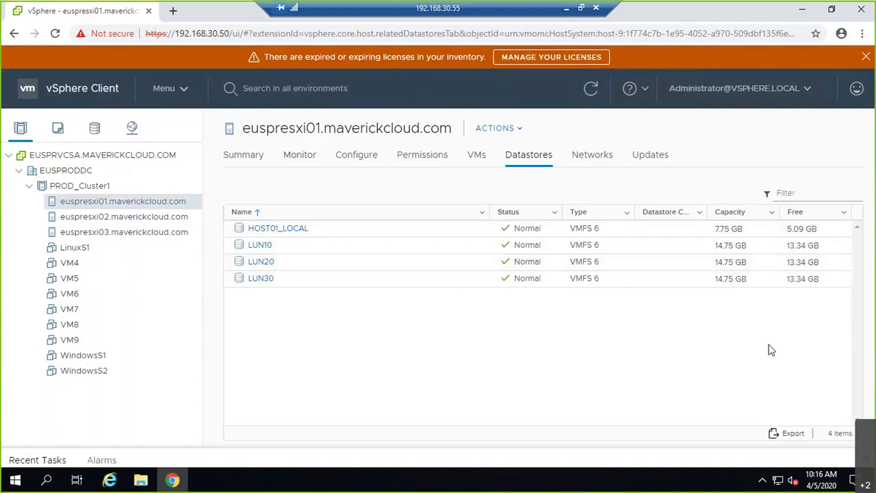
Delete the LUN30, LUN20 and LUN10 datastores, confirming each, then show the recent tasks list
right_click(338, 277)
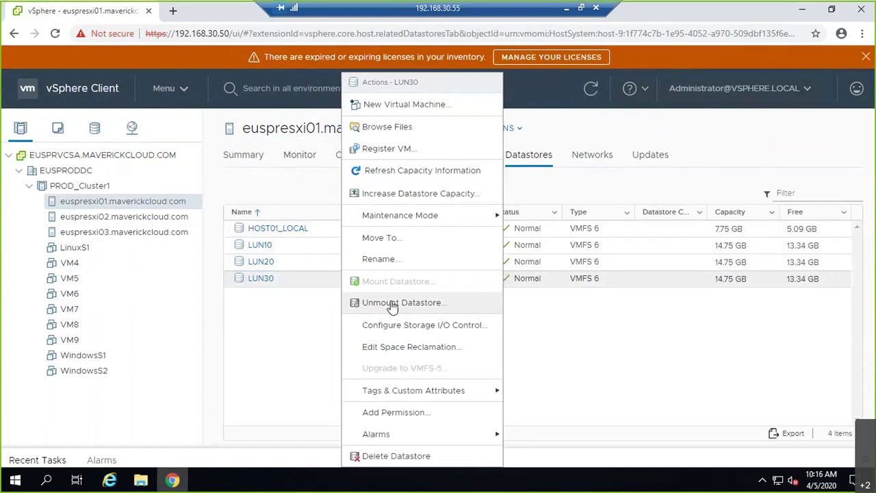
click(390, 455)
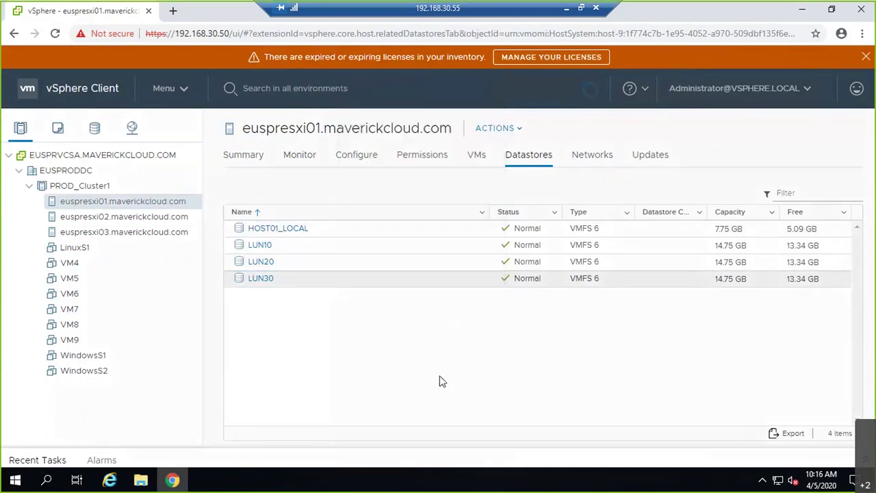
click(588, 326)
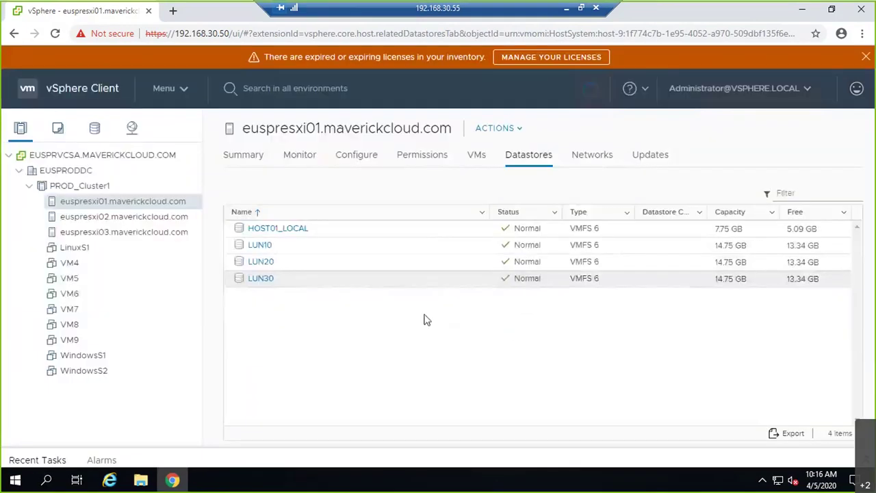
right_click(288, 265)
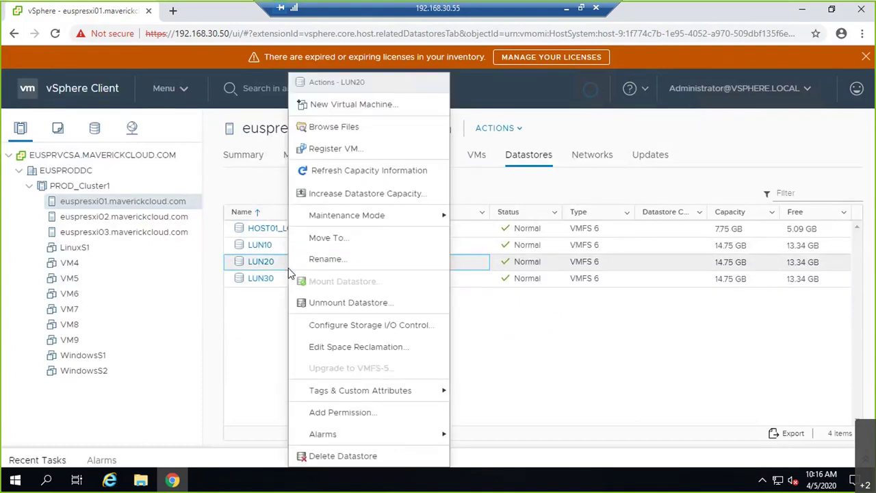
click(375, 455)
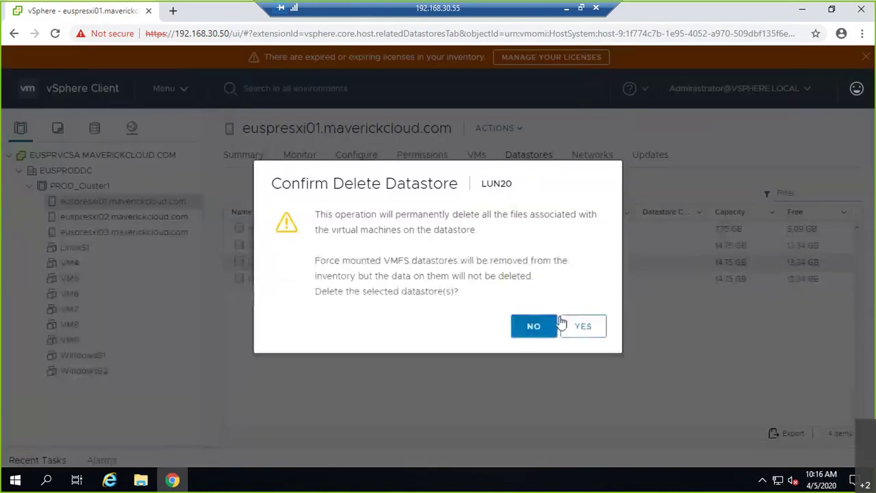
click(576, 327)
click(286, 245)
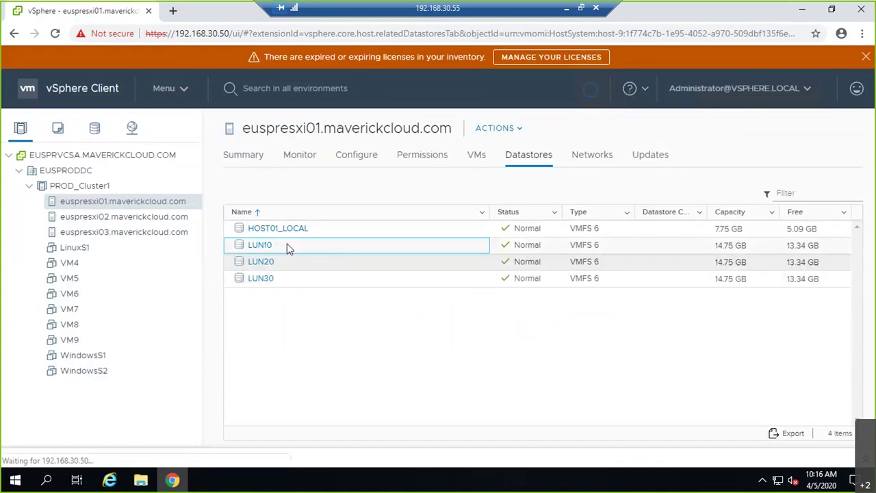
right_click(287, 244)
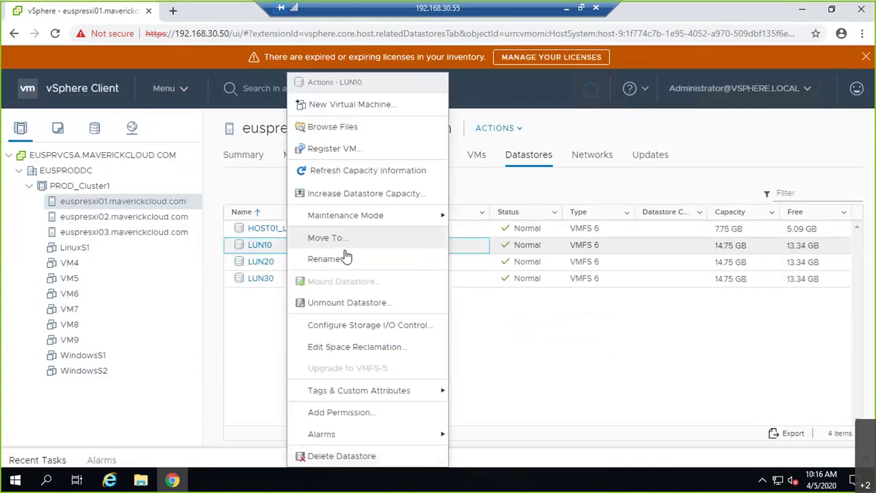
click(382, 455)
click(583, 326)
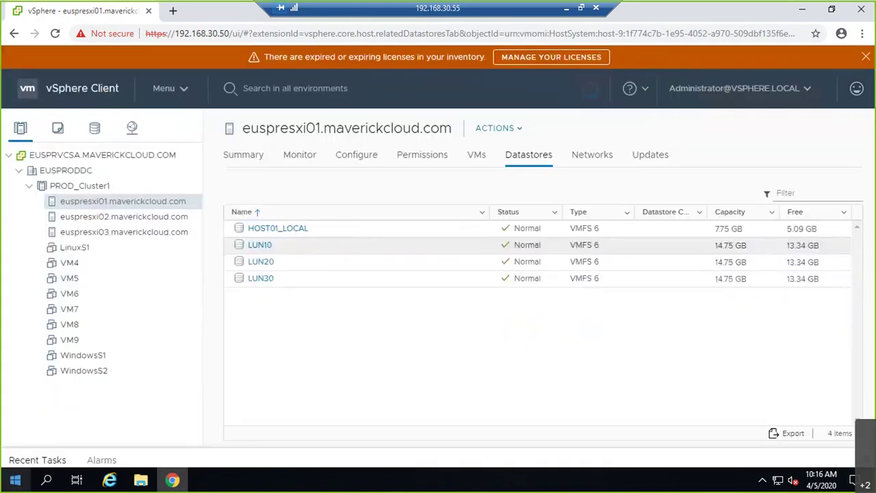
click(24, 460)
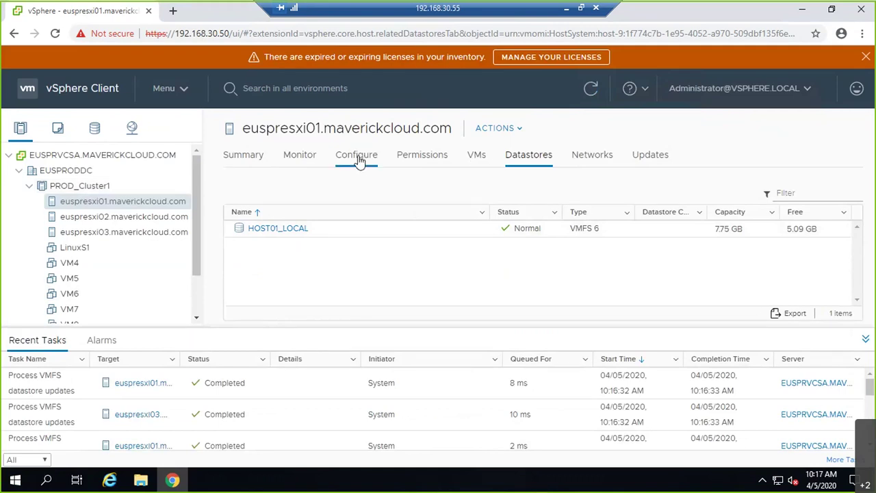
Create VMFS 6 datastore SANDS on the 15 GB LUN 10 iSCSI disk using the whole disk
right_click(97, 208)
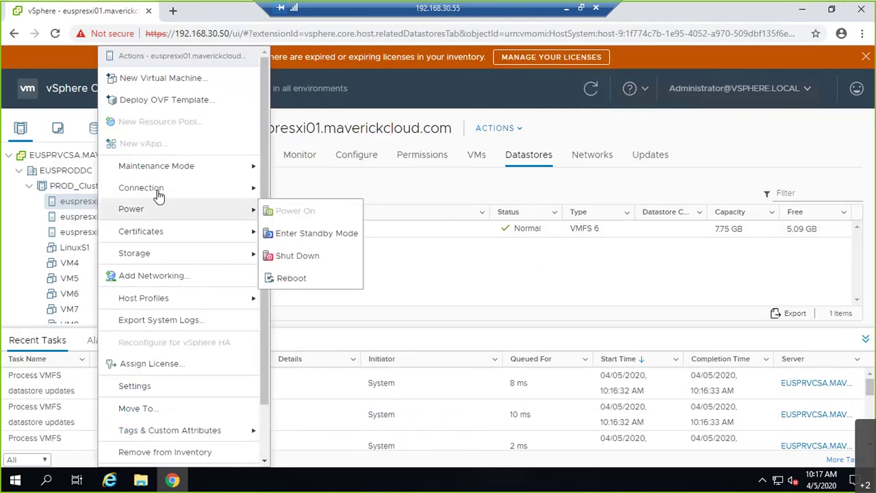
mouse_move(206, 253)
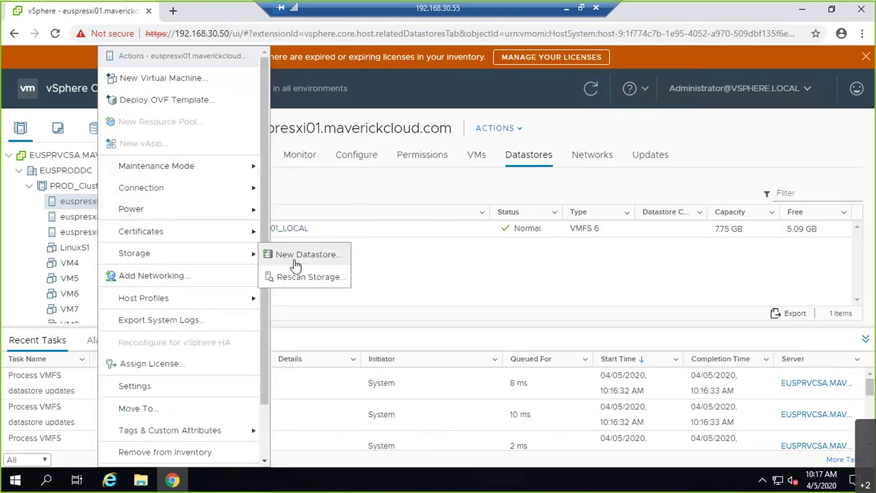
click(282, 256)
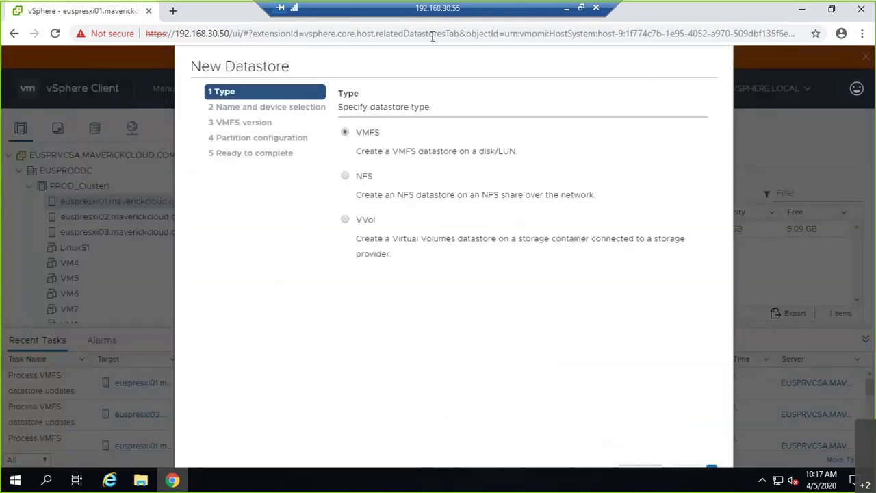
click(681, 440)
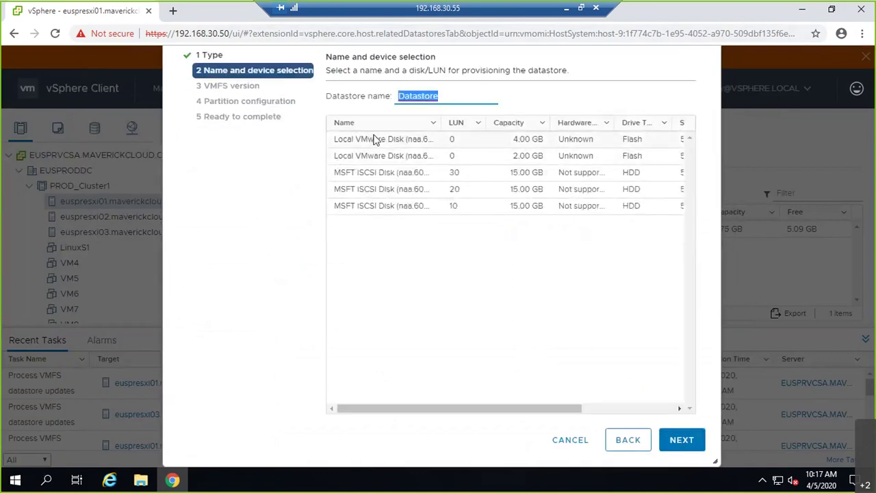
text(SAN)
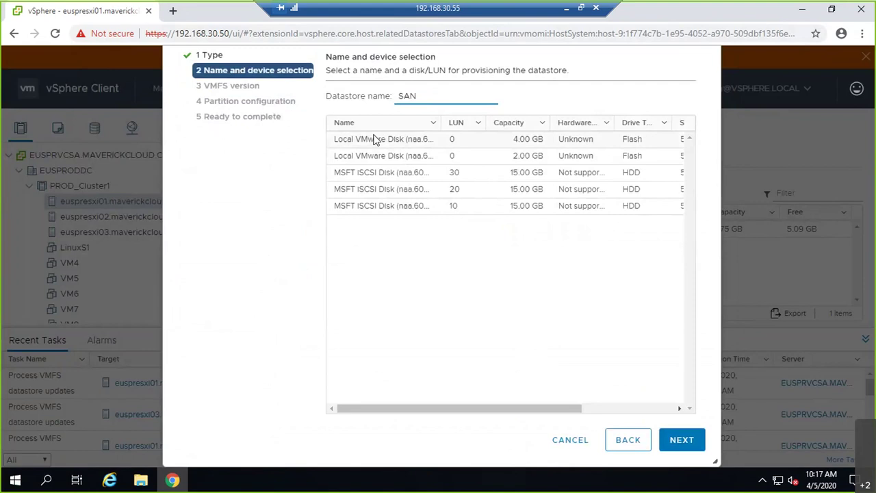
text(DS)
click(401, 205)
click(681, 439)
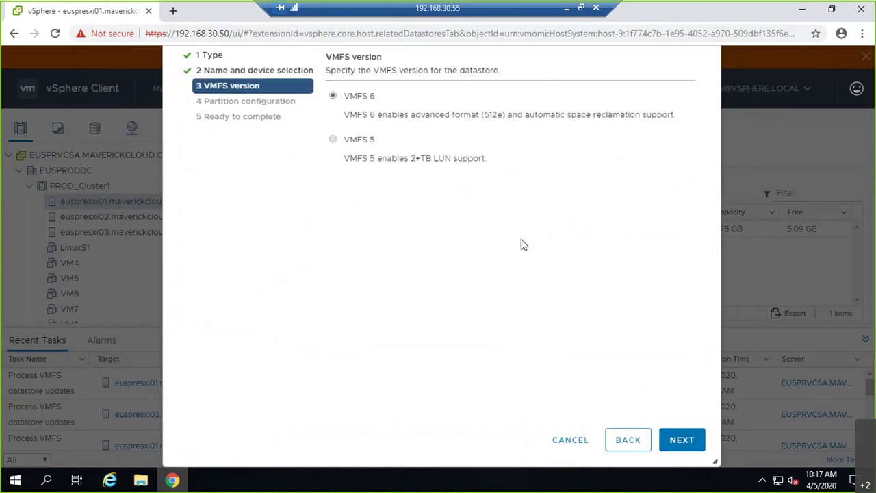
click(682, 439)
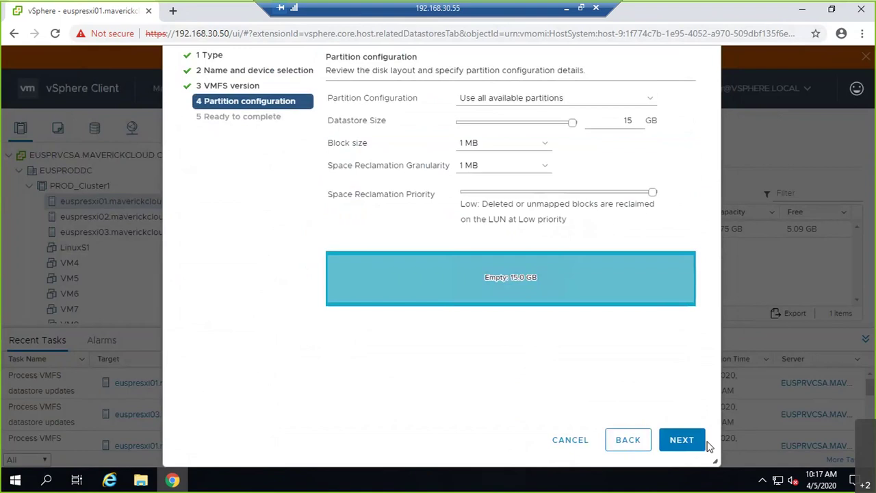
click(682, 440)
click(677, 439)
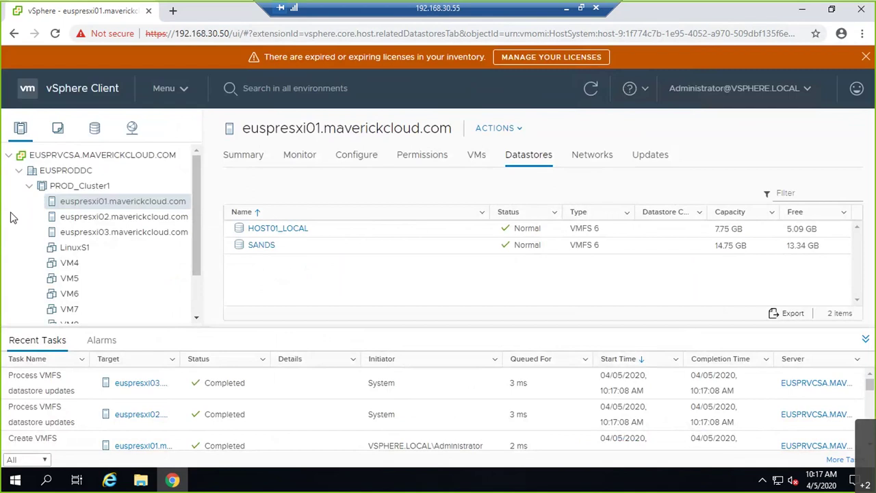
Select the SANDS datastore, cancel the accidentally opened move dialog, and open its summary
click(260, 248)
right_click(260, 252)
click(294, 237)
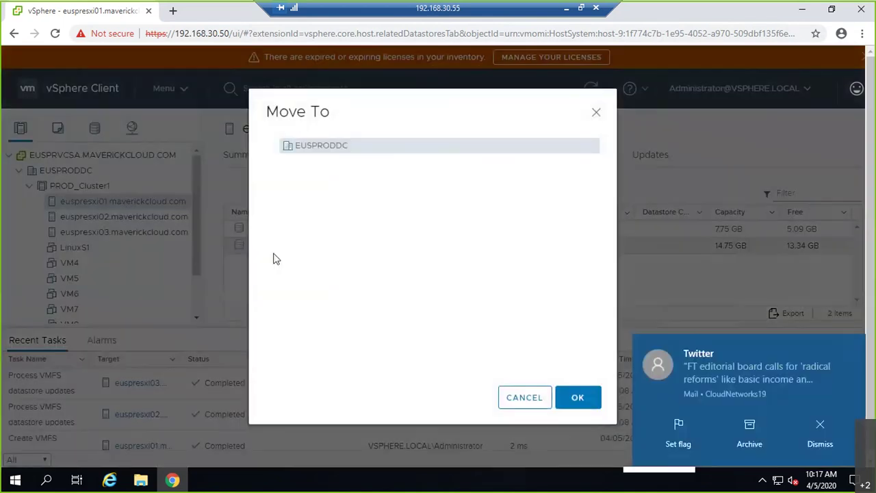
click(524, 397)
click(269, 248)
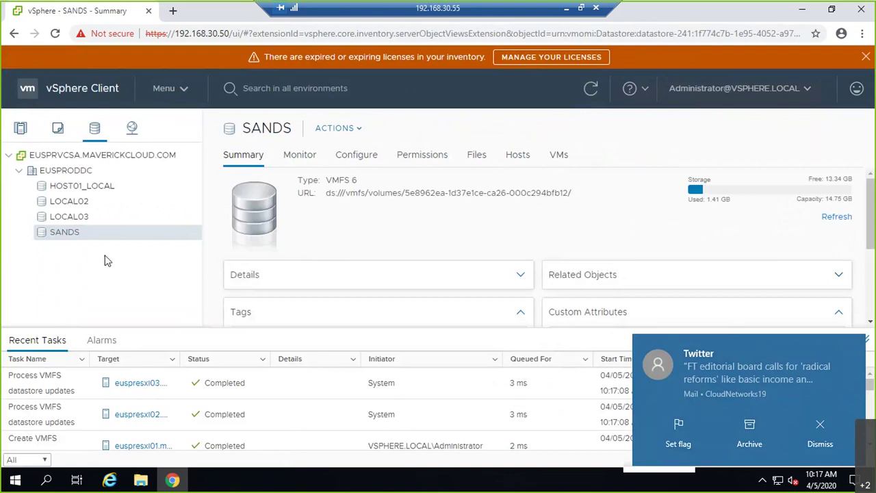
Extend SANDS with a full 15 GB iSCSI disk extent, reaching 29.75 GB capacity
right_click(70, 240)
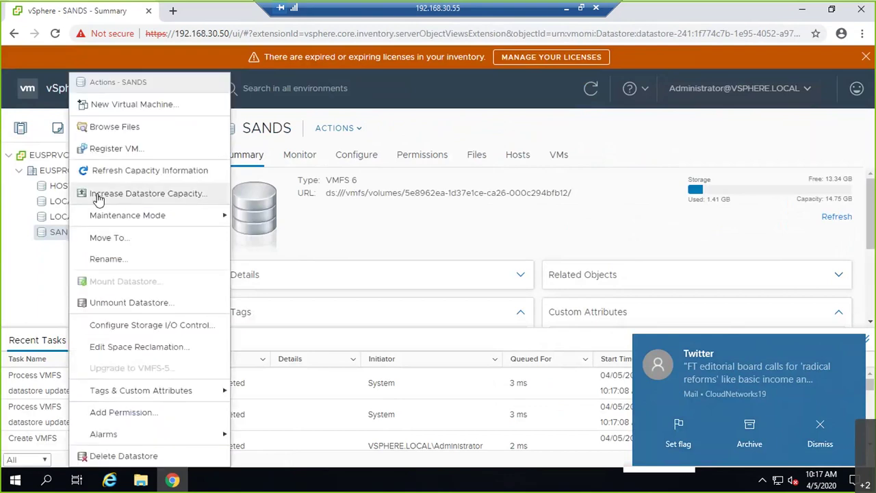
click(98, 196)
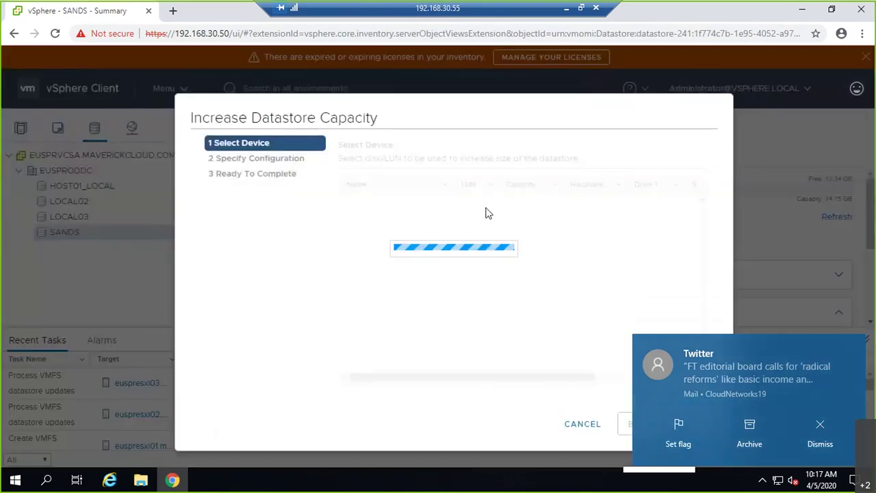
click(366, 217)
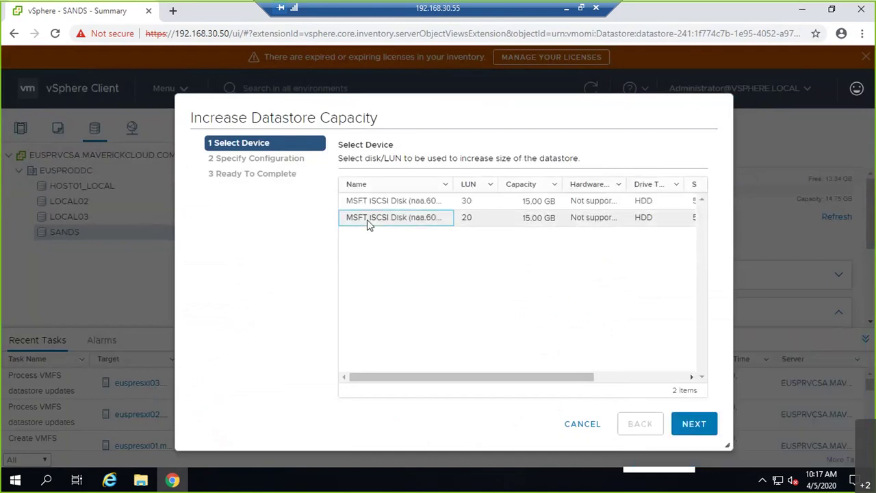
click(817, 433)
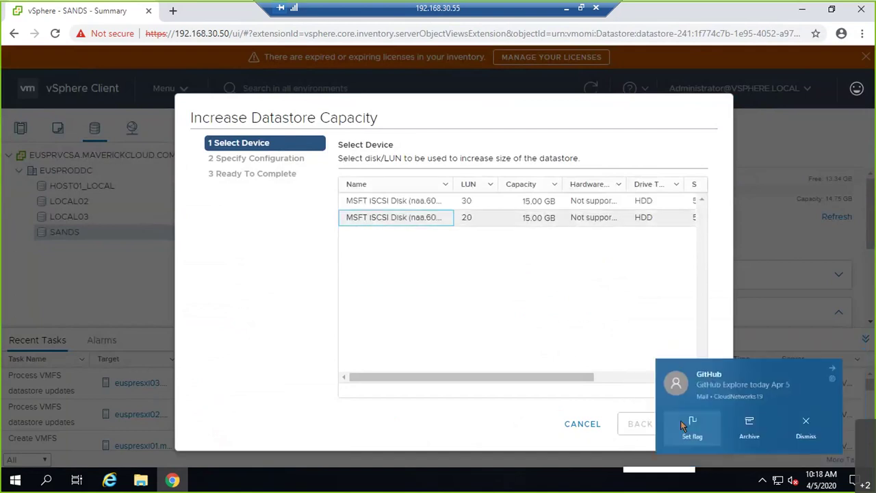
click(696, 424)
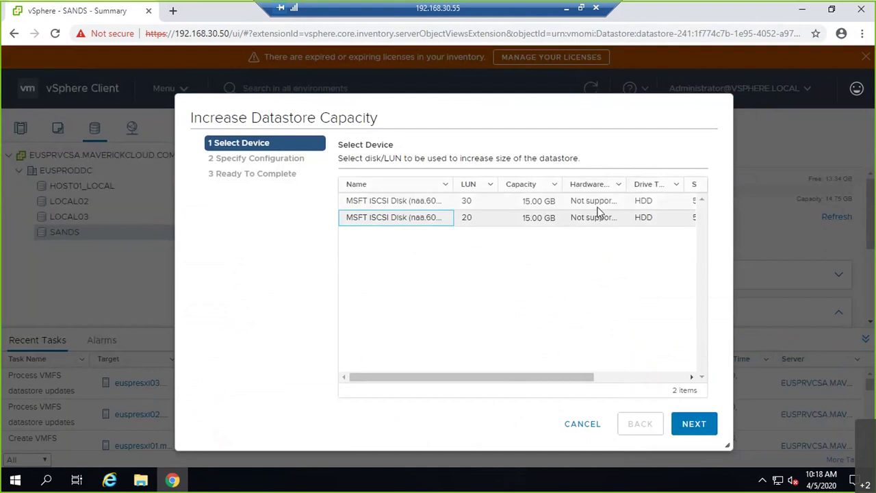
click(695, 425)
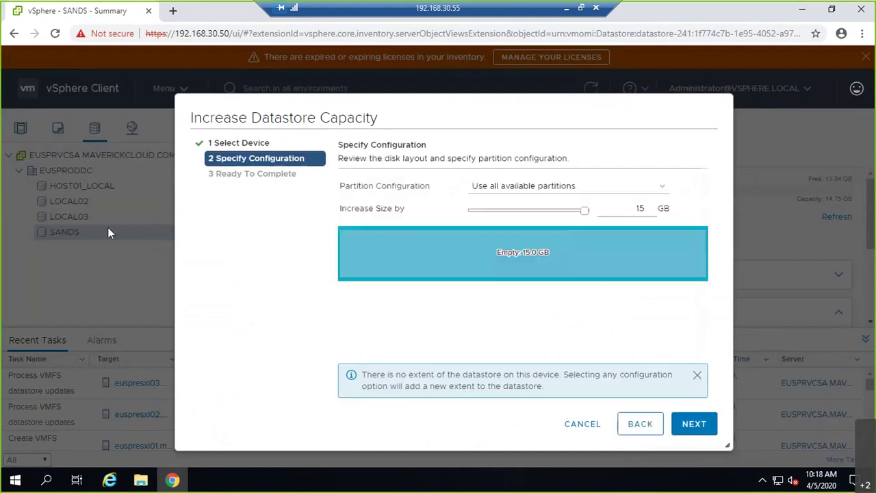
click(691, 422)
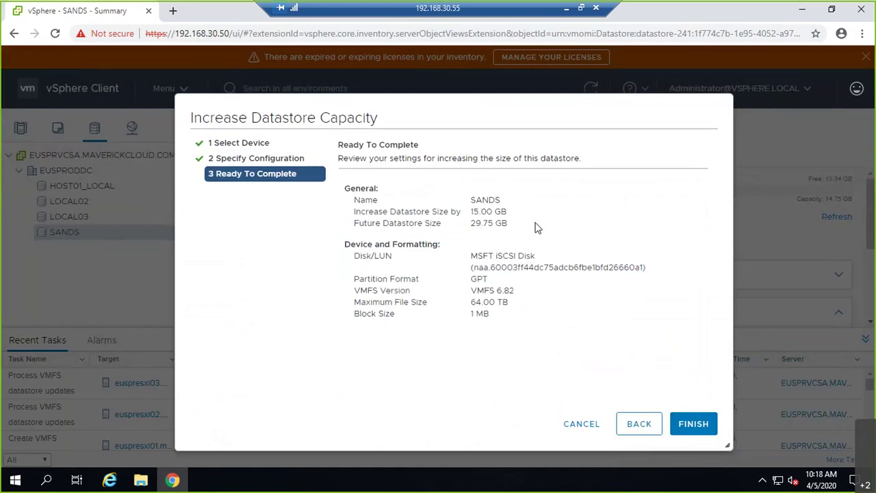
click(685, 427)
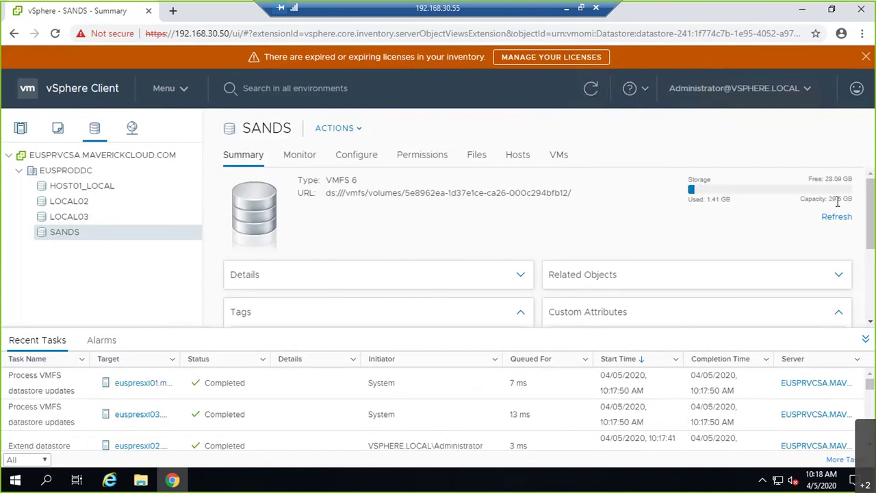
Add the remaining 15 GB LUN 30 iSCSI disk as a second SANDS extent
right_click(88, 239)
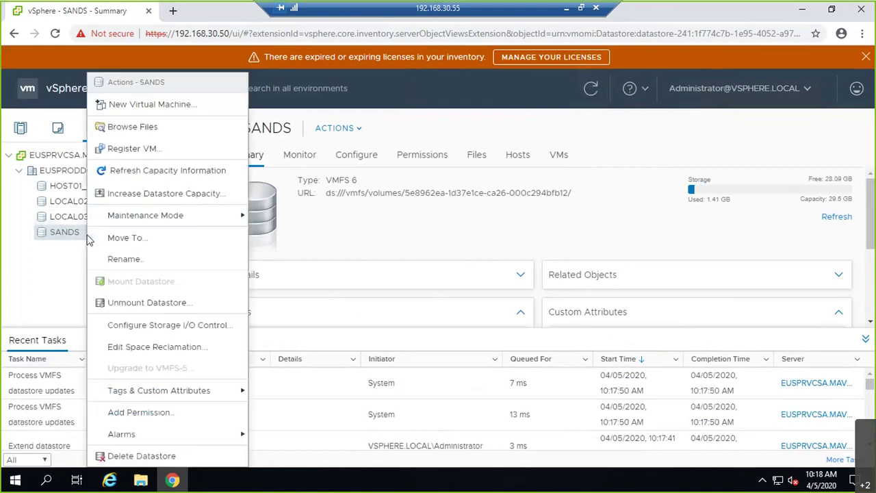
click(169, 195)
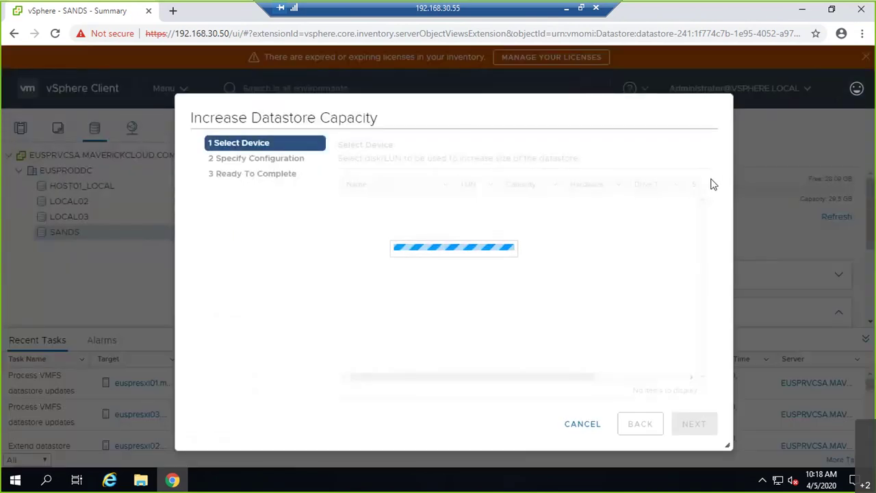
click(579, 208)
click(702, 431)
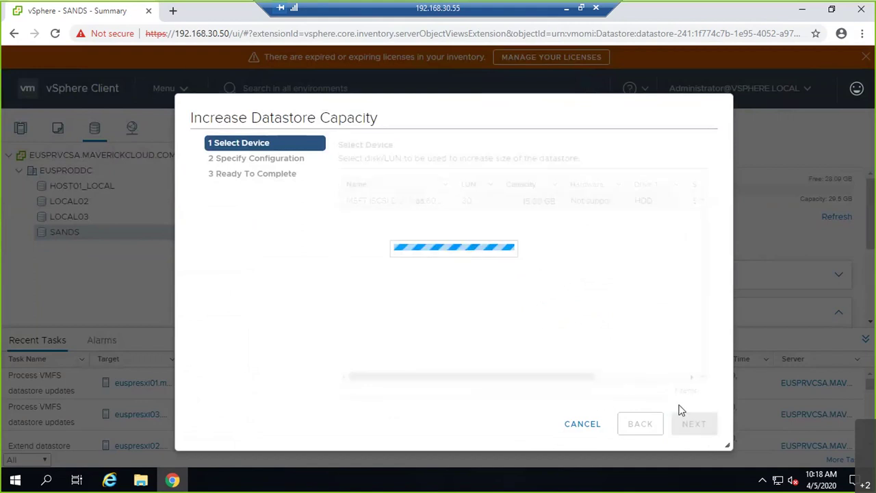
click(693, 424)
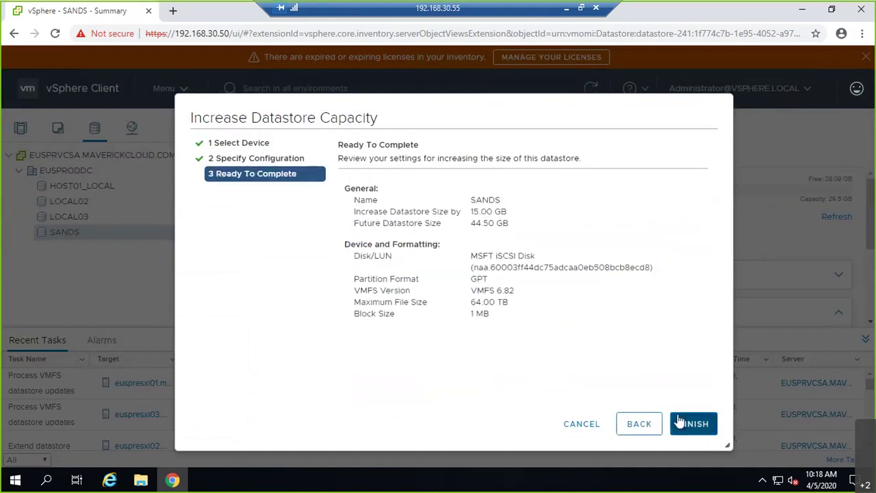
click(679, 422)
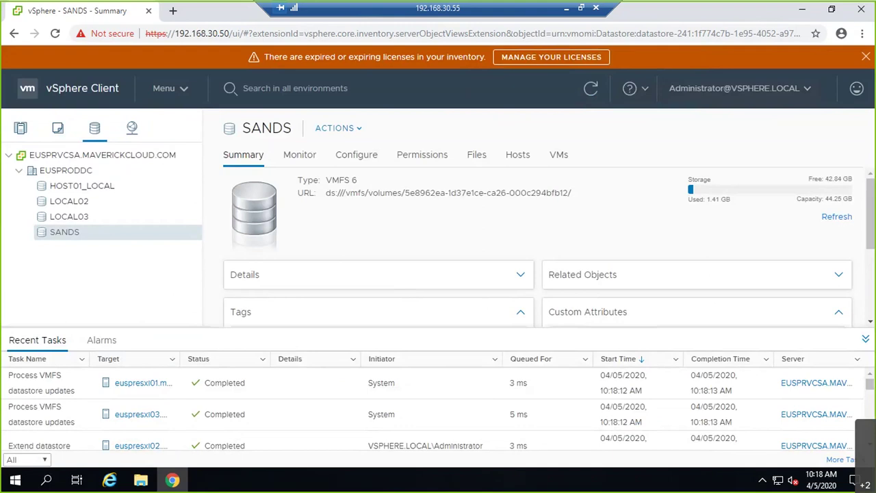
Dismiss the SANDS actions menu, minimise the remote session, and launch Microsoft Whiteboard from Start
right_click(63, 231)
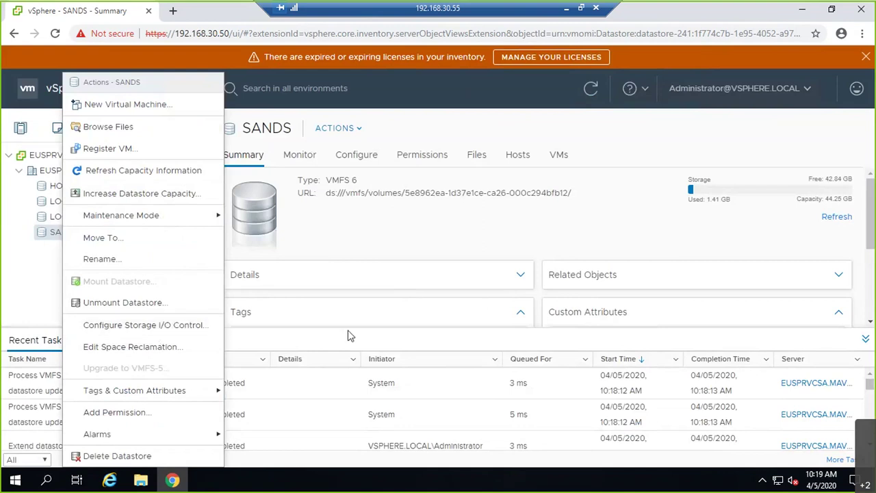
click(451, 226)
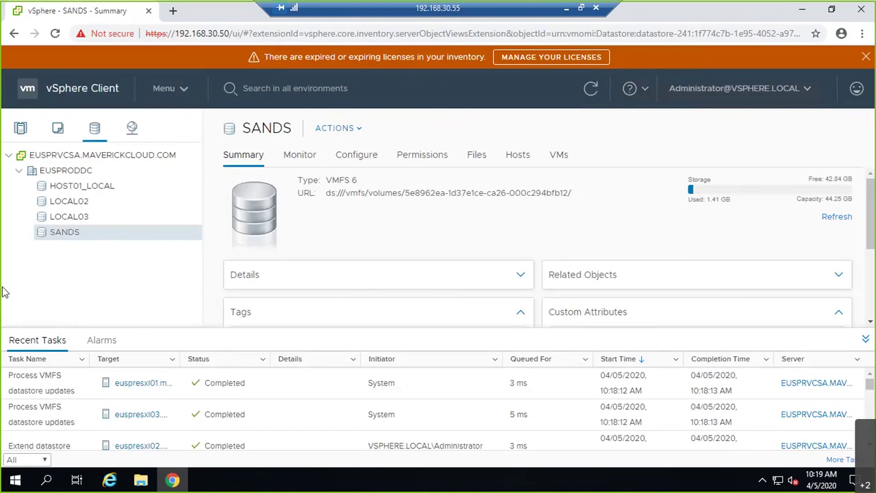
click(565, 9)
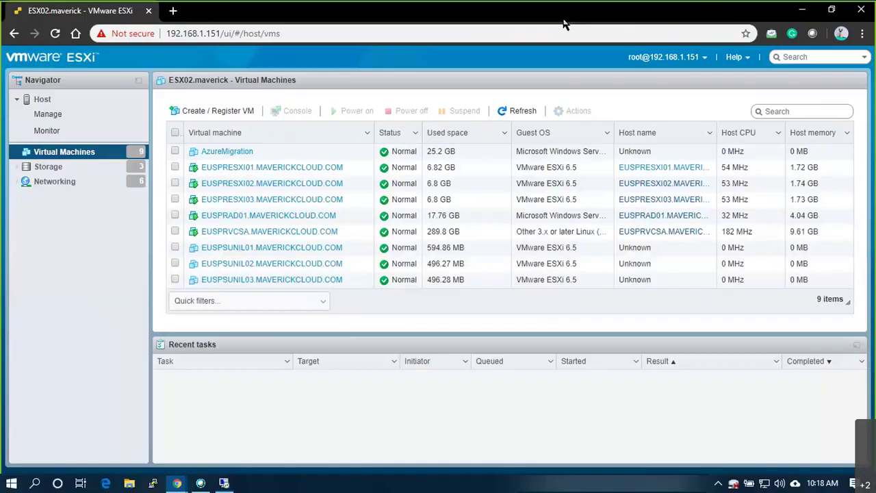
click(11, 483)
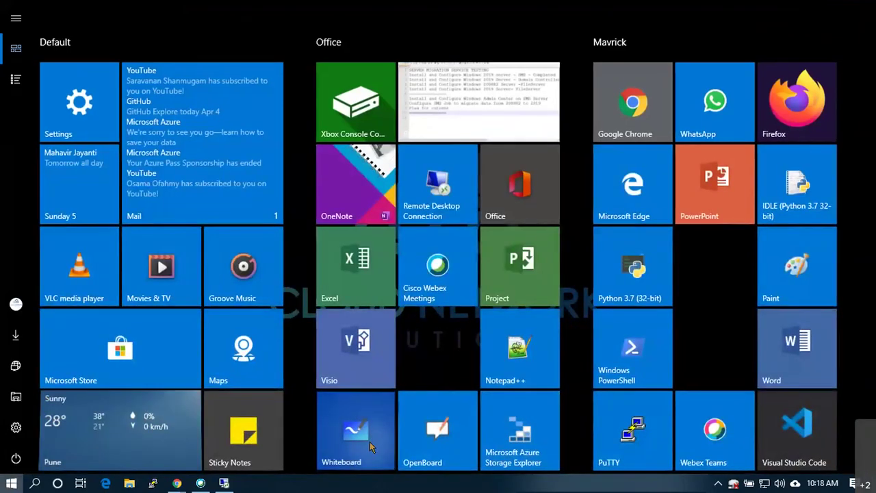
click(369, 441)
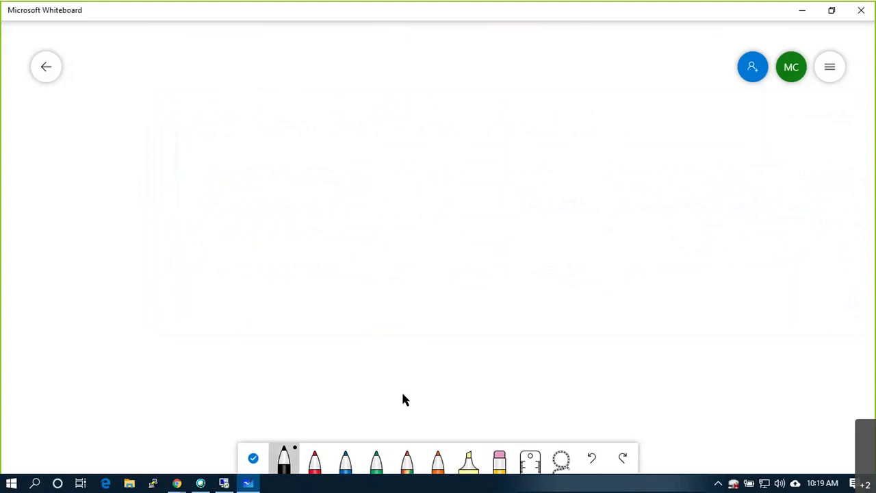
Undo the first drum sketch, clear the canvas, zoom out, and pick pen colour and thickness
mouse_move(251, 166)
mouse_down()
mouse_move(304, 176)
mouse_move(235, 170)
mouse_move(264, 250)
mouse_move(306, 166)
mouse_up()
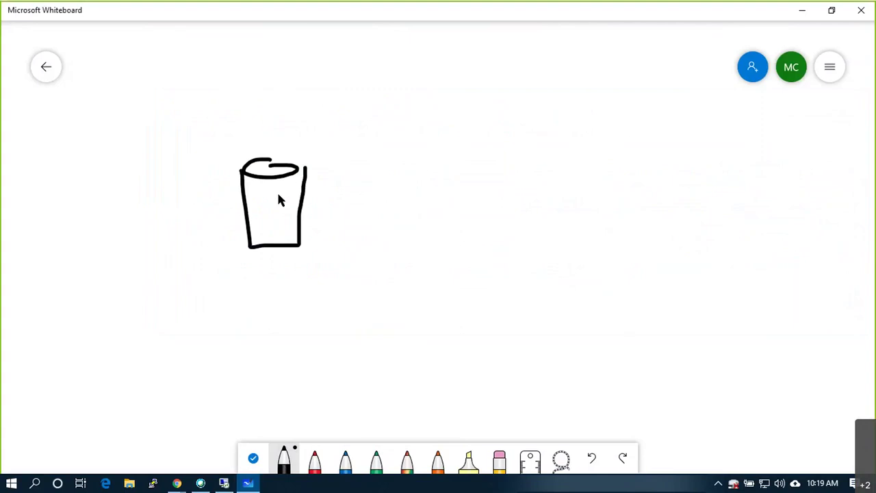
key(ctrl+z)
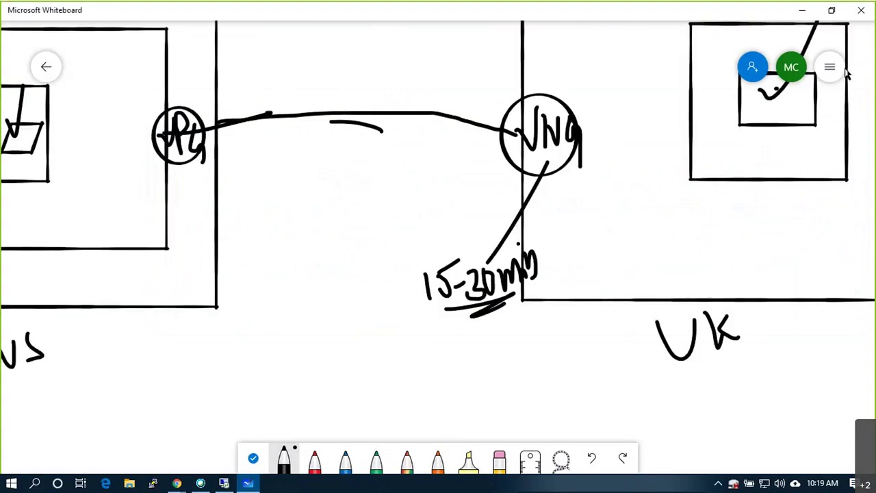
click(829, 67)
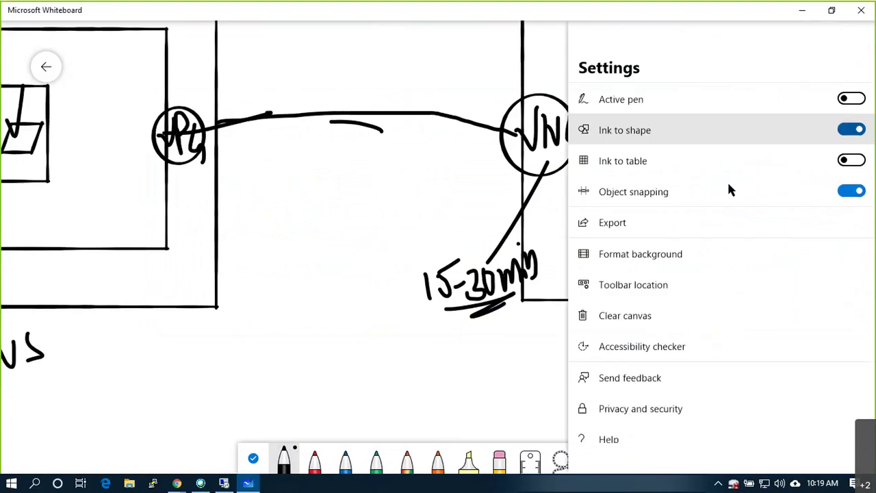
click(650, 316)
scroll(423, 317, down, 5)
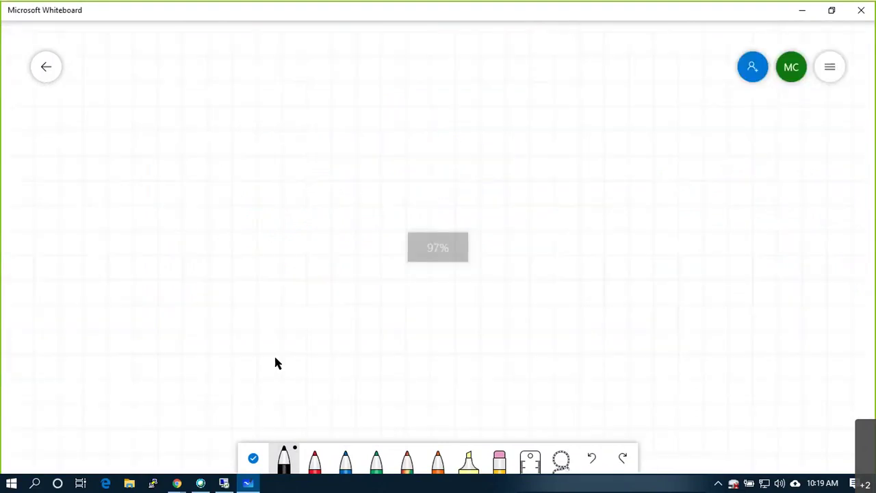
click(284, 455)
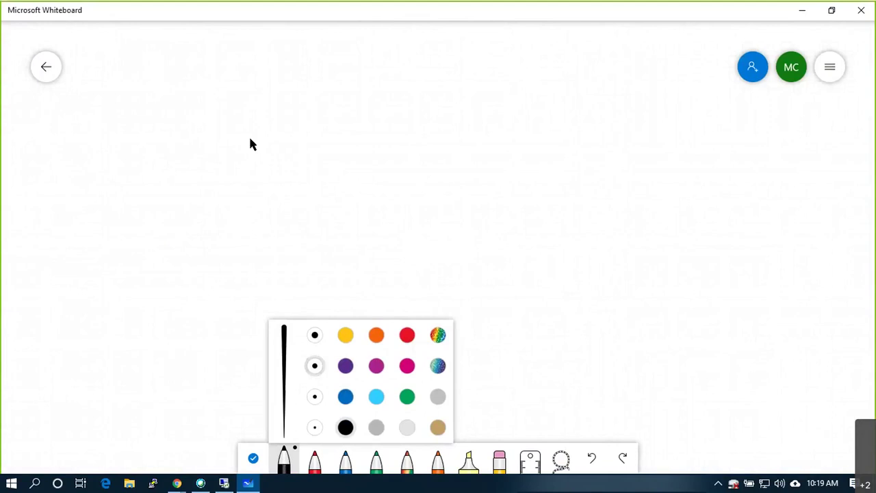
Draw the first box with a circled label 1 and a tick above it
mouse_move(279, 164)
mouse_down()
mouse_move(314, 188)
mouse_move(299, 176)
mouse_move(340, 158)
mouse_move(251, 157)
mouse_move(247, 215)
mouse_move(361, 235)
mouse_move(370, 170)
mouse_move(356, 154)
mouse_move(346, 155)
mouse_move(336, 235)
mouse_move(260, 235)
mouse_move(248, 164)
mouse_up()
key(ctrl+z)
key(ctrl+z)
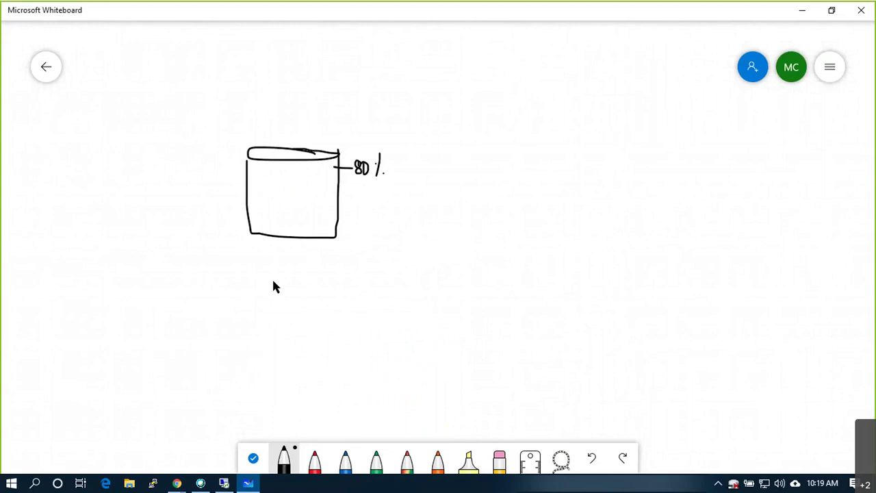
mouse_move(272, 250)
mouse_down()
mouse_move(266, 266)
mouse_move(260, 254)
mouse_up()
mouse_move(286, 89)
mouse_down()
mouse_move(298, 102)
mouse_move(348, 63)
mouse_up()
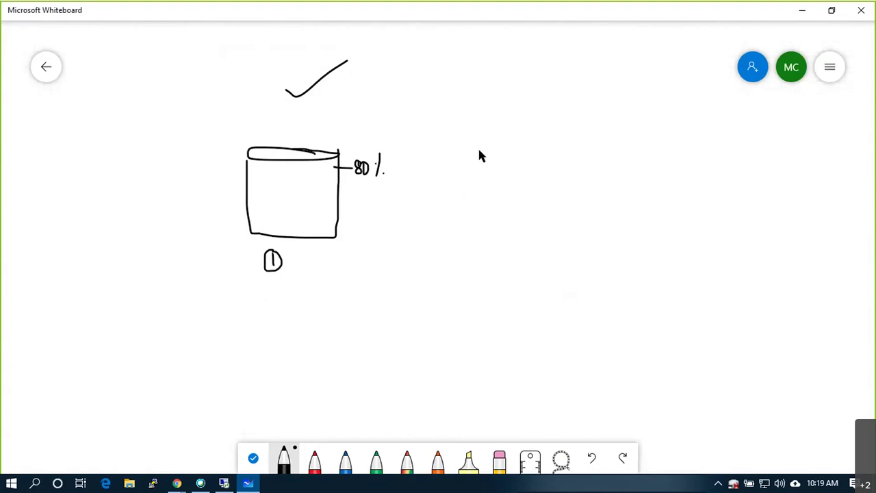
Draw the second and third boxes with circled labels 2 and 3
drag(493, 136, 433, 139)
mouse_move(496, 136)
mouse_down()
mouse_move(440, 142)
mouse_move(430, 224)
mouse_move(492, 131)
mouse_up()
mouse_move(604, 126)
mouse_down()
mouse_move(542, 136)
mouse_move(612, 133)
mouse_up()
mouse_move(541, 134)
mouse_down()
mouse_move(551, 227)
mouse_move(599, 215)
mouse_move(603, 135)
mouse_up()
mouse_move(454, 243)
mouse_down()
mouse_move(463, 254)
mouse_move(467, 237)
mouse_up()
mouse_move(561, 248)
mouse_down()
mouse_move(568, 245)
mouse_move(565, 253)
mouse_up()
drag(560, 237, 573, 238)
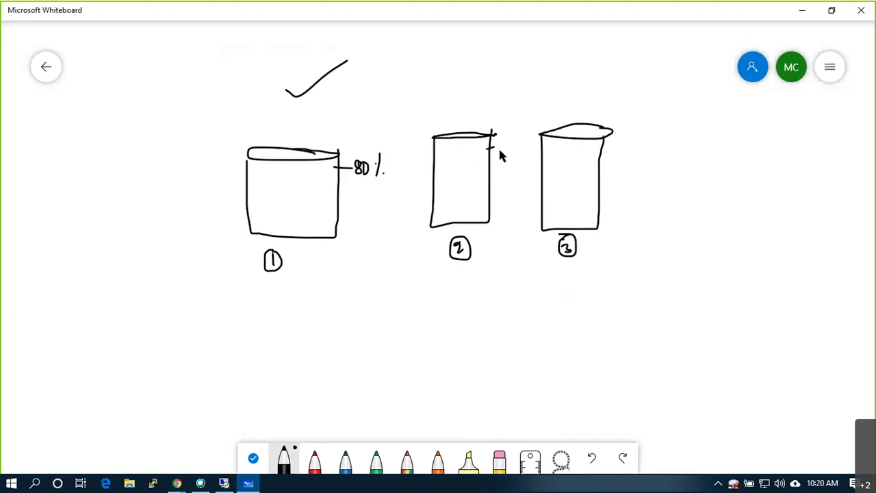
Mark the boxes 80%, add a question mark, a dividing line, and a small far-left box
mouse_move(502, 157)
mouse_down()
mouse_move(505, 146)
mouse_move(515, 156)
mouse_up()
drag(609, 149, 626, 148)
mouse_move(638, 140)
mouse_down()
mouse_move(637, 157)
mouse_move(639, 141)
mouse_move(656, 162)
mouse_move(628, 146)
mouse_move(637, 176)
mouse_up()
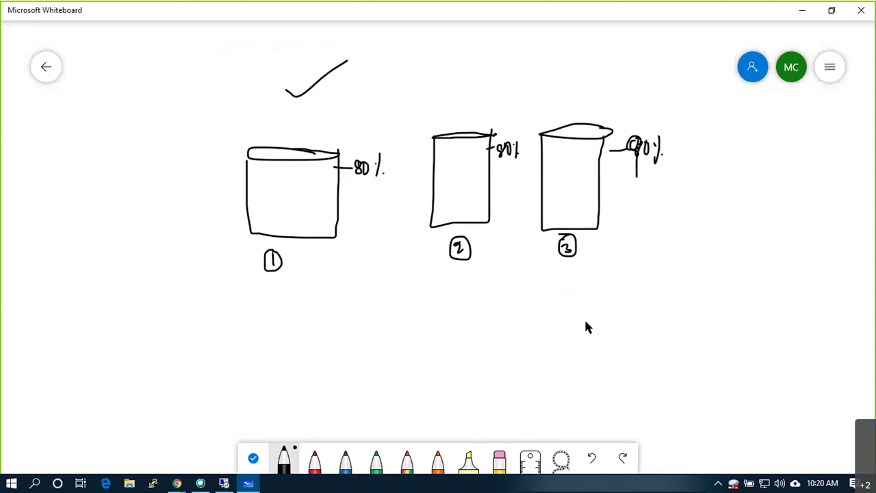
mouse_move(575, 297)
mouse_down()
mouse_move(588, 319)
mouse_move(583, 280)
mouse_up()
drag(159, 62, 180, 309)
mouse_move(67, 135)
mouse_down()
mouse_move(67, 109)
mouse_move(95, 140)
mouse_move(73, 142)
mouse_move(117, 91)
mouse_up()
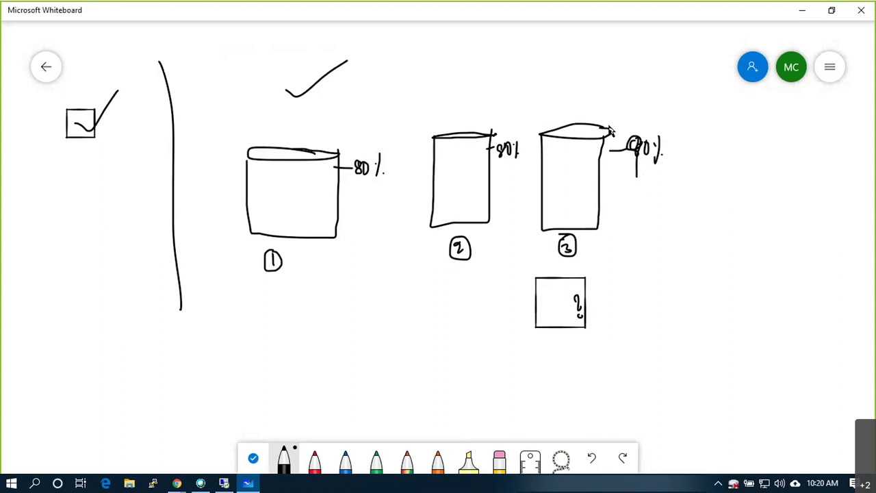
click(224, 483)
Delete the SANDS datastore
right_click(73, 236)
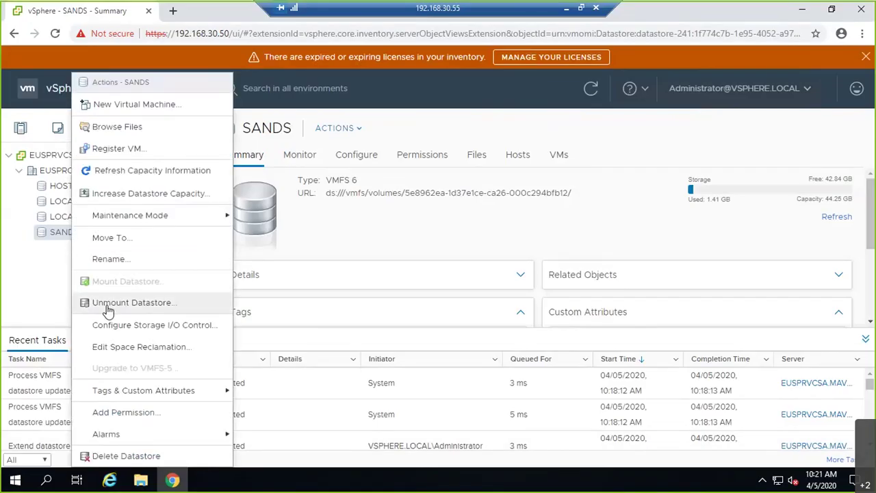
click(119, 456)
click(584, 325)
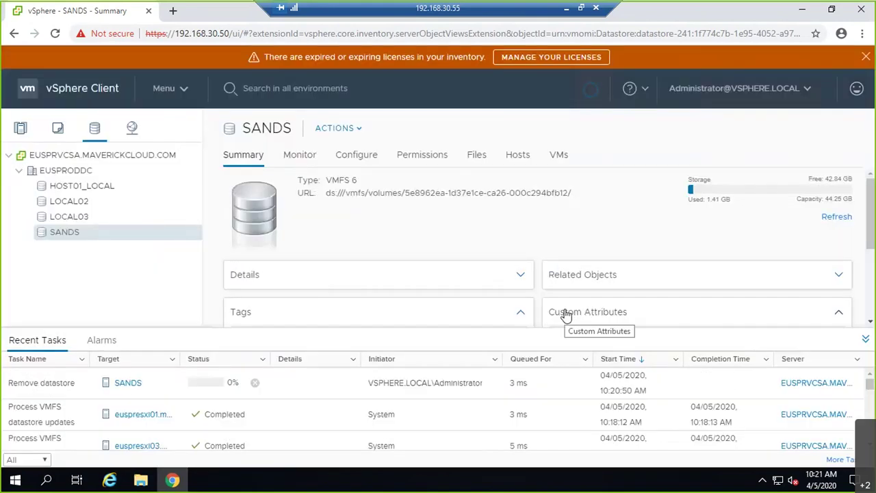
Rename HOST01_LOCAL to LOCAL01 after LOCAL03 is rejected as an existing name
right_click(70, 186)
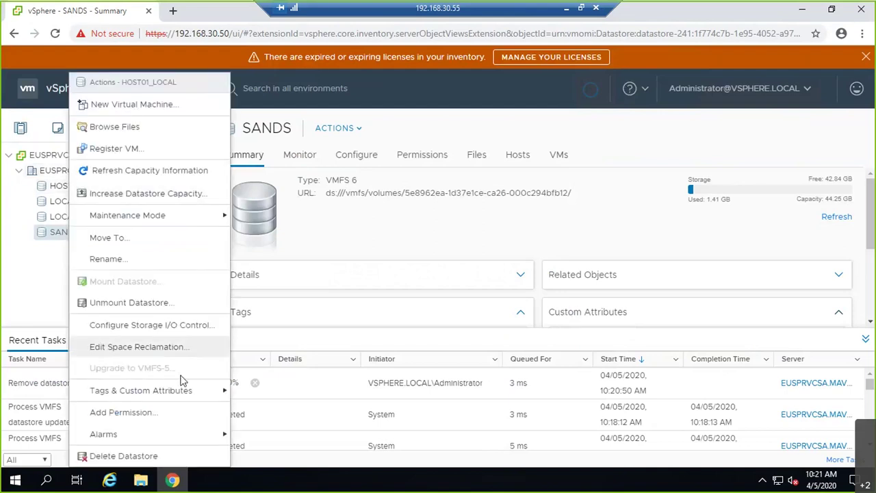
click(171, 259)
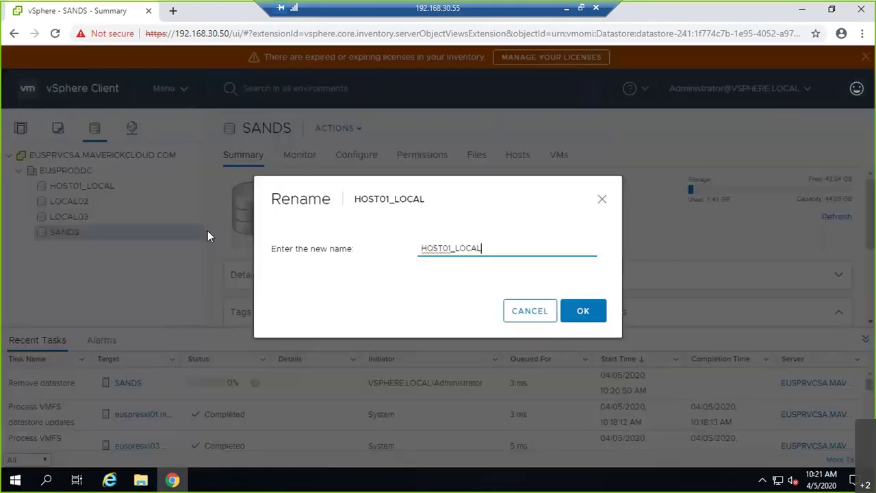
key(BackSpace)
key(BackSpace)
key(BackSpace)
key(BackSpace)
key(BackSpace)
key(BackSpace)
key(BackSpace)
key(BackSpace)
key(BackSpace)
key(BackSpace)
key(BackSpace)
key(BackSpace)
text(LOCAL03)
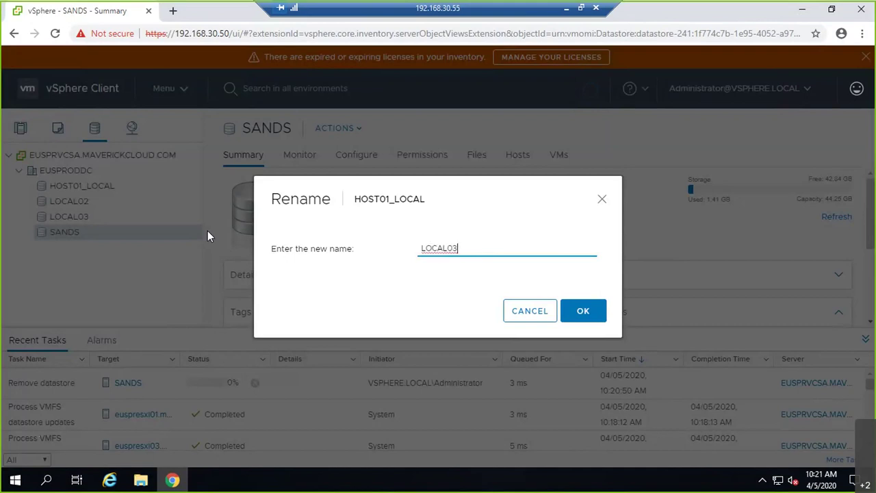
click(582, 310)
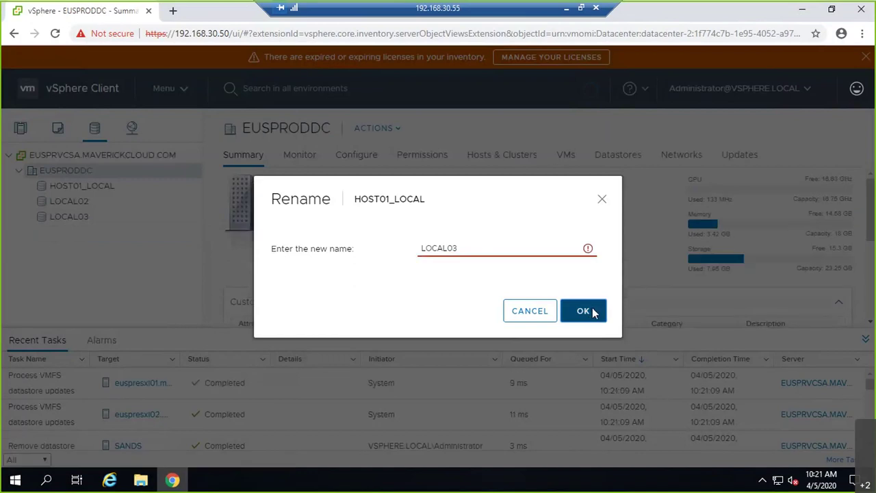
click(483, 248)
key(BackSpace)
text(1)
click(588, 312)
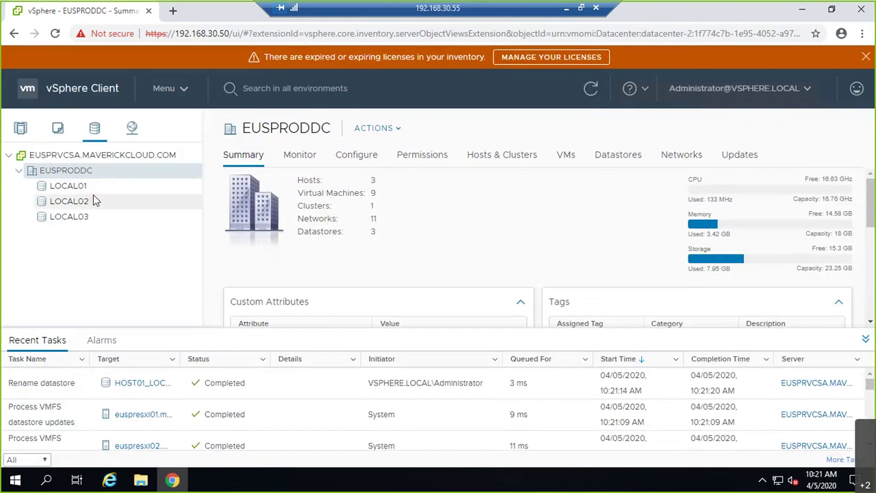
Start a new VMFS datastore on EUSPRODDC, showing euspresxi01's disks and naming it LUN10
right_click(71, 175)
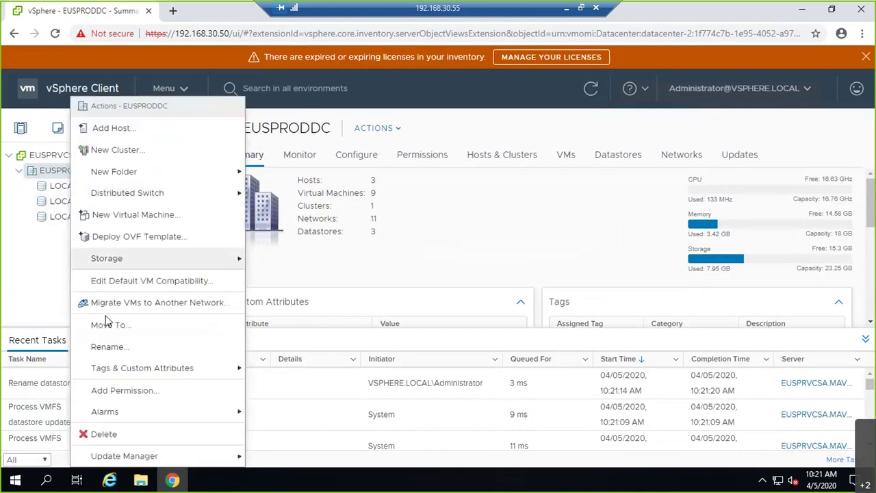
mouse_move(120, 260)
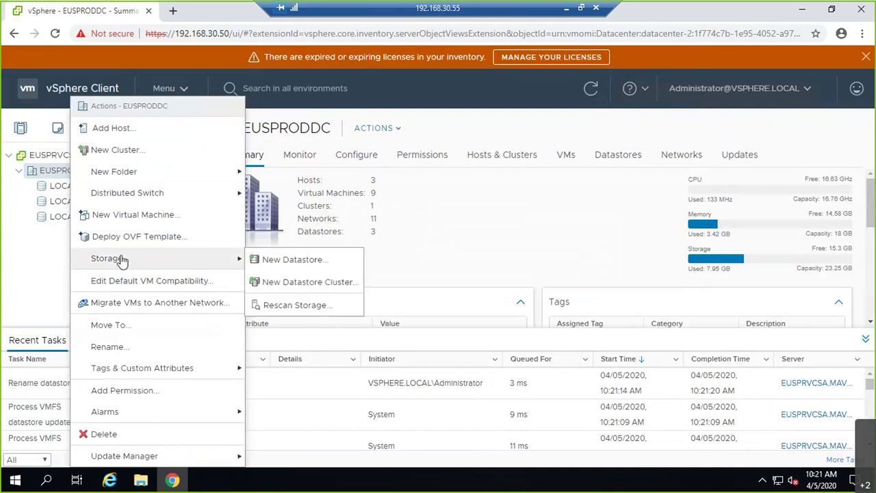
click(280, 266)
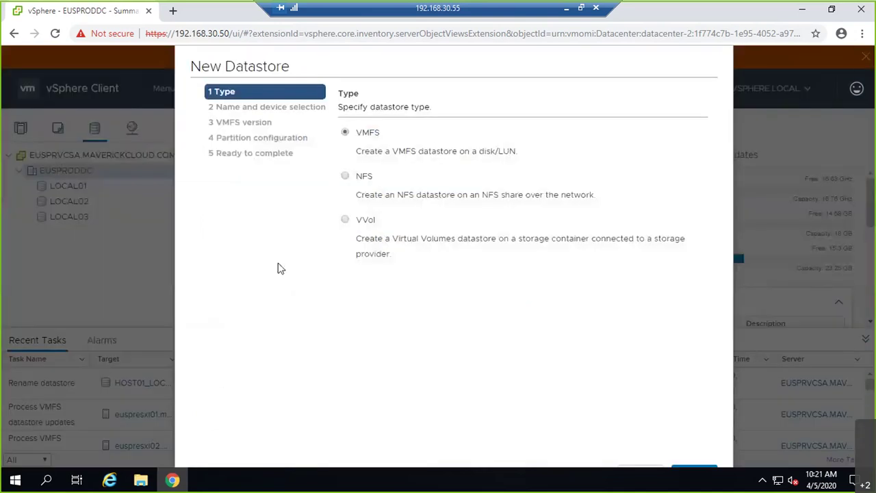
double_click(508, 62)
click(829, 426)
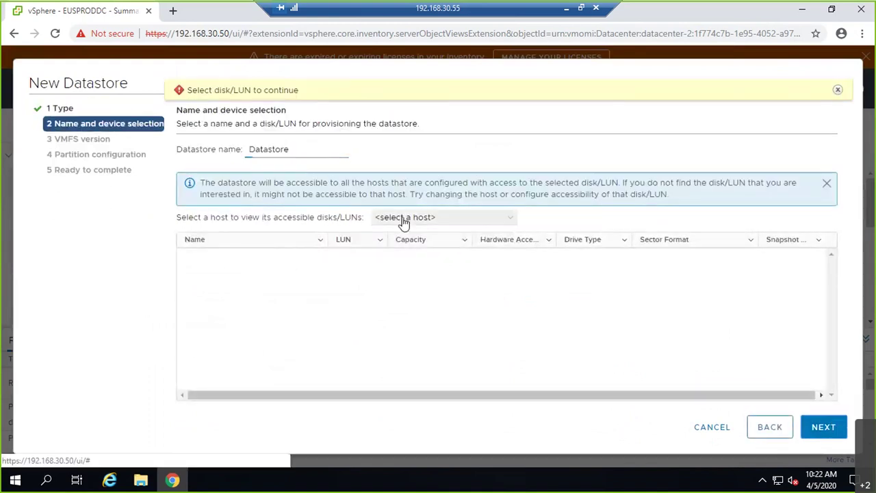
click(403, 218)
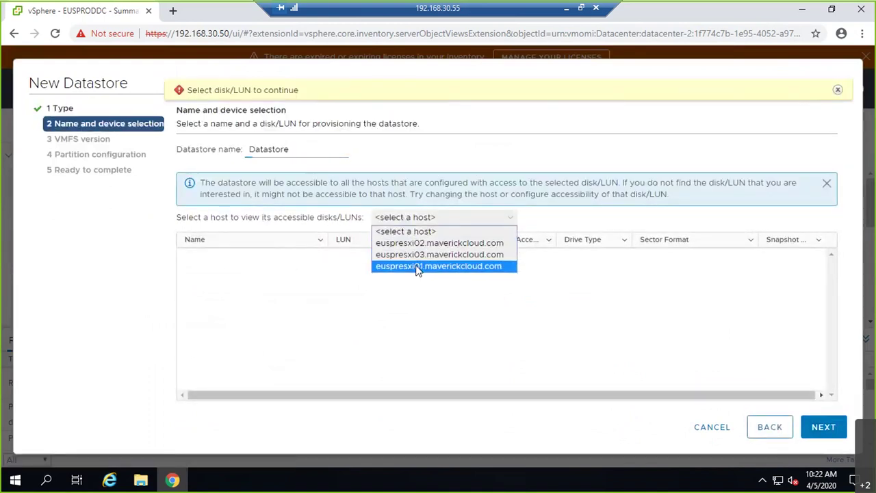
click(418, 267)
drag(298, 149, 239, 148)
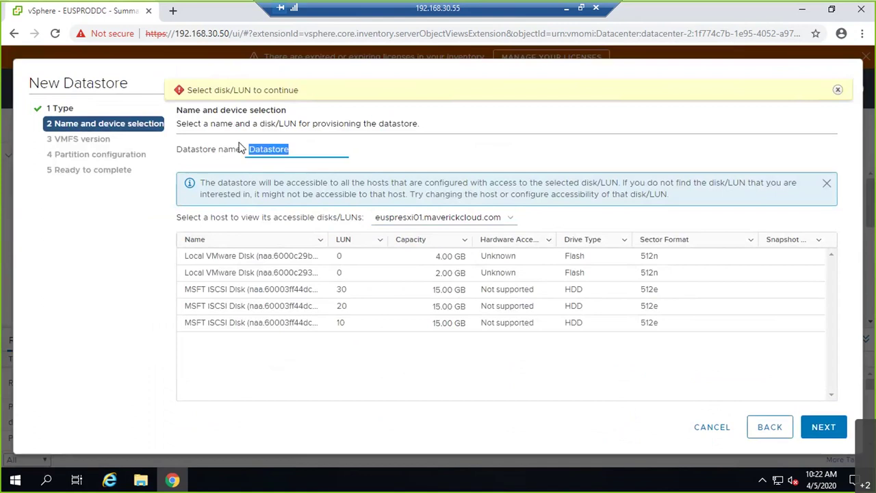
text(LUN10)
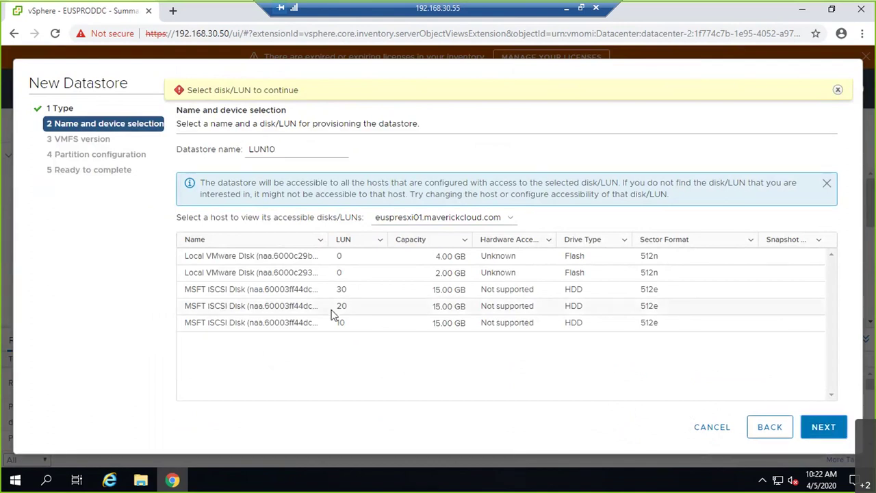
Place LUN10 on the LUN 10 disk as VMFS 6 with default partitioning, then dismiss a stray menu
click(338, 322)
click(828, 427)
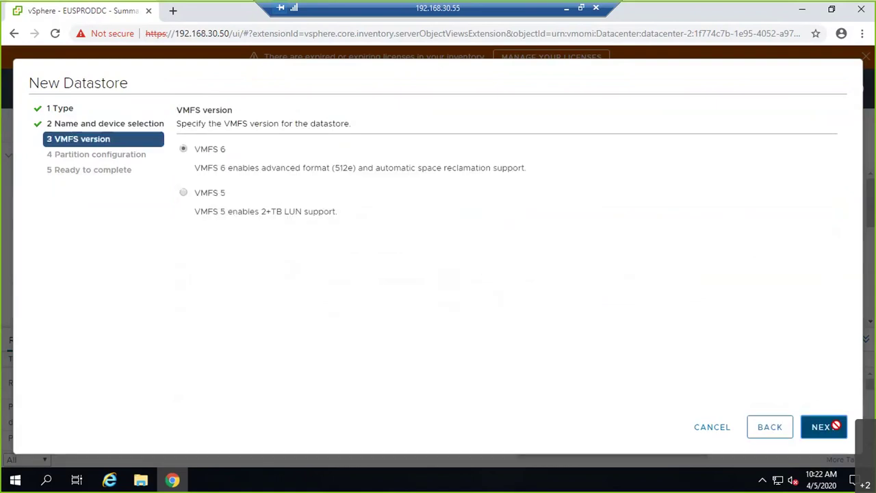
click(836, 428)
click(836, 428)
click(836, 428)
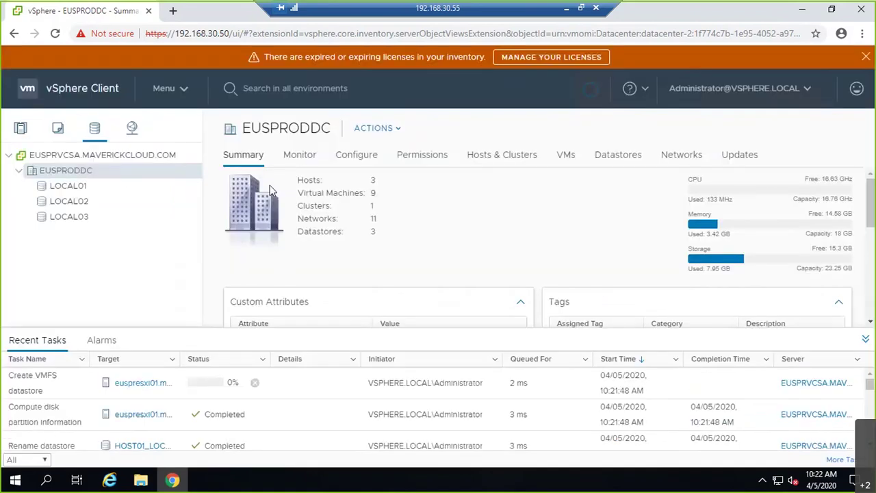
right_click(88, 136)
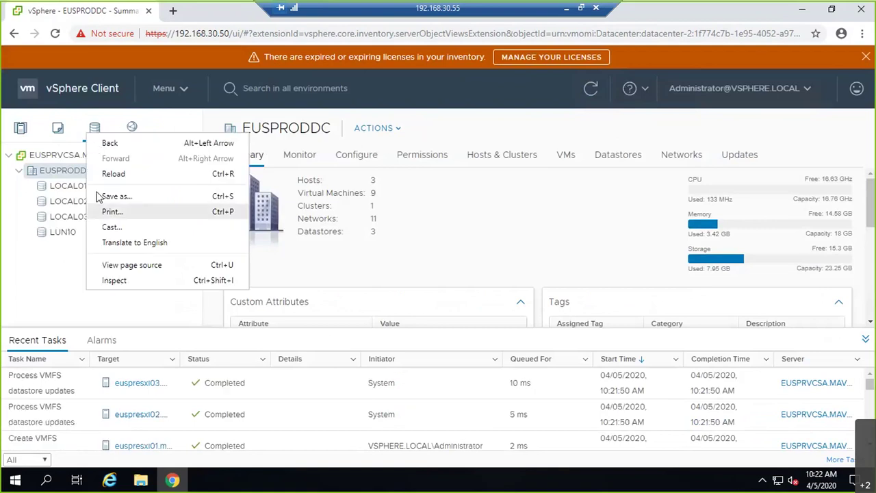
click(95, 136)
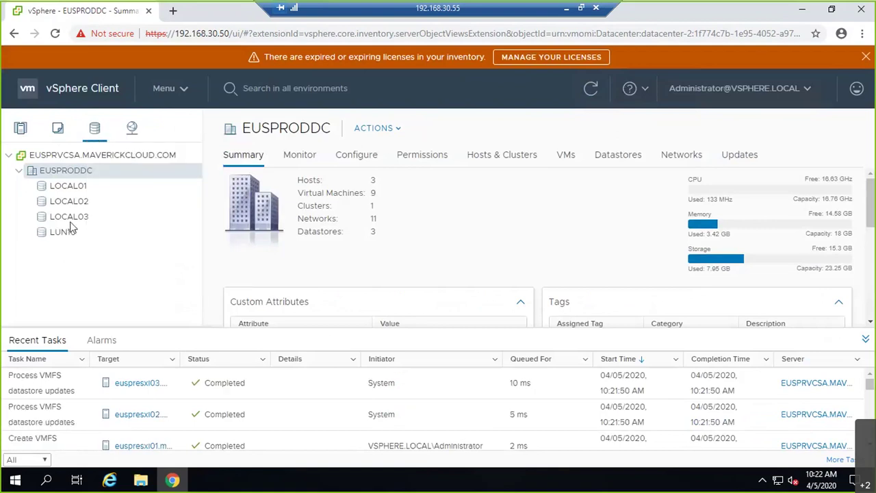
Create VMFS 6 datastore LUN20 on euspresxi01's LUN 20 iSCSI disk using the full 15 GB
right_click(71, 172)
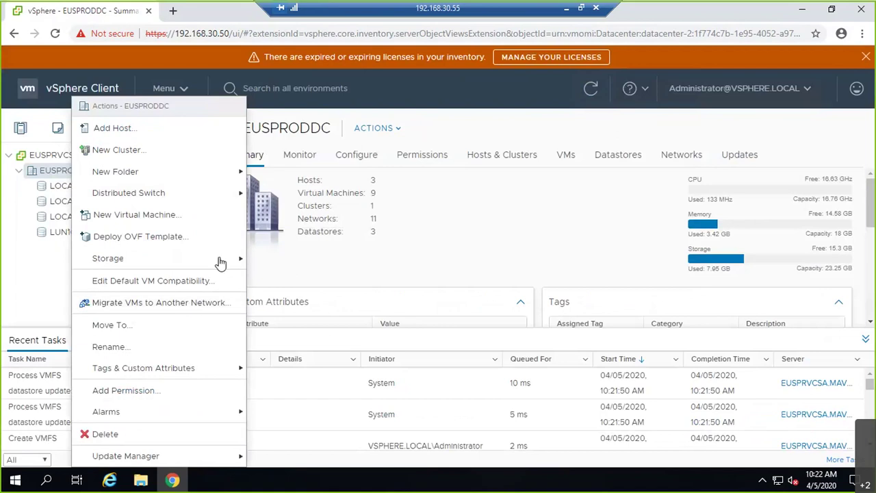
mouse_move(221, 262)
click(273, 260)
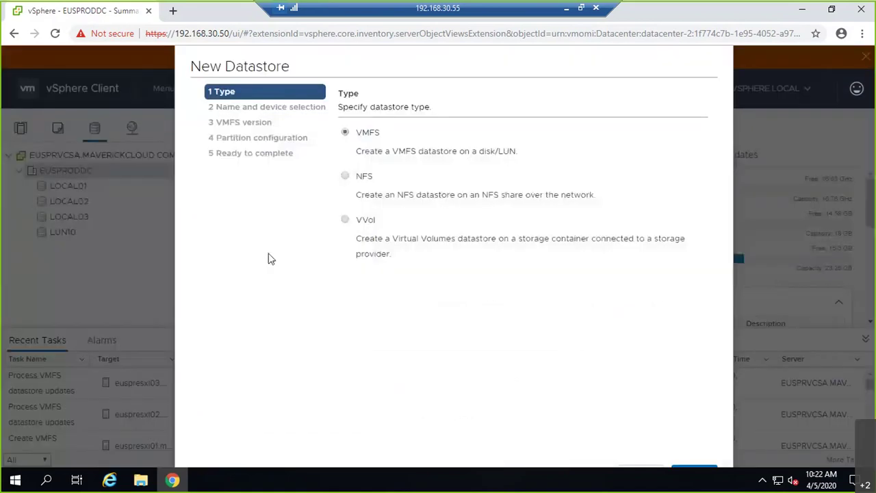
click(698, 472)
text(LUN20)
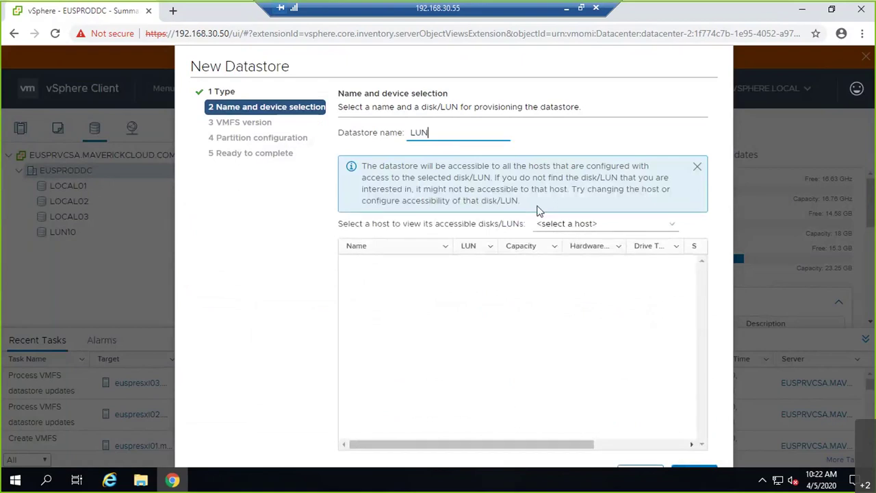
click(538, 225)
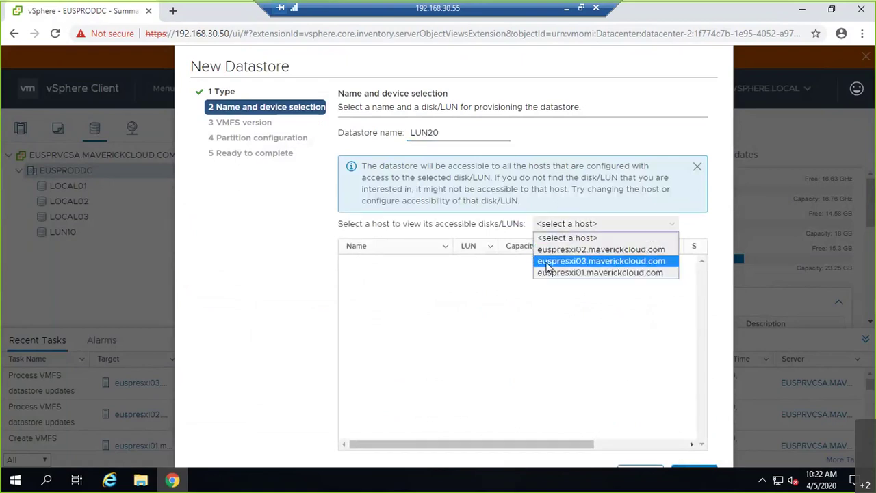
click(541, 272)
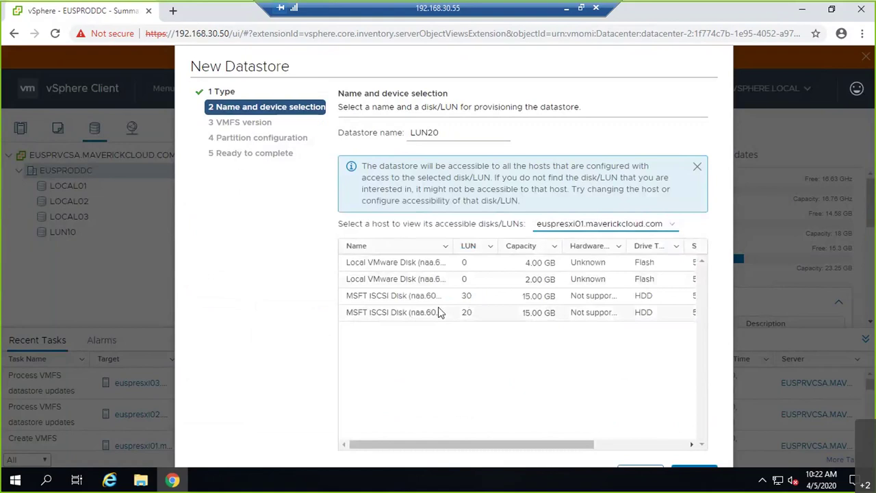
click(440, 312)
click(711, 471)
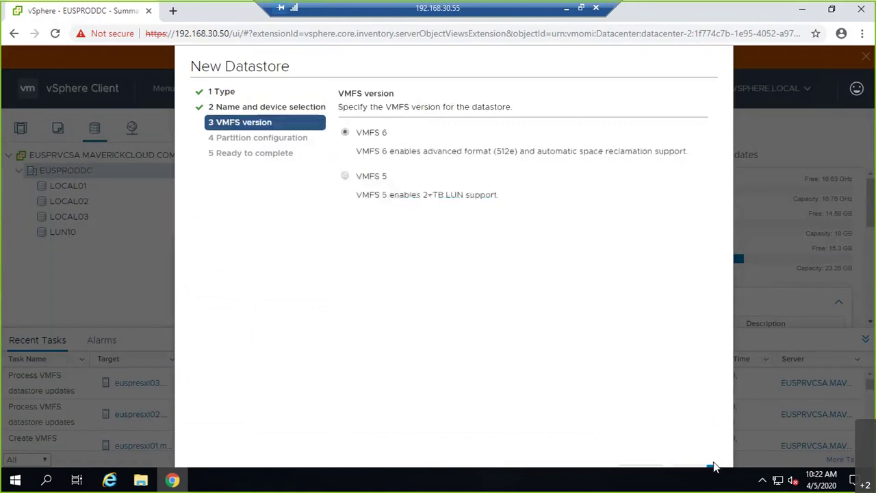
click(712, 472)
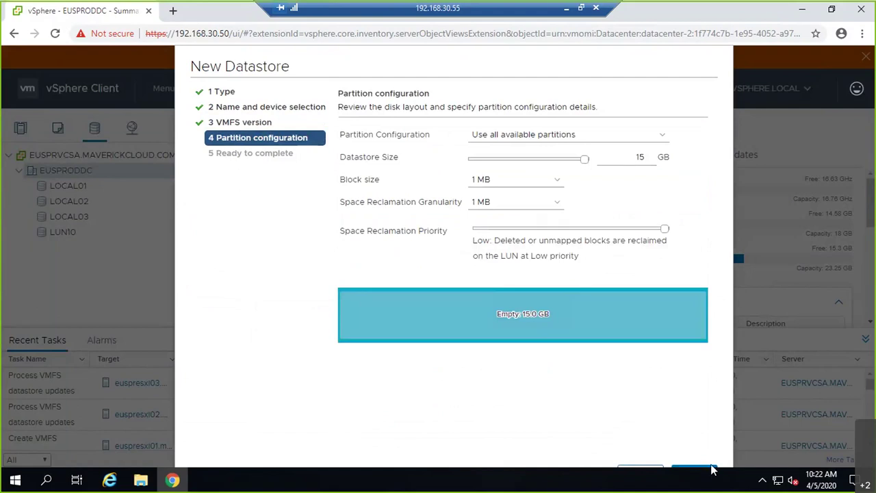
click(711, 472)
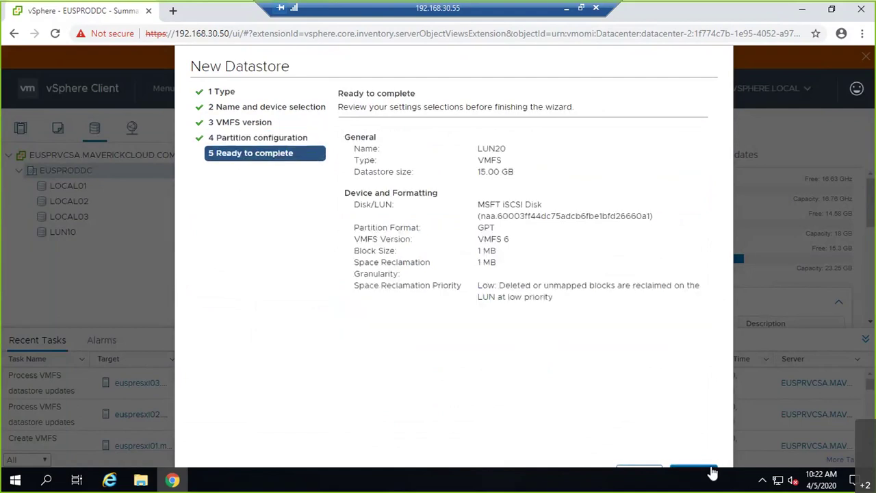
click(711, 471)
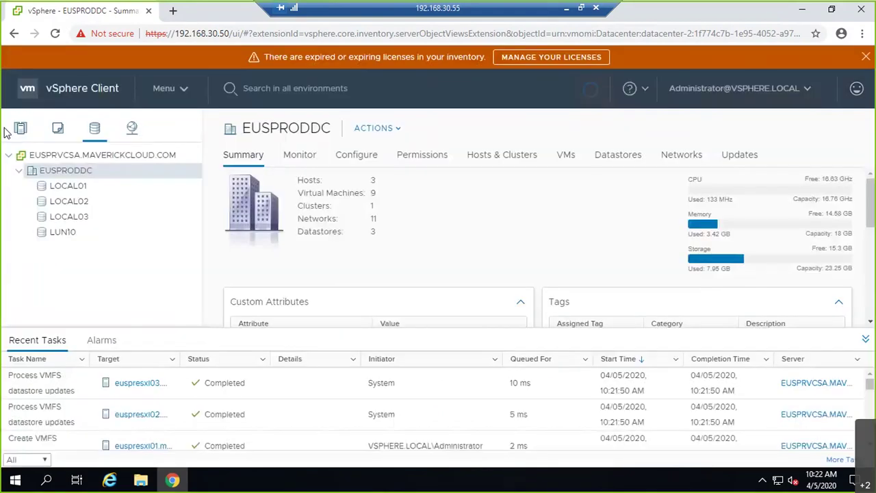
Create VMFS 6 datastore LUN30 on euspresxi01's LUN 30 iSCSI disk with the default partition layout
right_click(55, 173)
mouse_move(205, 259)
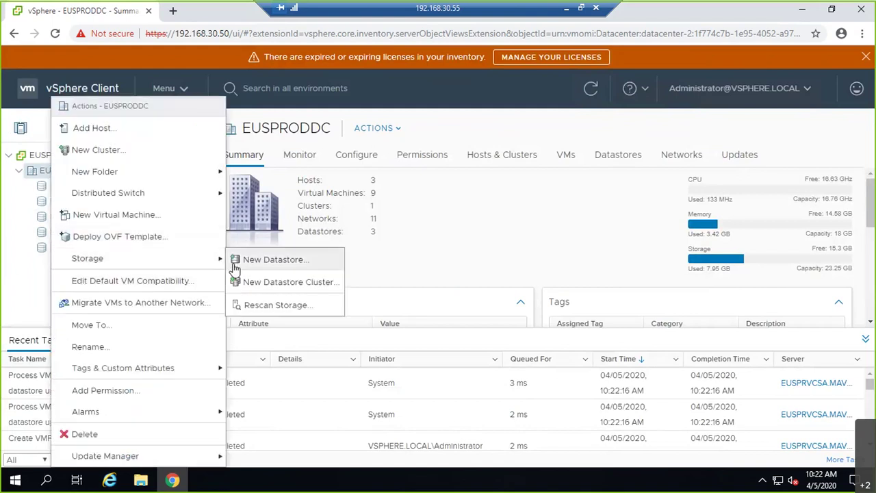
click(234, 267)
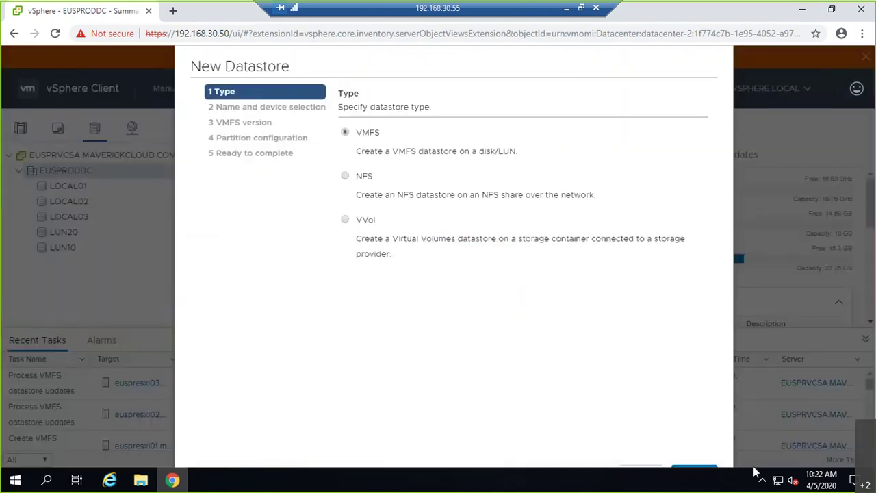
click(705, 471)
text(LUN30)
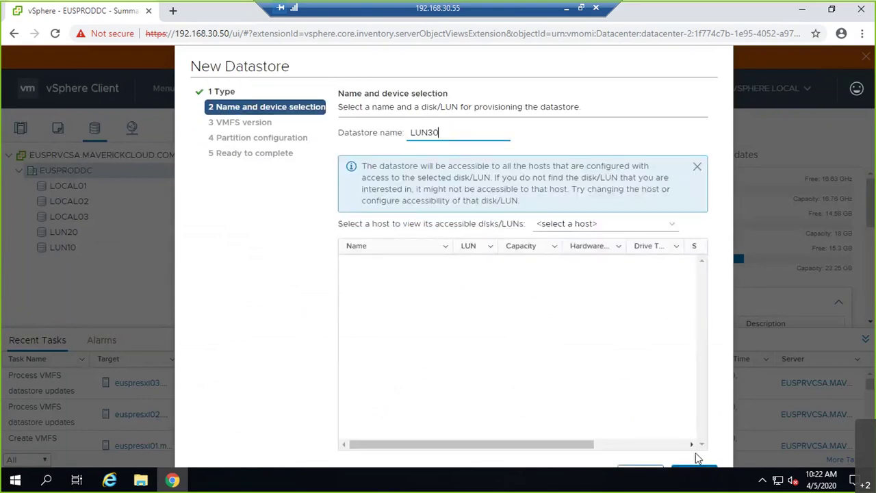
click(643, 226)
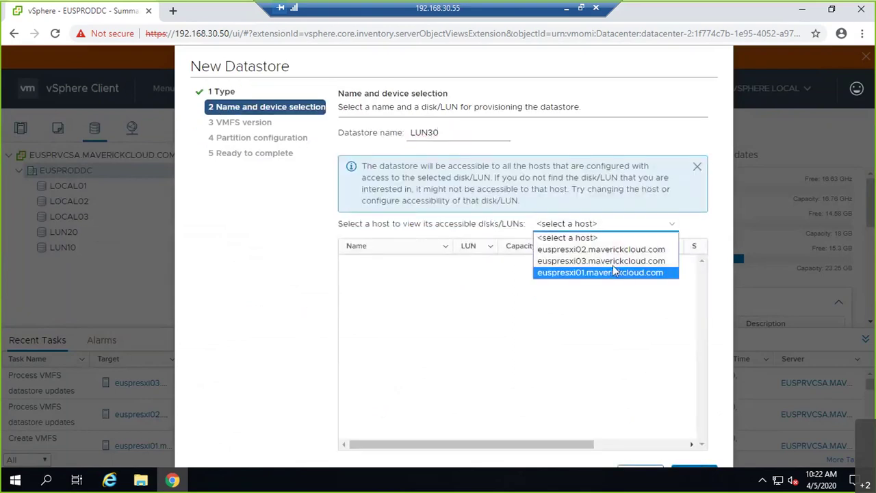
click(614, 275)
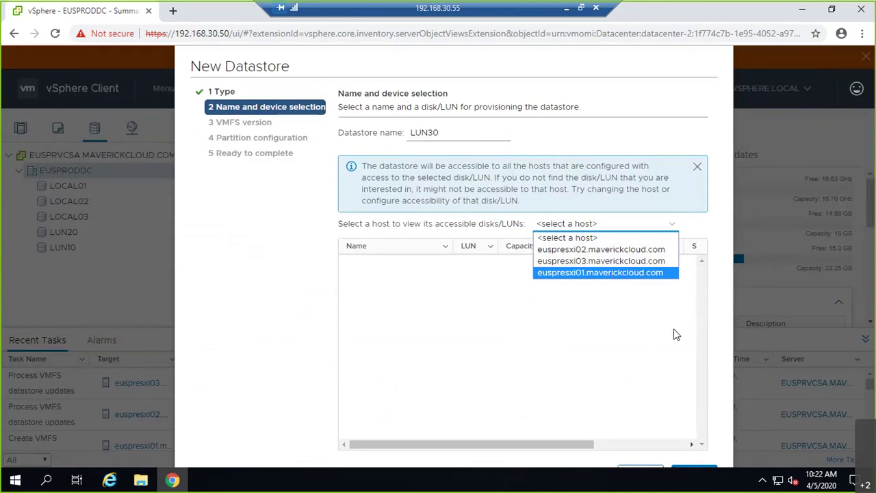
click(486, 297)
click(708, 472)
click(708, 472)
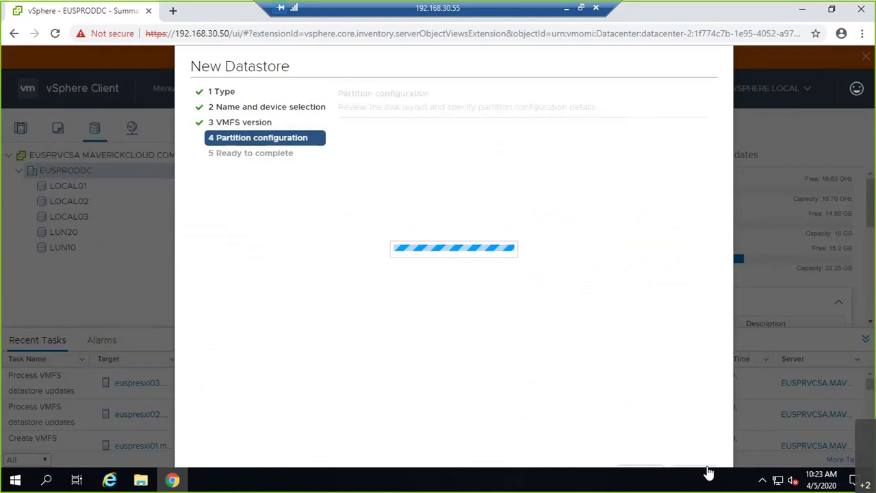
click(708, 472)
click(708, 472)
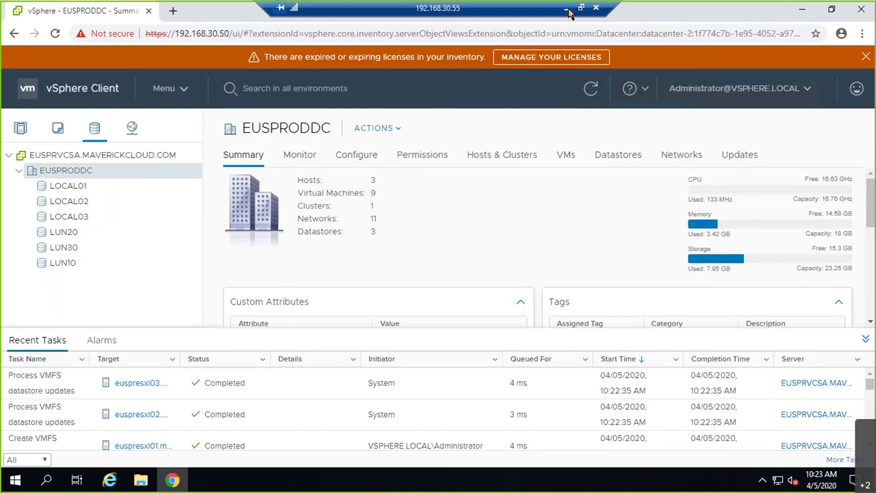
Draw an arrow from box 3 to a new tall box labelled Pool
click(567, 9)
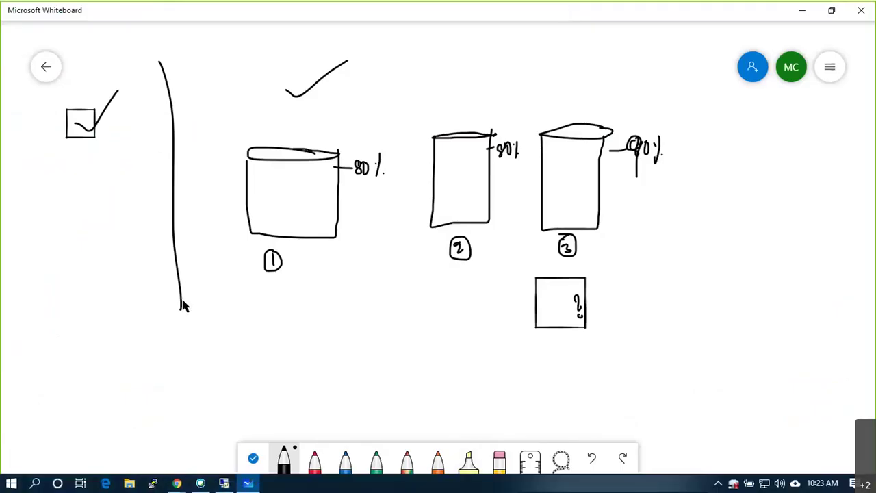
drag(685, 195, 732, 195)
drag(717, 189, 731, 198)
mouse_move(747, 113)
mouse_down()
mouse_move(741, 268)
mouse_move(804, 214)
mouse_move(807, 130)
mouse_move(751, 119)
mouse_up()
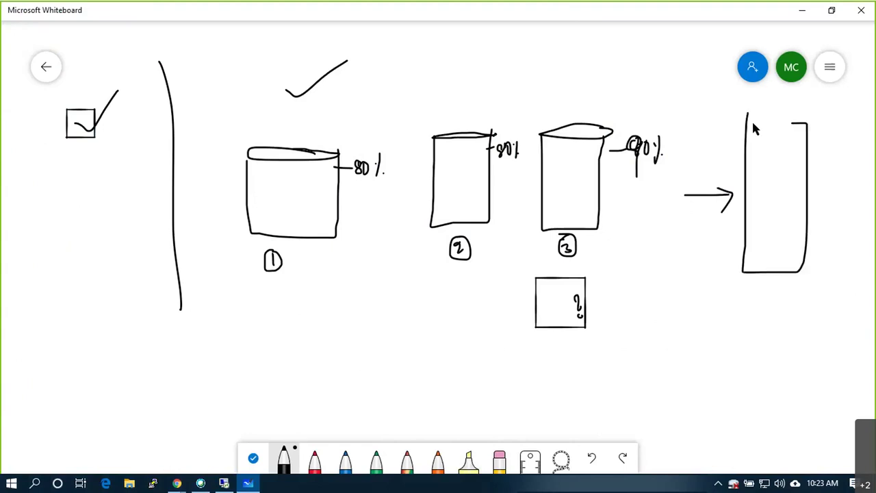
drag(768, 152, 768, 135)
mouse_move(768, 135)
mouse_down()
mouse_move(769, 145)
mouse_move(781, 139)
mouse_move(797, 152)
mouse_up()
mouse_move(776, 116)
mouse_down()
mouse_move(787, 137)
mouse_move(762, 108)
mouse_move(779, 118)
mouse_move(787, 104)
mouse_up()
Add a small circle, an underlined capacity note and an X to the Pool box
mouse_move(818, 139)
mouse_down()
mouse_move(824, 178)
mouse_move(811, 176)
mouse_up()
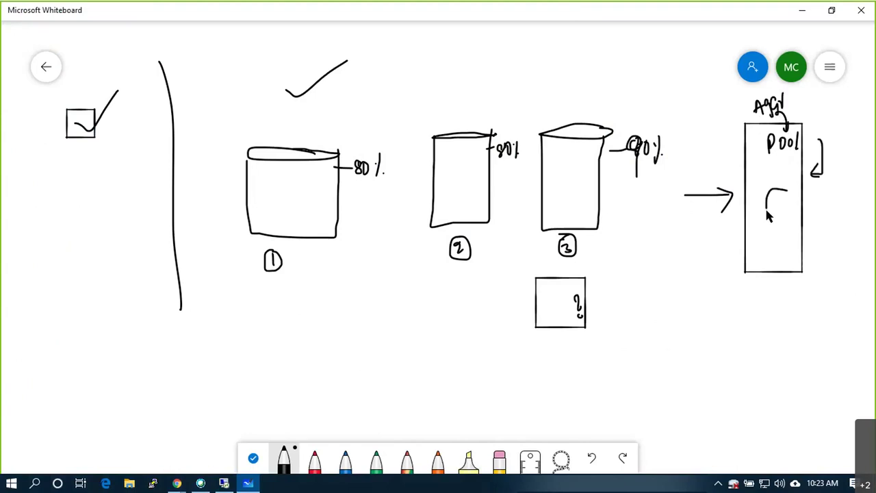
drag(768, 215, 784, 188)
drag(306, 218, 318, 208)
drag(779, 145, 787, 136)
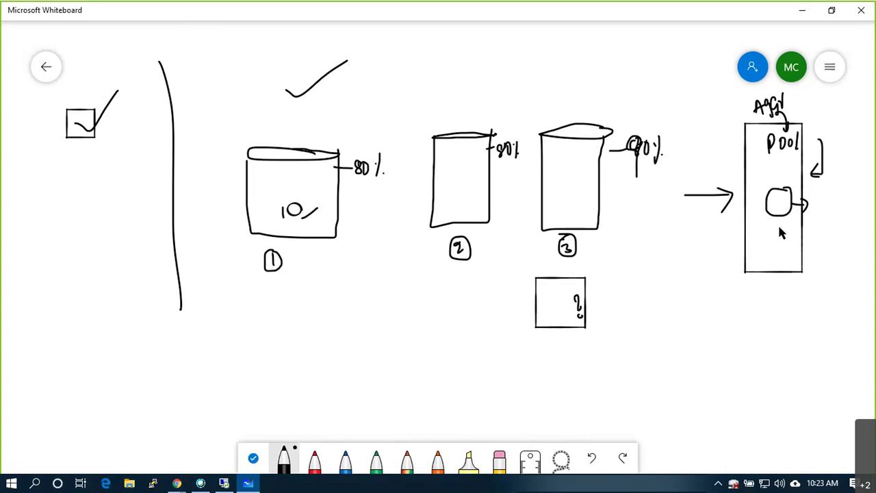
mouse_move(779, 236)
mouse_down()
mouse_move(805, 229)
mouse_move(801, 268)
mouse_move(821, 249)
mouse_move(818, 269)
mouse_up()
click(798, 263)
drag(816, 271, 804, 277)
mouse_move(728, 158)
mouse_down()
mouse_move(752, 136)
mouse_move(744, 152)
mouse_up()
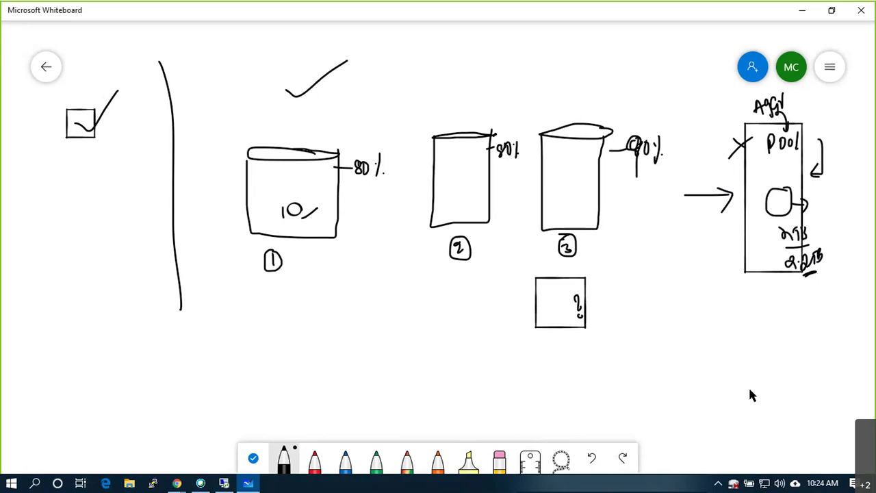
Draw two baselines beneath the boxes, labelled V and 5
drag(293, 363, 645, 373)
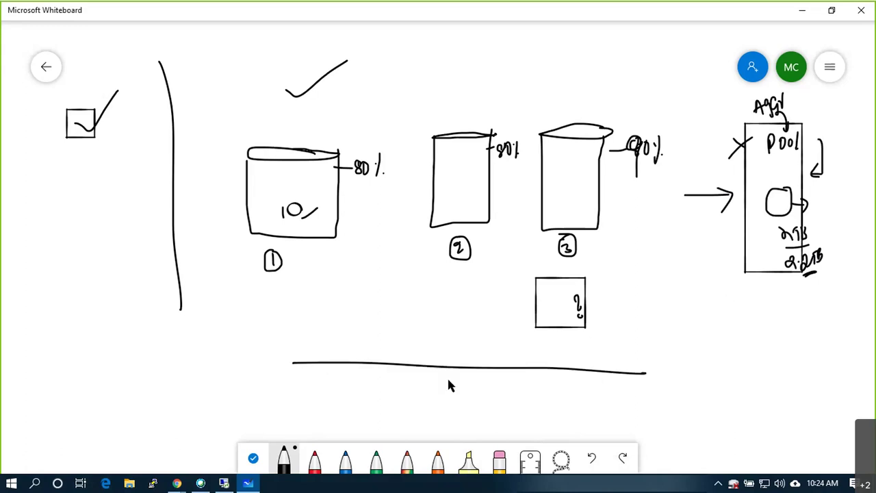
drag(740, 374, 868, 373)
mouse_move(802, 385)
mouse_down()
mouse_move(798, 398)
mouse_move(807, 399)
mouse_move(796, 388)
mouse_up()
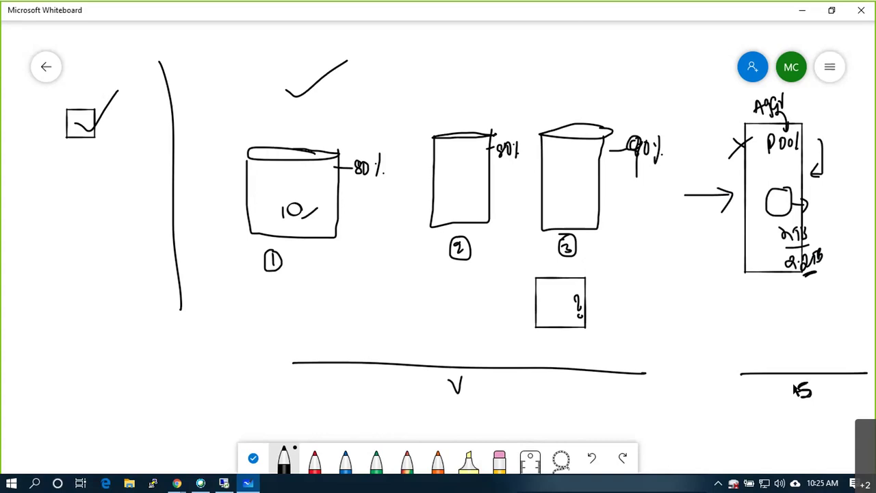
Star the Pool circle and draw a small box linked by an arrow to box 1
click(778, 201)
mouse_move(780, 207)
mouse_down()
mouse_move(784, 201)
mouse_move(780, 215)
mouse_move(795, 203)
mouse_move(780, 213)
mouse_up()
mouse_move(816, 308)
mouse_down()
mouse_move(854, 365)
mouse_move(855, 306)
mouse_move(835, 338)
mouse_move(796, 335)
mouse_move(814, 352)
mouse_up()
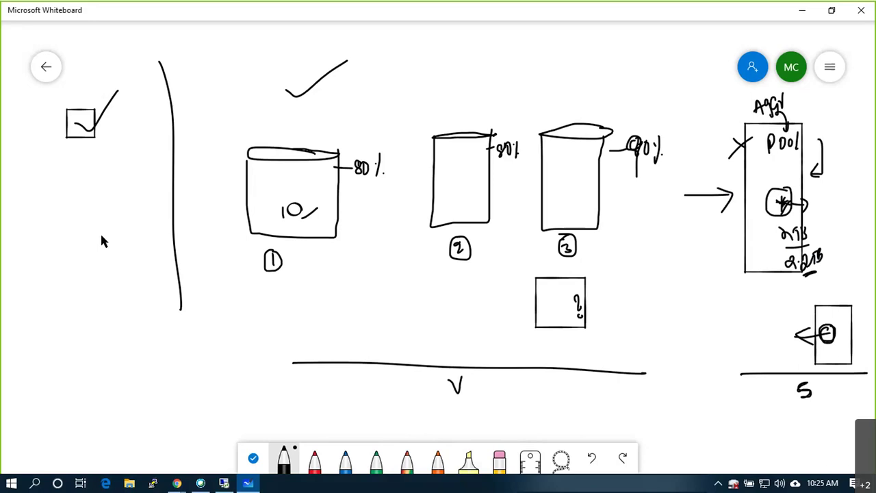
mouse_move(829, 345)
mouse_down()
mouse_move(521, 346)
mouse_move(323, 316)
mouse_move(317, 242)
mouse_move(316, 255)
mouse_move(341, 217)
mouse_move(343, 223)
mouse_up()
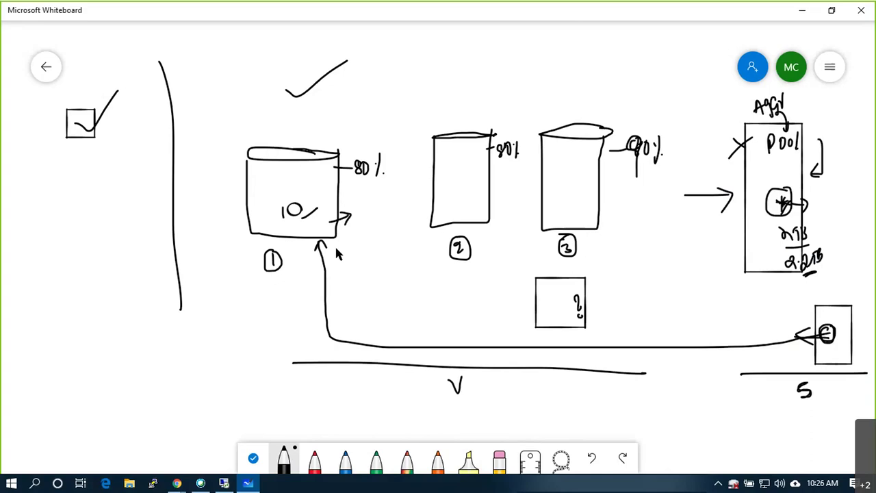
Add a circle chain beside Pool, tick box 1 and circle the small box
mouse_move(786, 203)
mouse_down()
mouse_move(836, 194)
mouse_move(845, 205)
mouse_move(842, 238)
mouse_move(838, 225)
mouse_up()
mouse_move(844, 165)
mouse_down()
mouse_move(829, 179)
mouse_move(860, 254)
mouse_move(872, 183)
mouse_move(837, 157)
mouse_move(854, 164)
mouse_move(853, 149)
mouse_move(857, 160)
mouse_up()
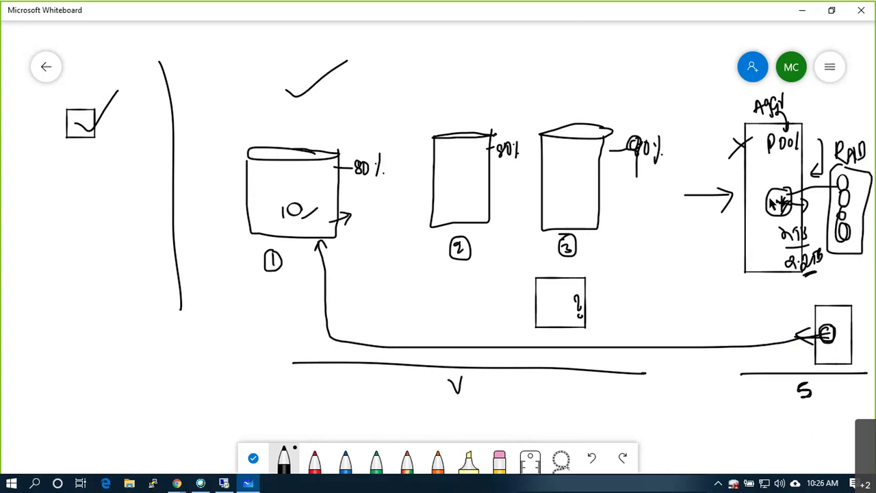
drag(262, 184, 301, 145)
mouse_move(848, 308)
mouse_down()
mouse_move(825, 367)
mouse_move(812, 340)
mouse_move(875, 301)
mouse_up()
mouse_move(850, 345)
mouse_down()
mouse_move(869, 334)
mouse_move(868, 364)
mouse_up()
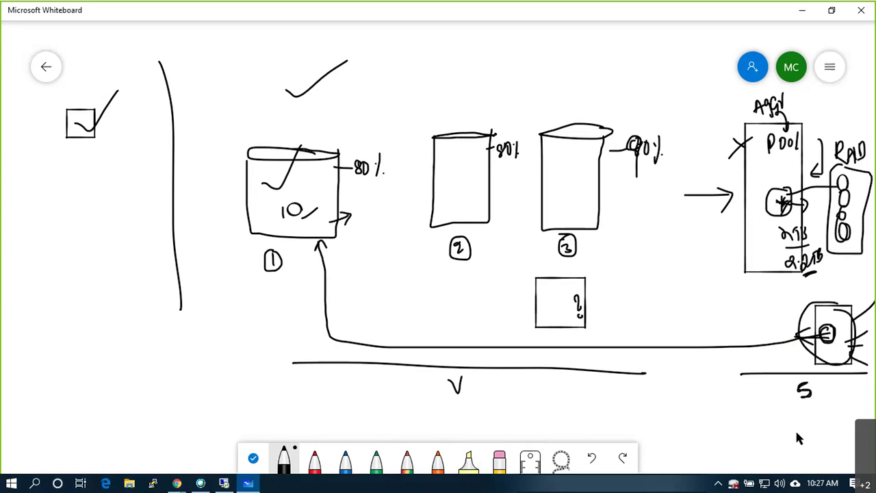
Draw a dashed vertical divider between the disks and the Pool box
drag(706, 50, 706, 60)
drag(703, 75, 704, 89)
drag(705, 101, 705, 105)
drag(705, 137, 705, 147)
drag(705, 174, 705, 177)
drag(706, 185, 705, 220)
drag(710, 268, 711, 288)
drag(705, 231, 705, 253)
drag(709, 292, 707, 323)
drag(706, 331, 699, 395)
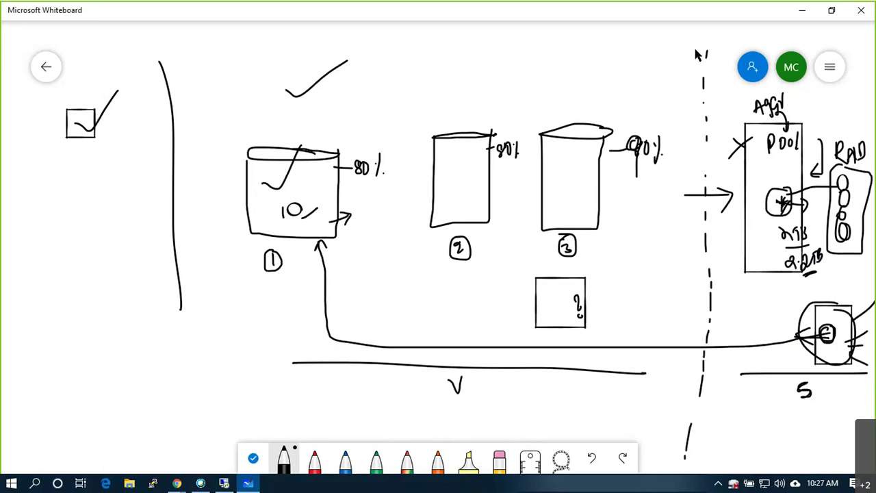
drag(705, 32, 704, 44)
click(223, 483)
Open Server Manager's iSCSI page and expand EUSPRAD01 to list LUN10, LUN20 and LUN30
click(799, 8)
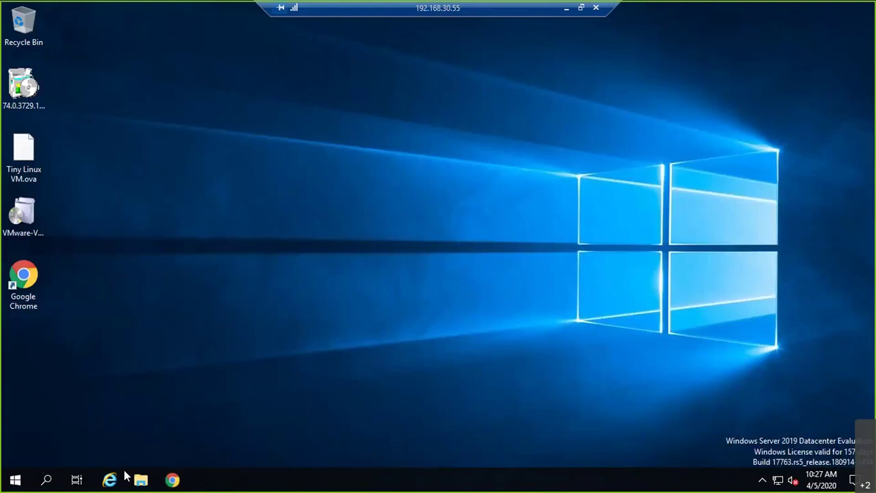
click(15, 480)
click(230, 149)
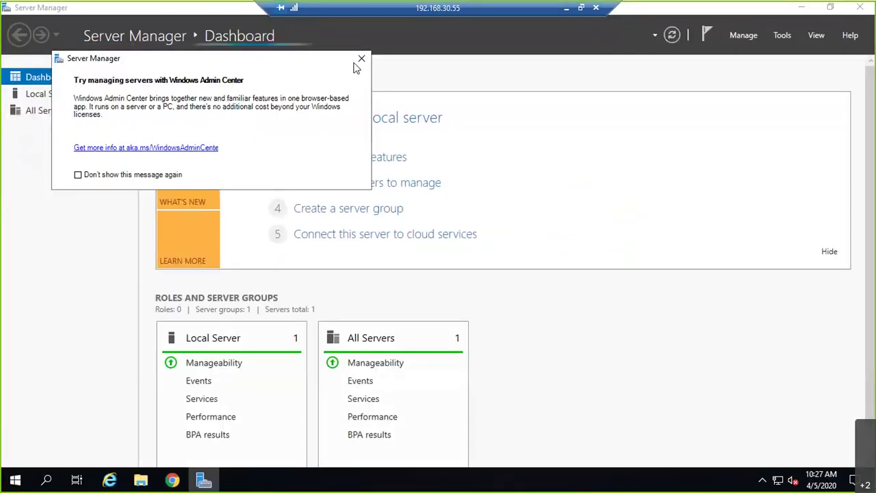
click(360, 60)
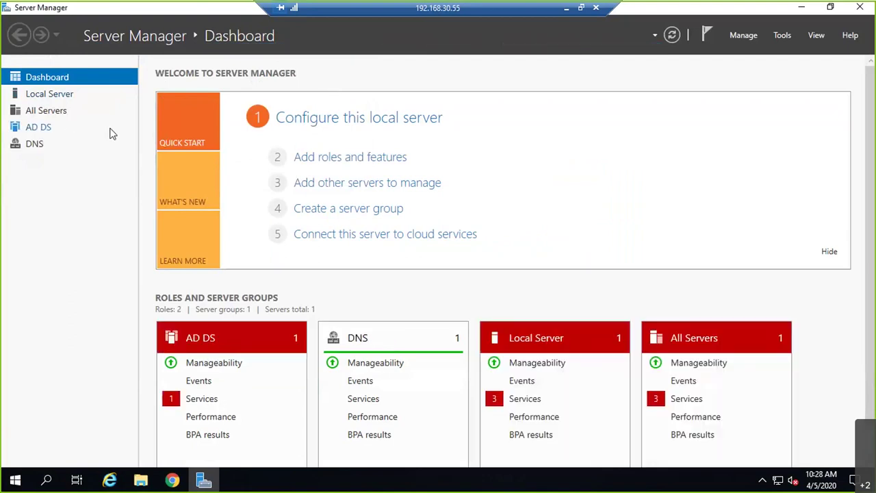
click(95, 165)
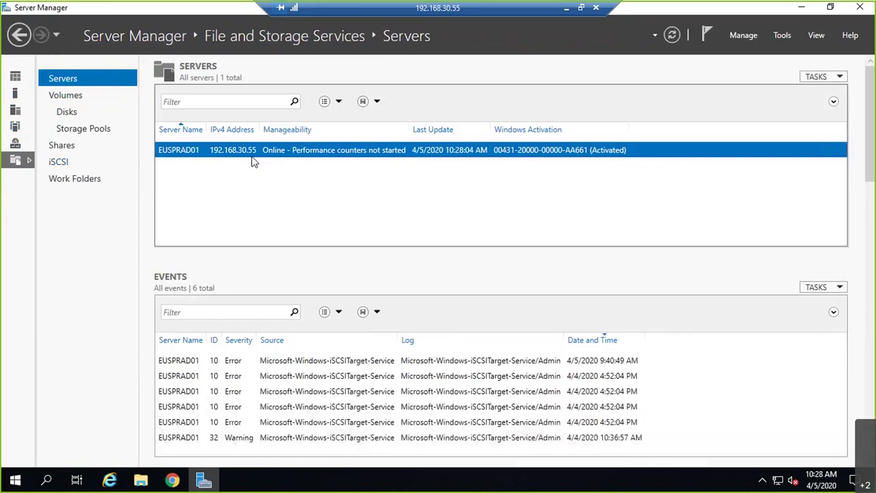
click(58, 165)
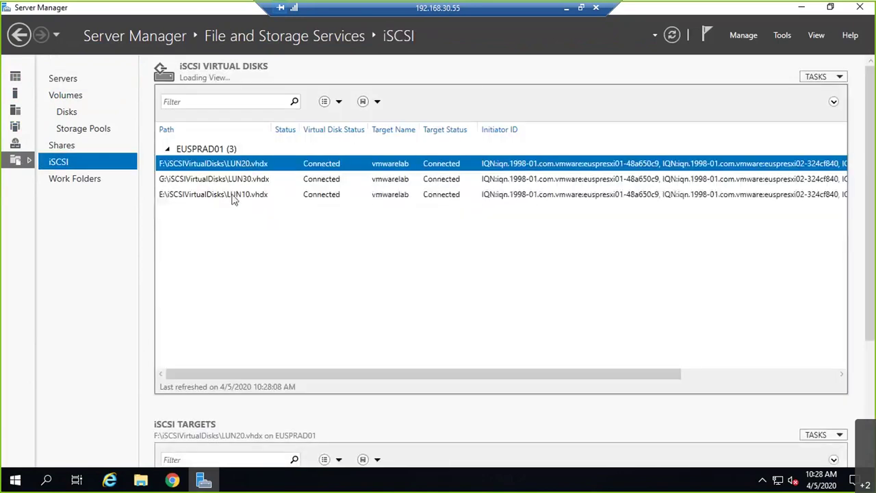
double_click(229, 149)
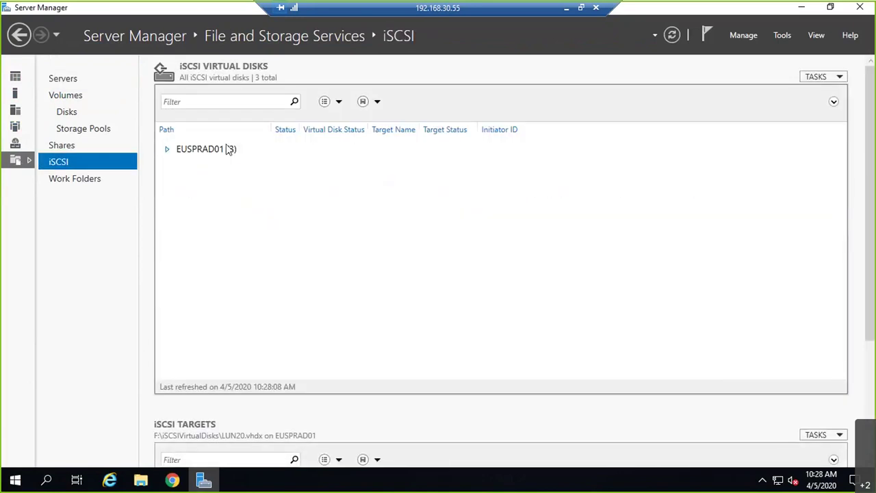
click(166, 149)
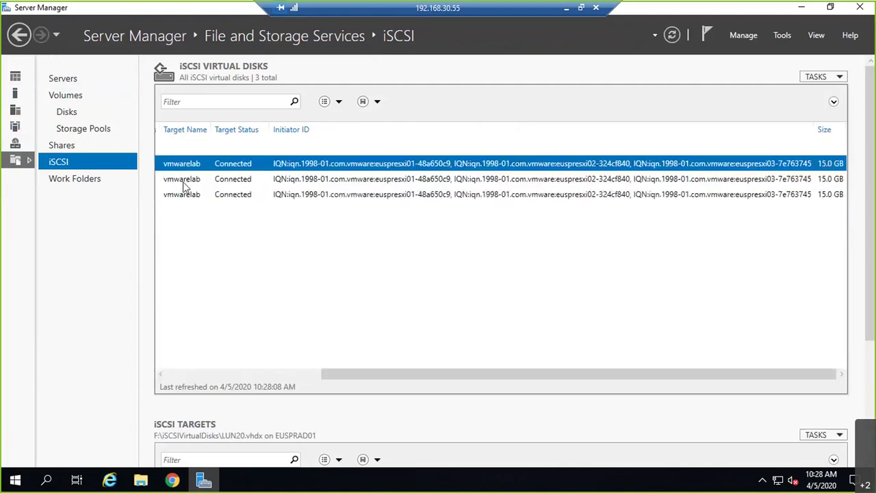
drag(383, 375, 186, 301)
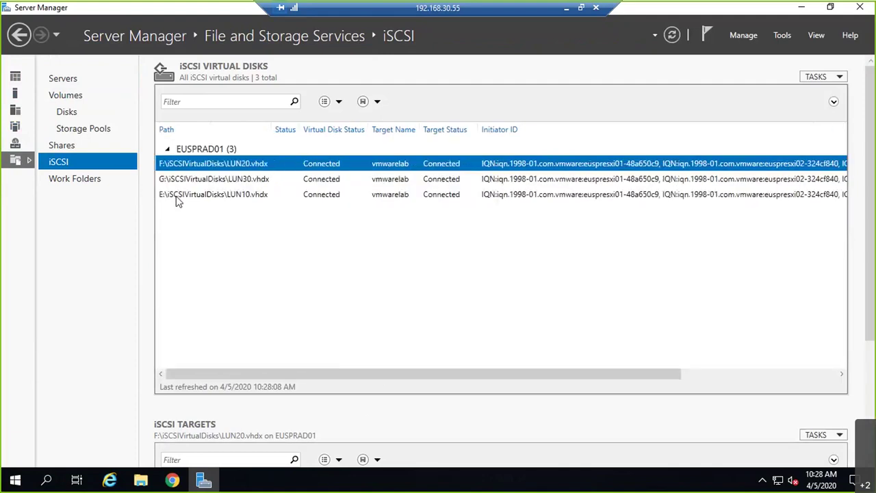
Extend LUN20.vhdx from 15 GB to a new size of 20 GB
right_click(193, 166)
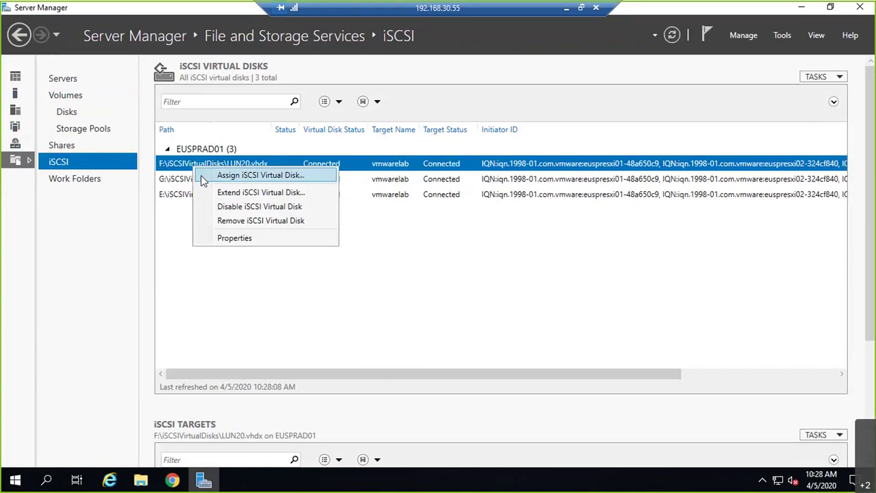
click(248, 239)
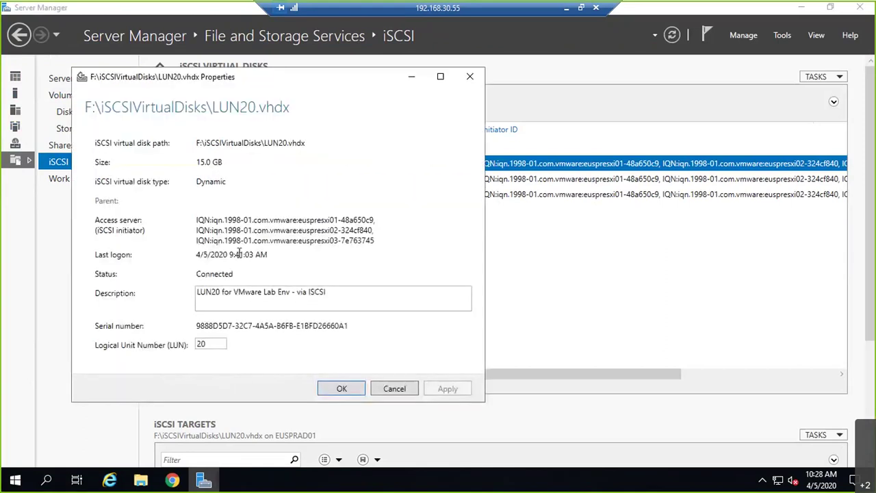
click(396, 389)
right_click(361, 168)
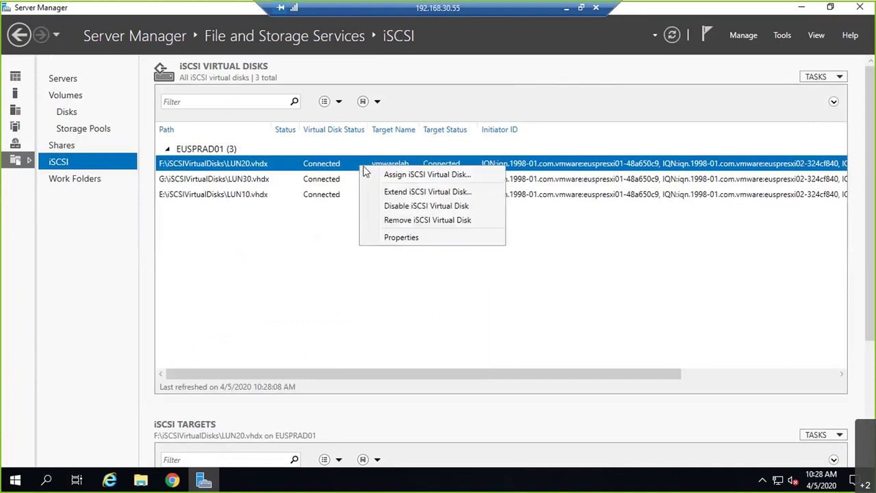
click(322, 203)
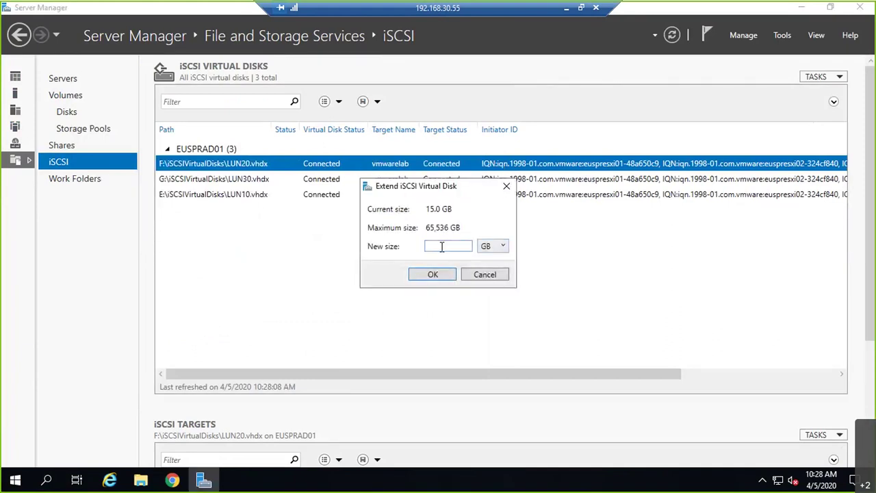
text(20)
click(432, 274)
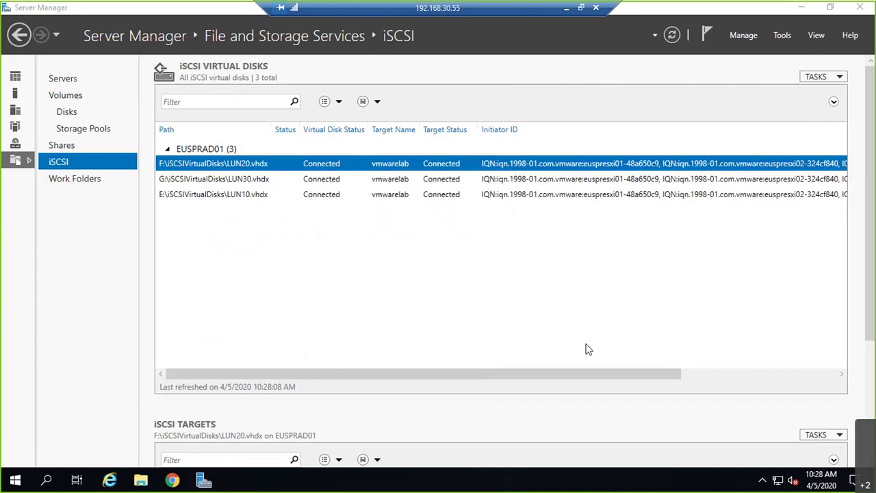
drag(627, 374, 845, 374)
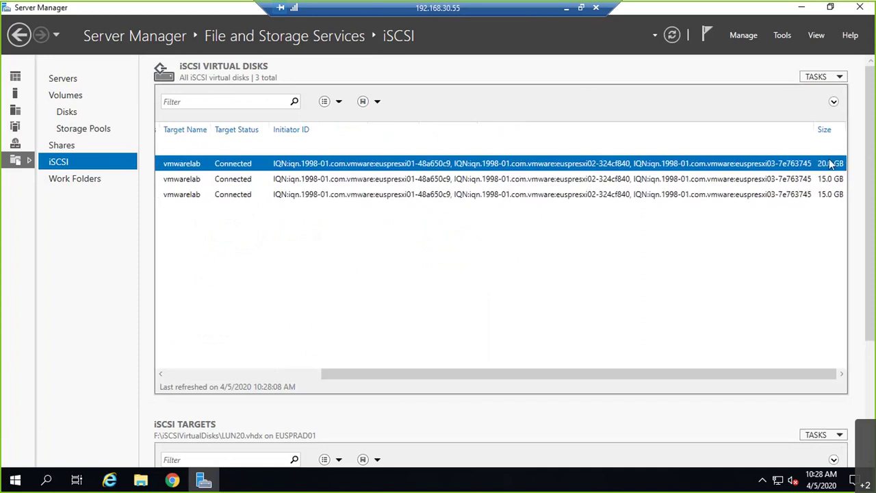
Show the iSCSI adapter's devices on host euspresxi01, with LUN20 still at 15.00 GB
click(172, 481)
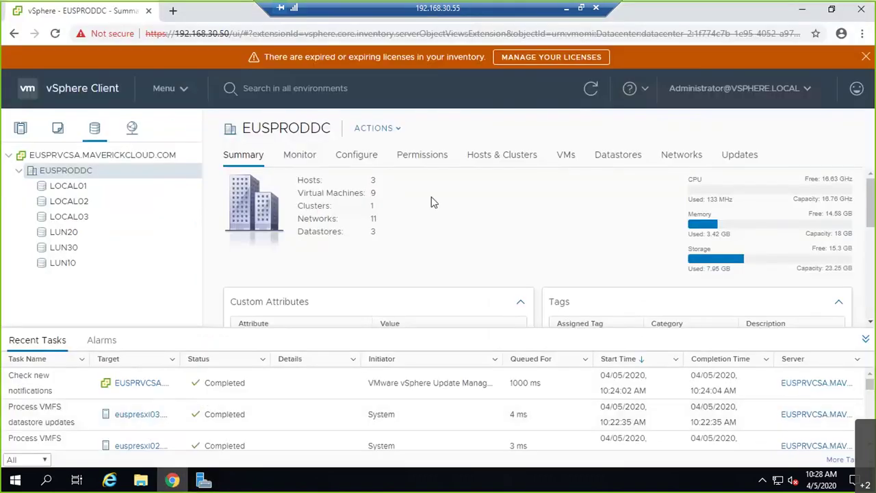
click(21, 129)
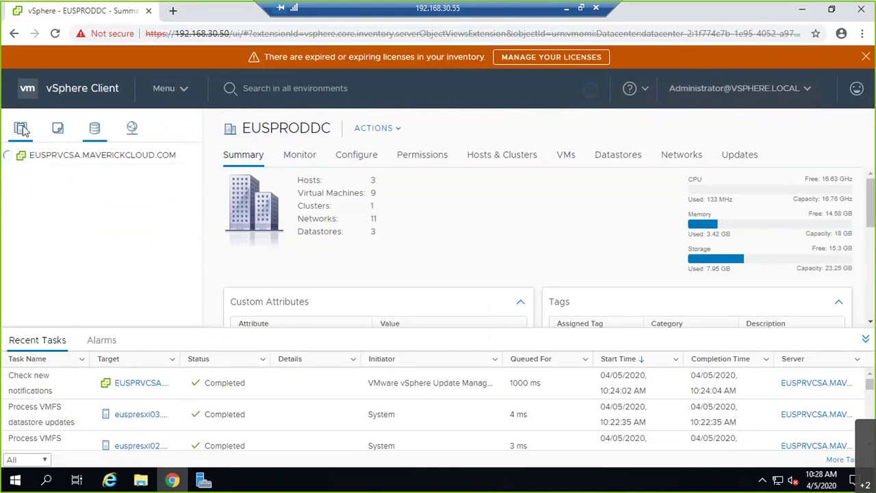
click(356, 158)
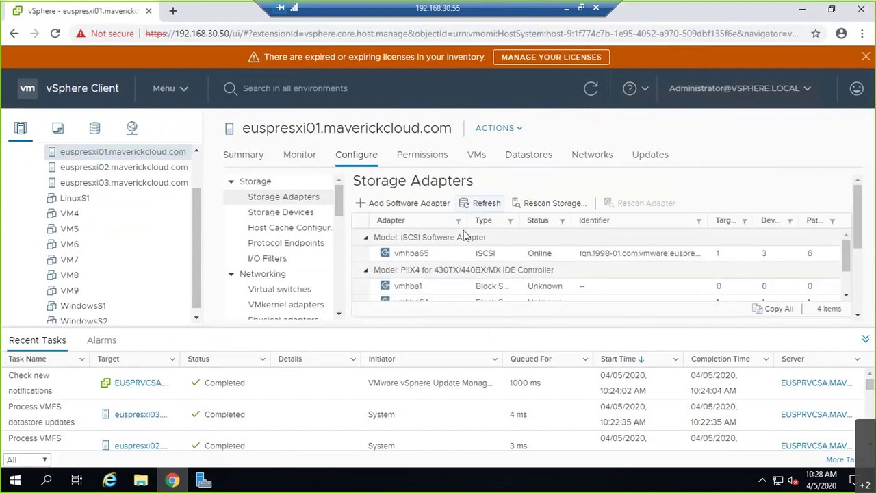
click(866, 340)
click(423, 325)
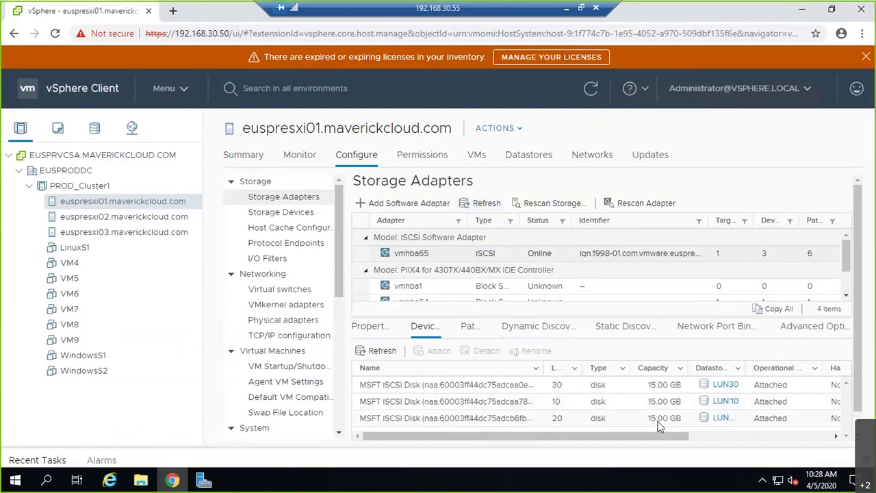
Rescan storage on euspresxi01 and check the adapter's paths and devices
click(531, 204)
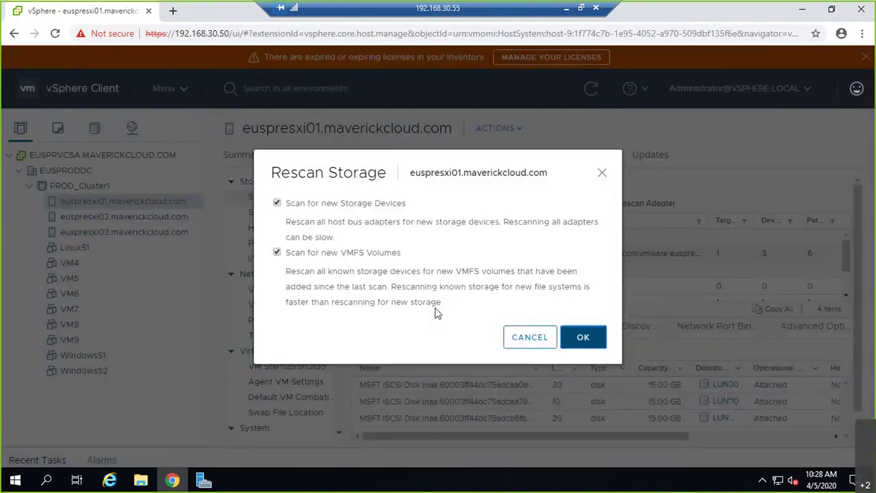
key(Return)
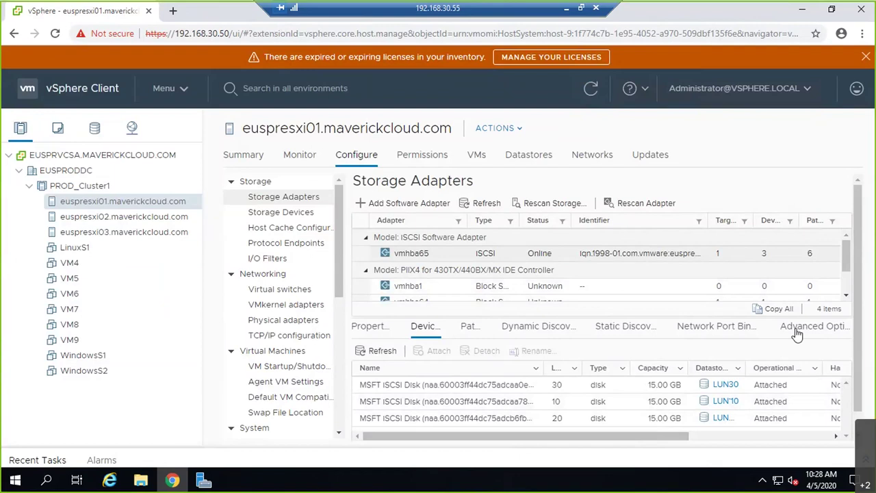
click(470, 327)
click(431, 327)
click(590, 88)
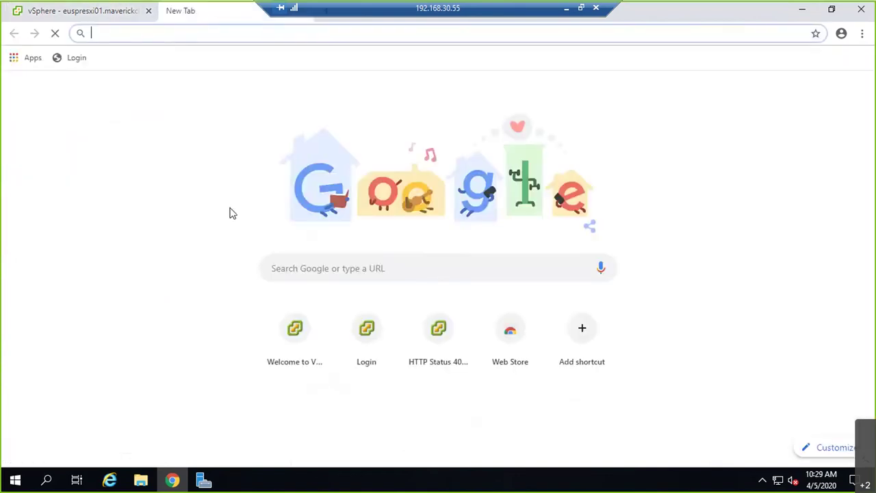
Load the vSphere welcome page in the new tab, then check vmhba65 on euspresxi02
click(308, 330)
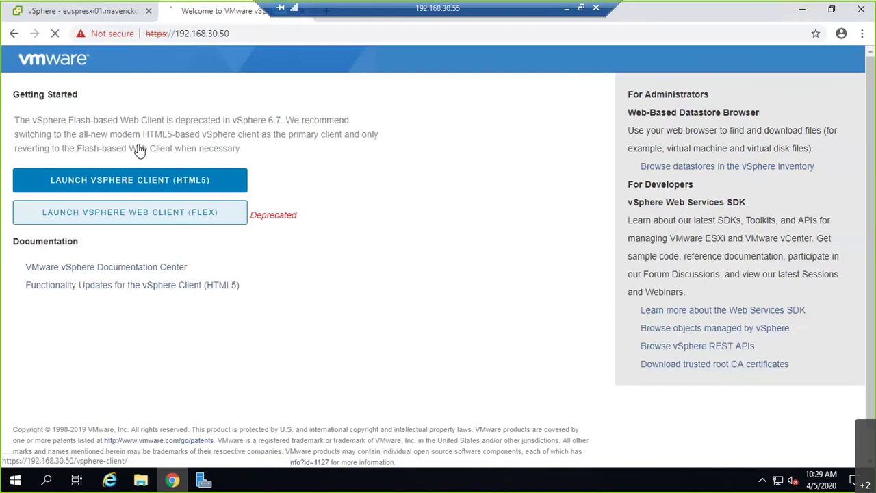
click(174, 220)
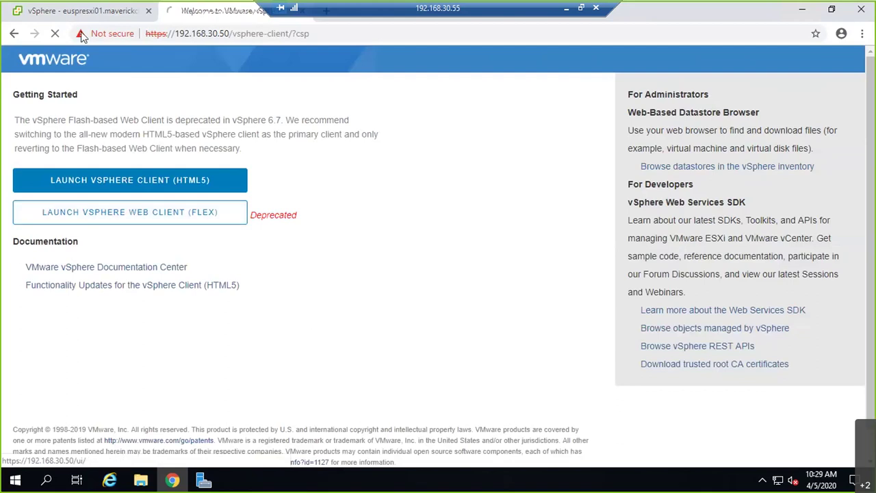
click(82, 11)
click(185, 220)
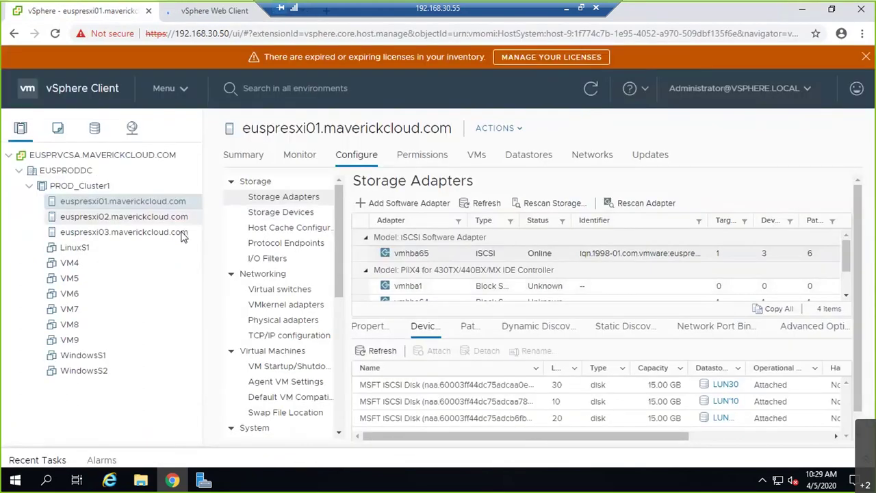
click(541, 255)
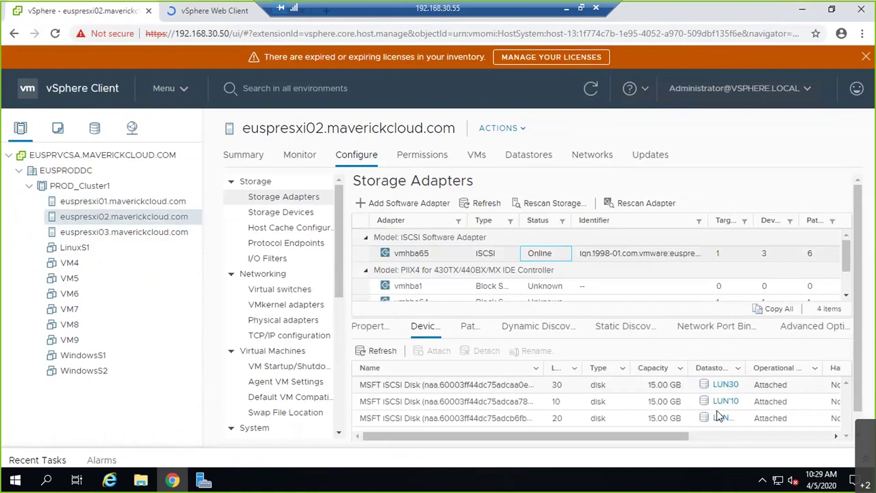
click(471, 203)
Rescan storage on euspresxi01 so vmhba65 lists the LUN 20 disk at 20.00 GB
click(120, 201)
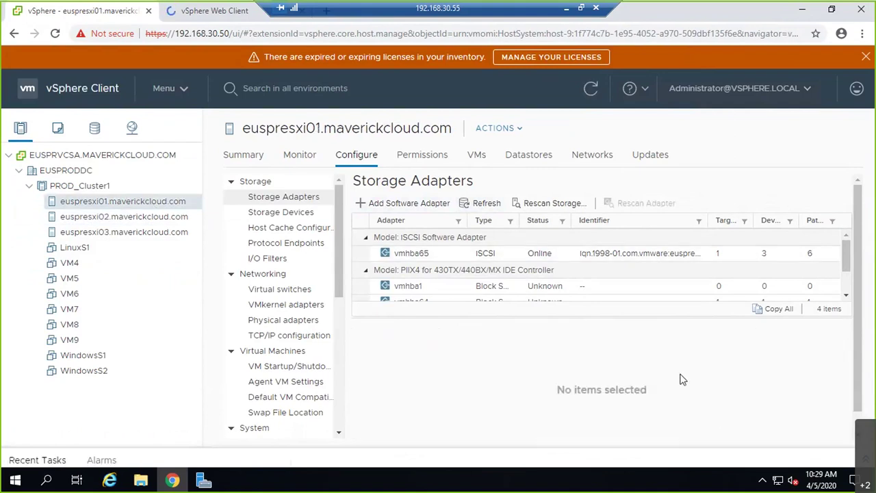
click(441, 254)
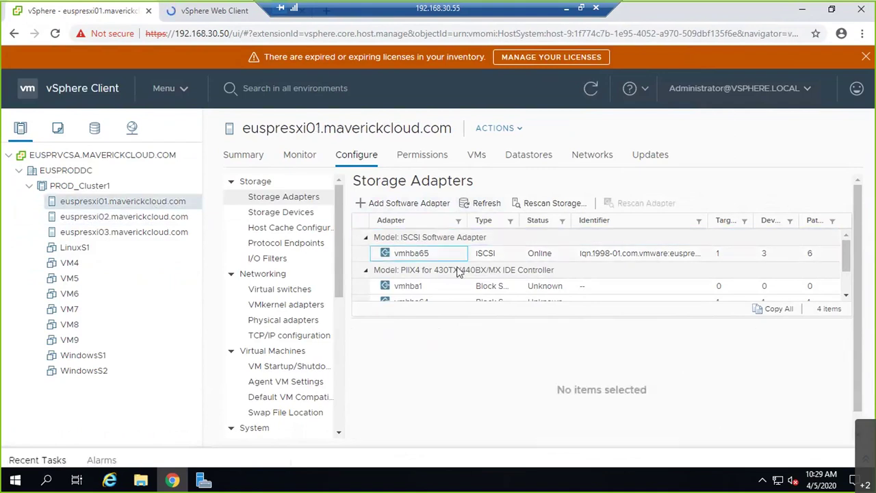
click(486, 204)
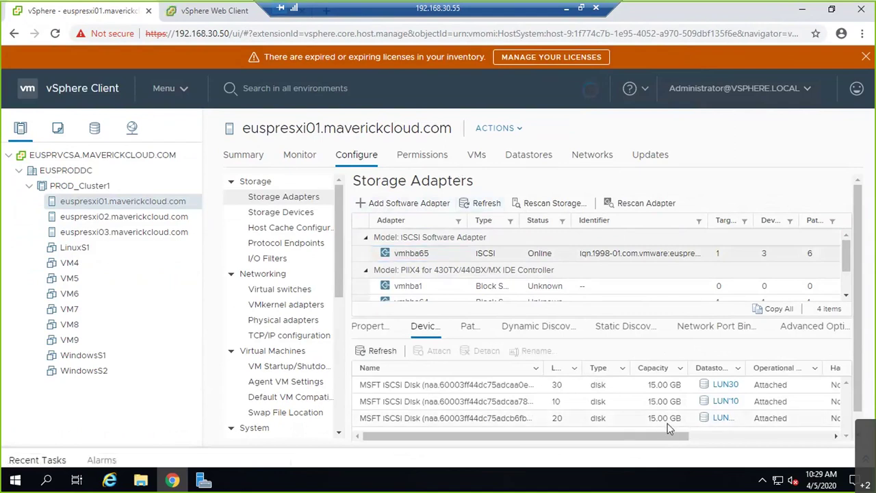
click(561, 203)
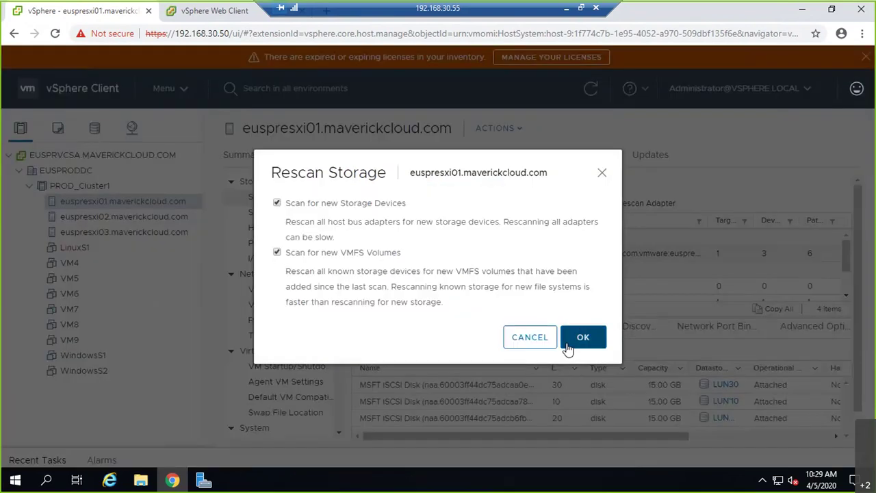
click(568, 347)
click(27, 460)
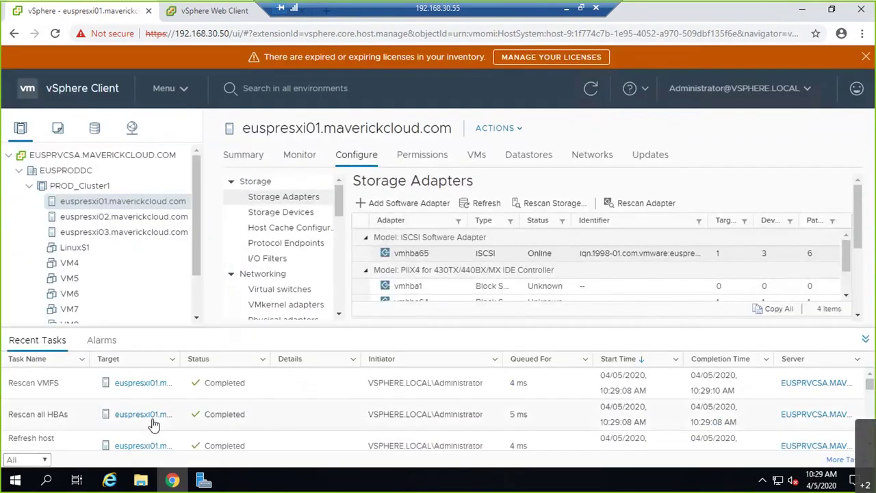
click(865, 339)
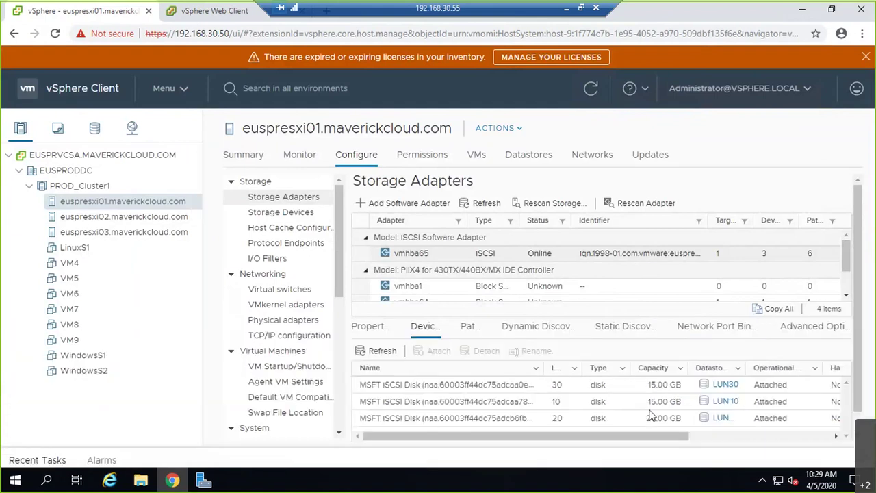
Browse the vmhba65 device list on host euspresxi03
click(124, 231)
click(547, 258)
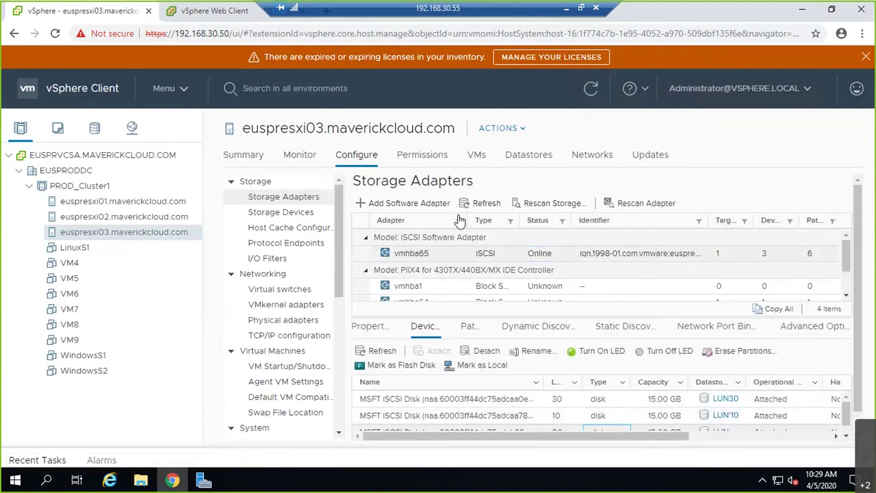
scroll(718, 360, down, 1)
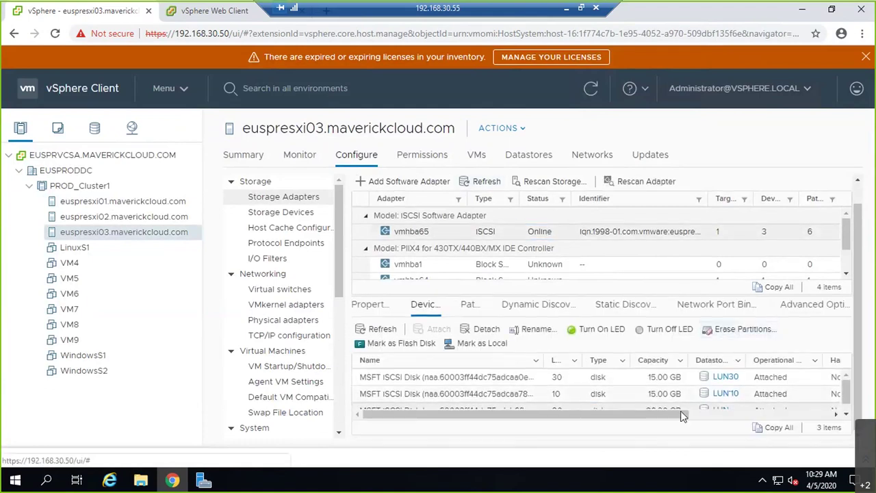
scroll(734, 409, down, 1)
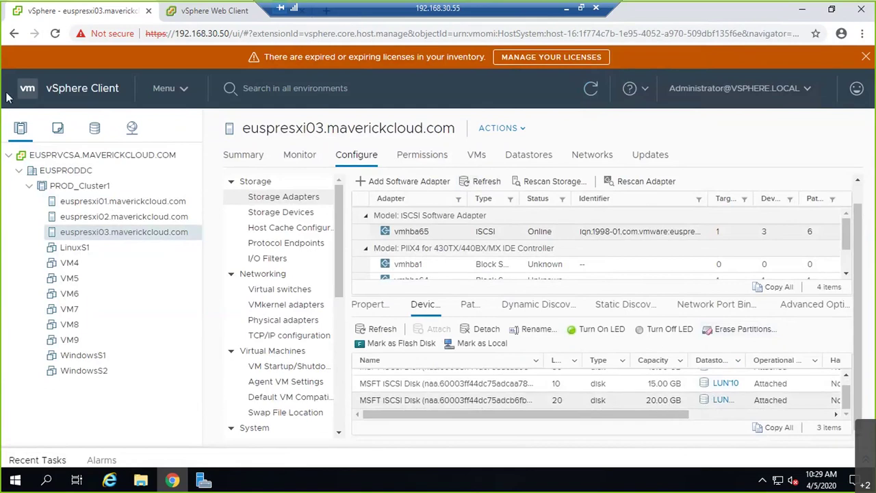
Try Increase Datastore Capacity on the LUN10 datastore, then cancel
click(95, 128)
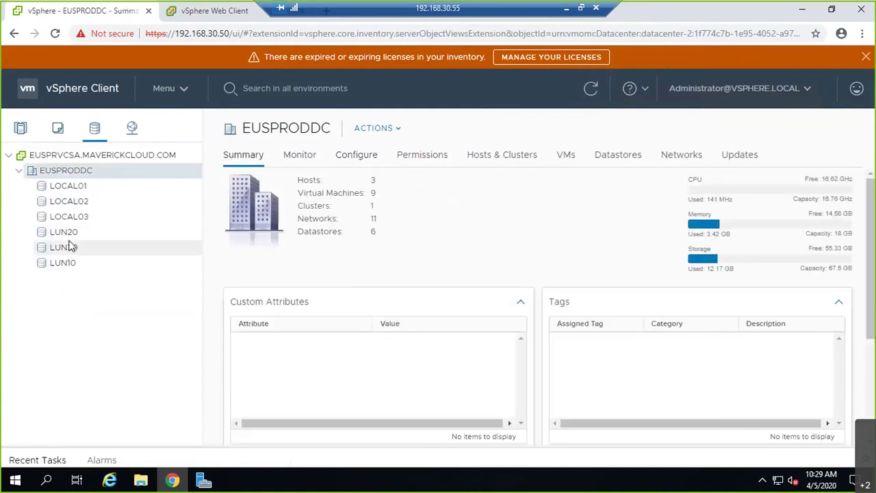
click(73, 232)
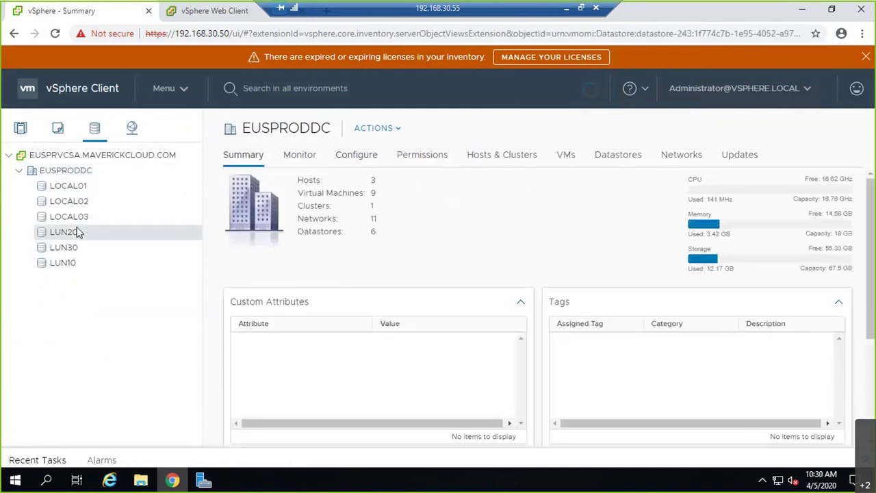
right_click(70, 269)
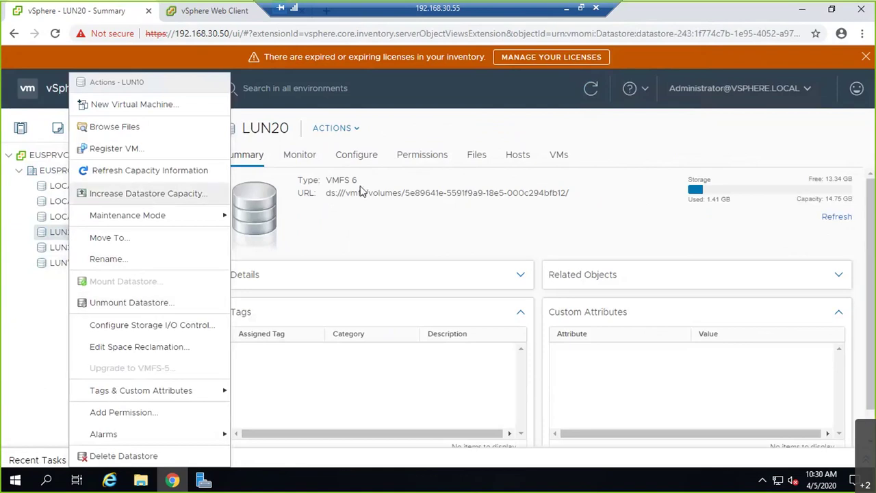
key(Return)
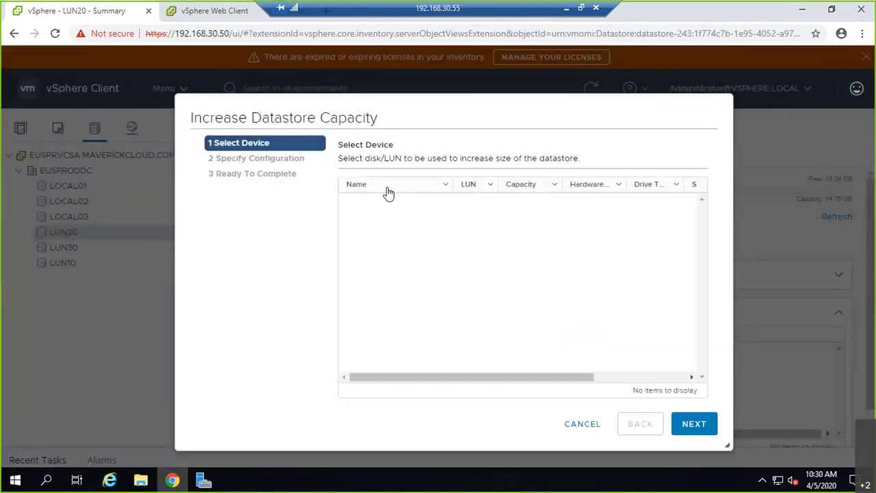
click(583, 424)
Try Increase Datastore Capacity on LUN30, which offers no devices, then cancel
click(71, 254)
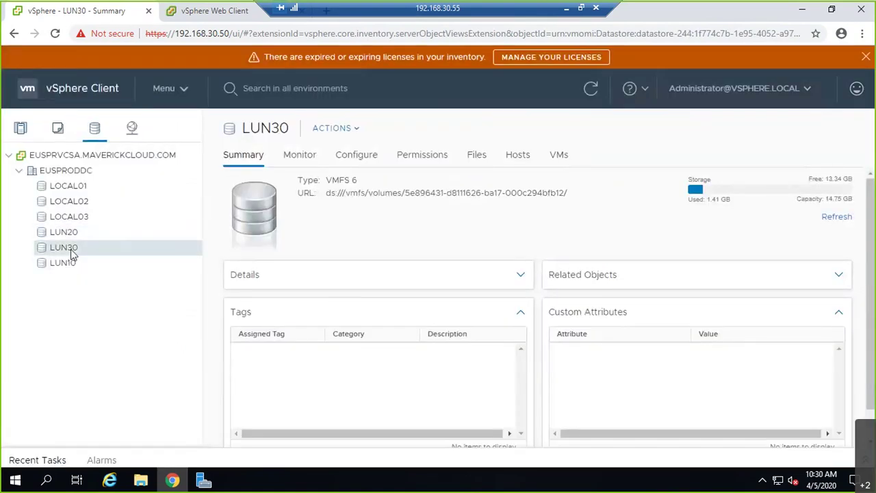
right_click(72, 254)
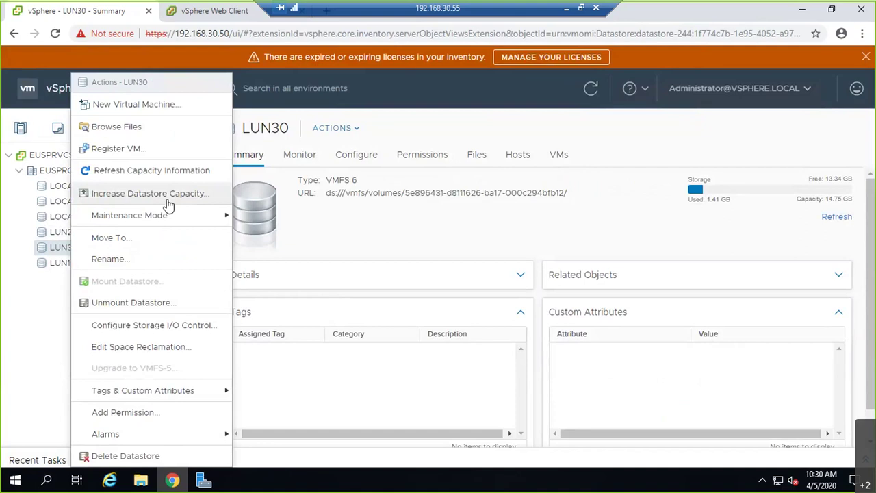
click(150, 194)
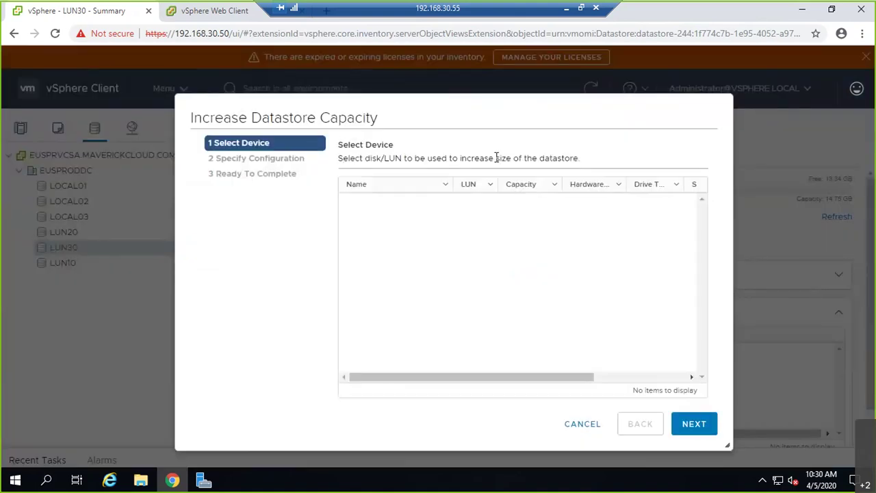
click(578, 423)
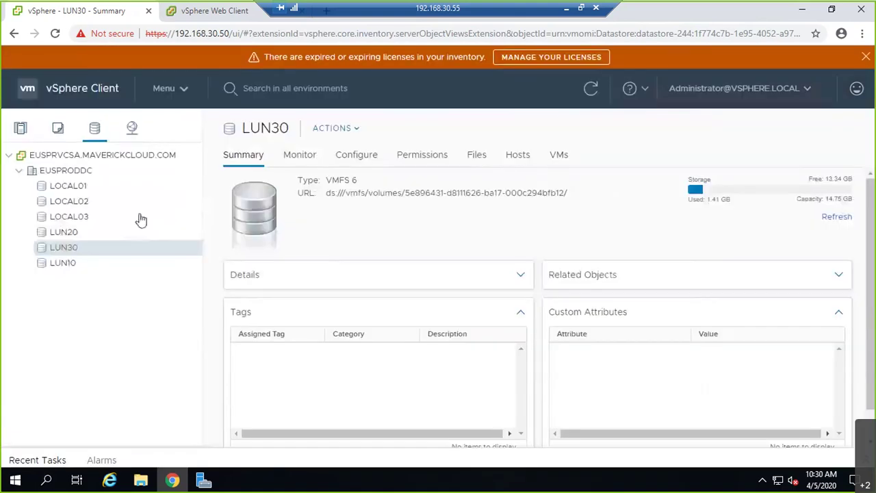
Review the device list for increasing LUN20's capacity, then cancel
click(62, 233)
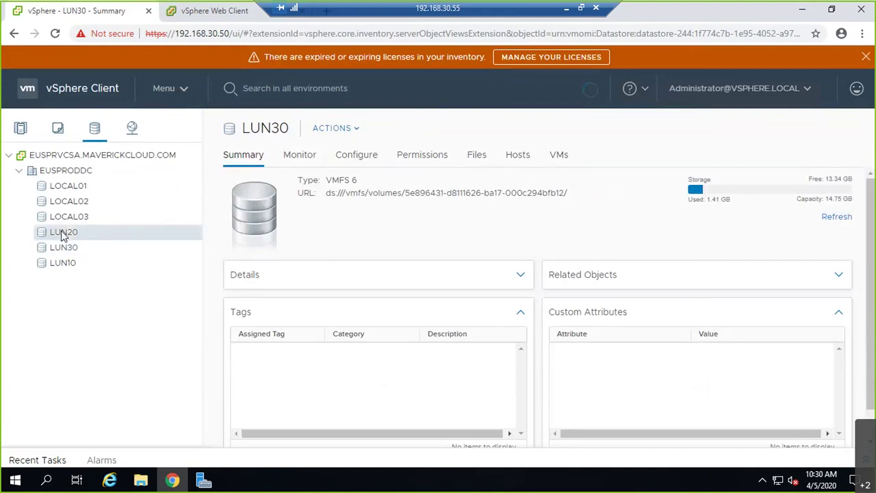
right_click(62, 233)
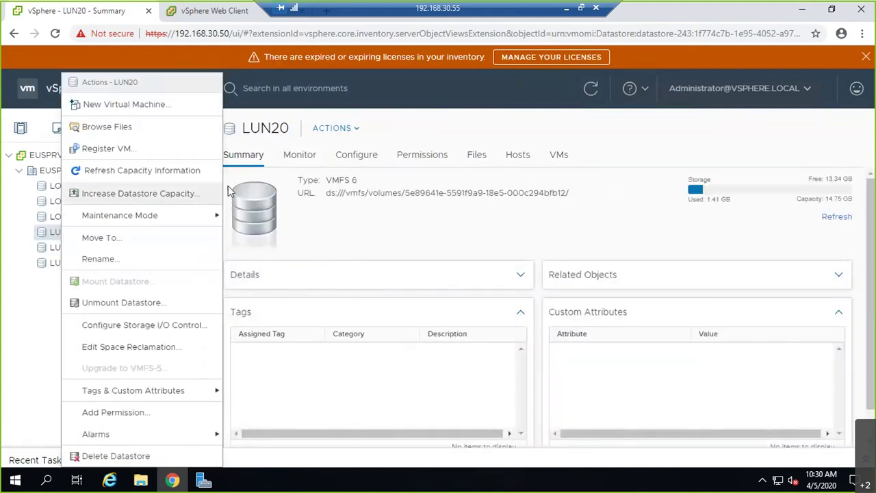
click(218, 193)
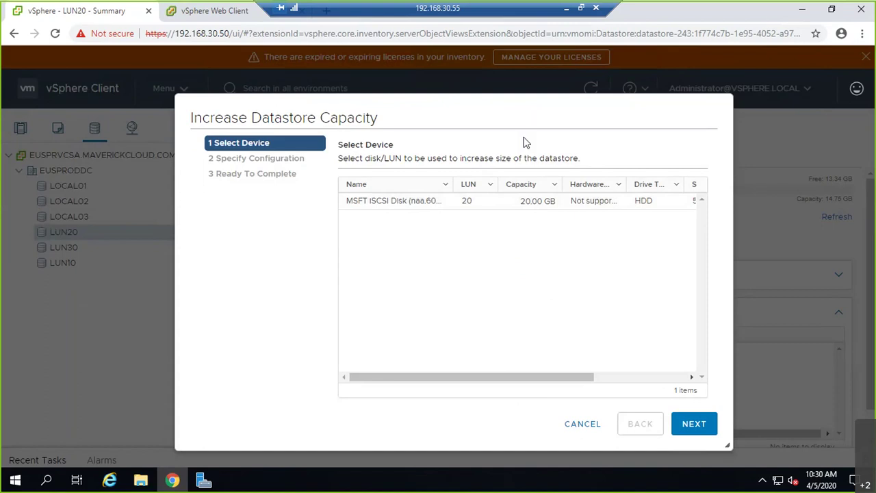
click(580, 423)
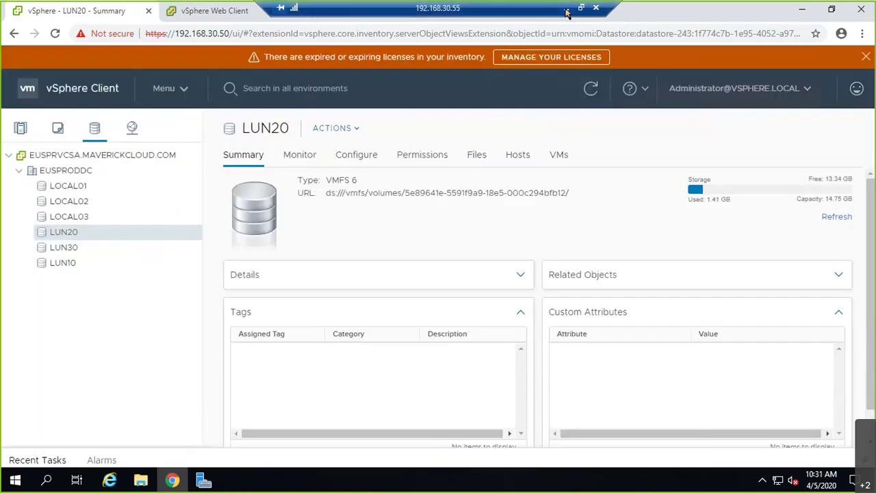
Start a new iSCSI virtual disk stored on volume G:
click(203, 481)
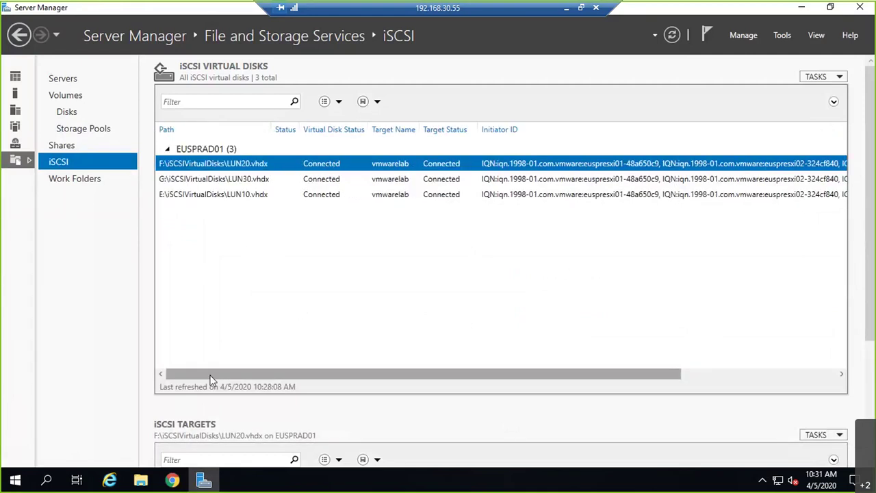
click(838, 77)
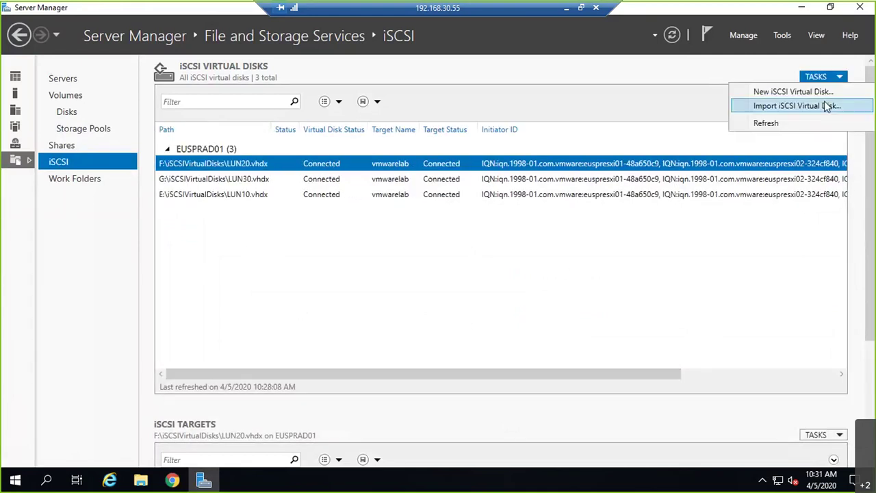
click(792, 92)
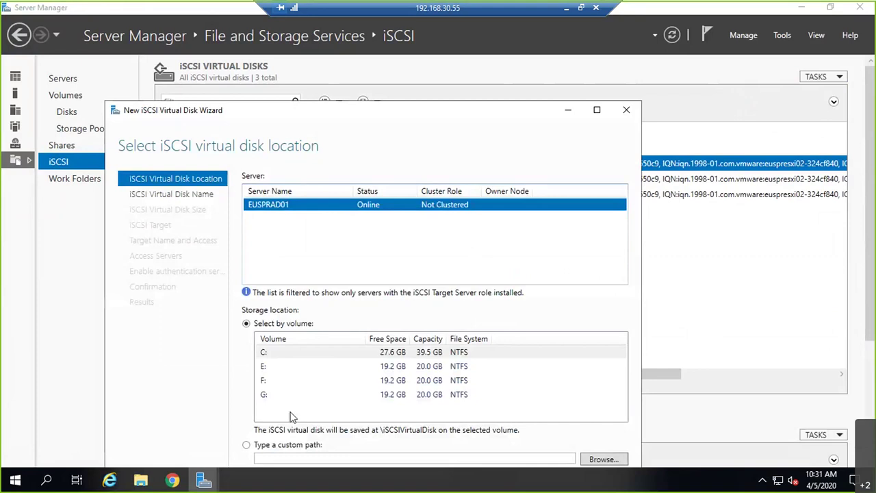
click(282, 399)
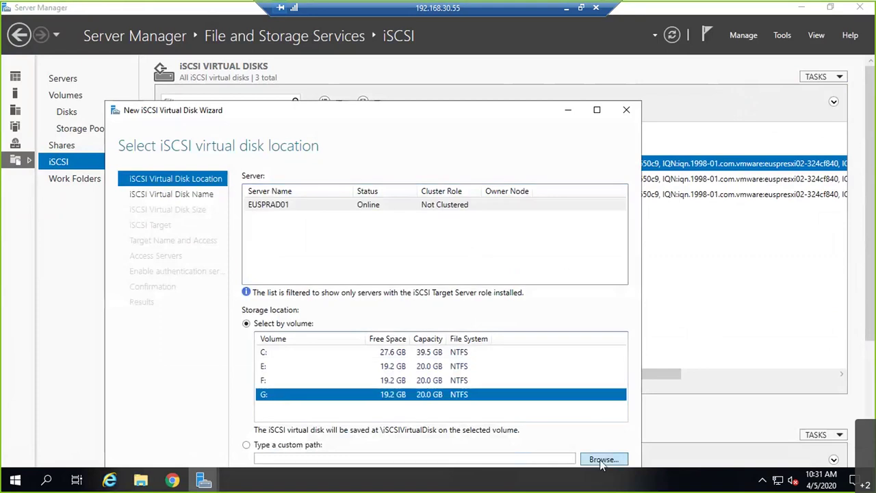
drag(433, 114, 460, 34)
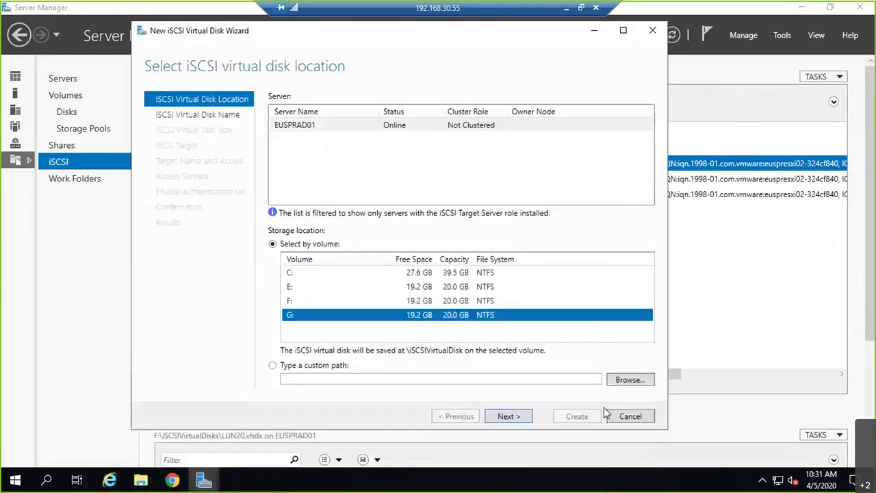
click(506, 416)
Create LUN40, described 'Extra LUN', at 5 GB on target vmwarelab
text(LUN40)
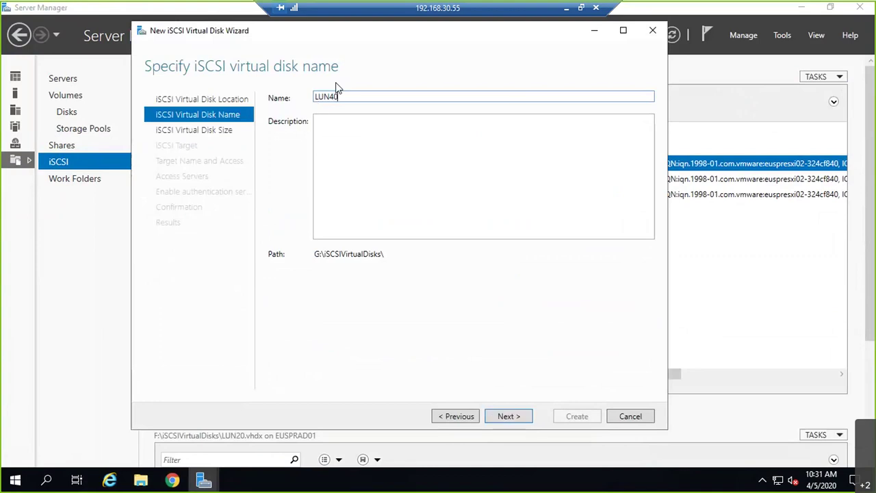
key(Tab)
text(E)
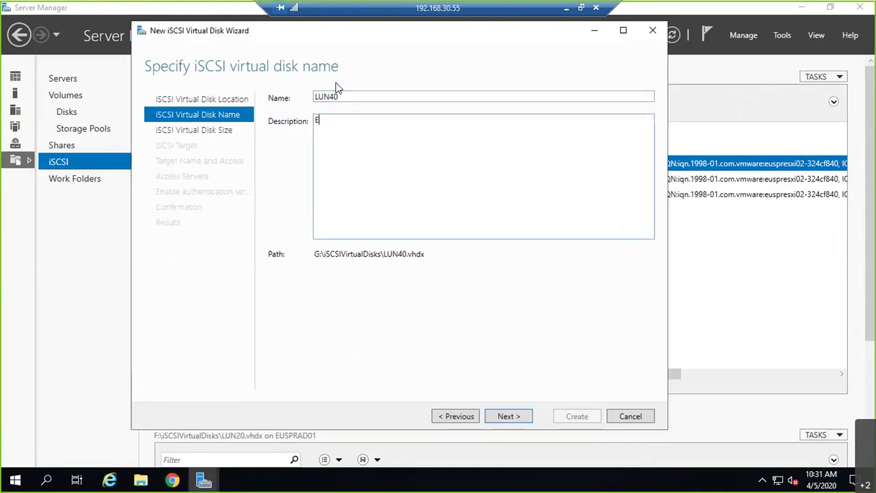
text(xtra LUN)
click(507, 416)
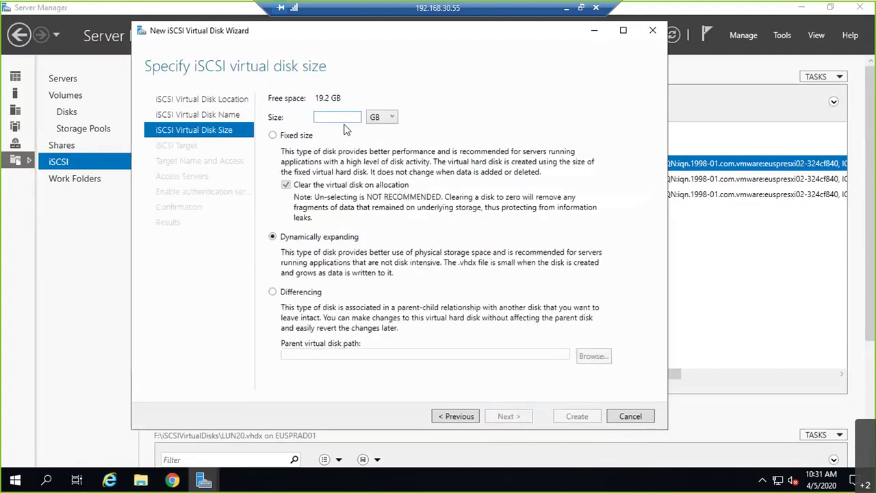
text(5)
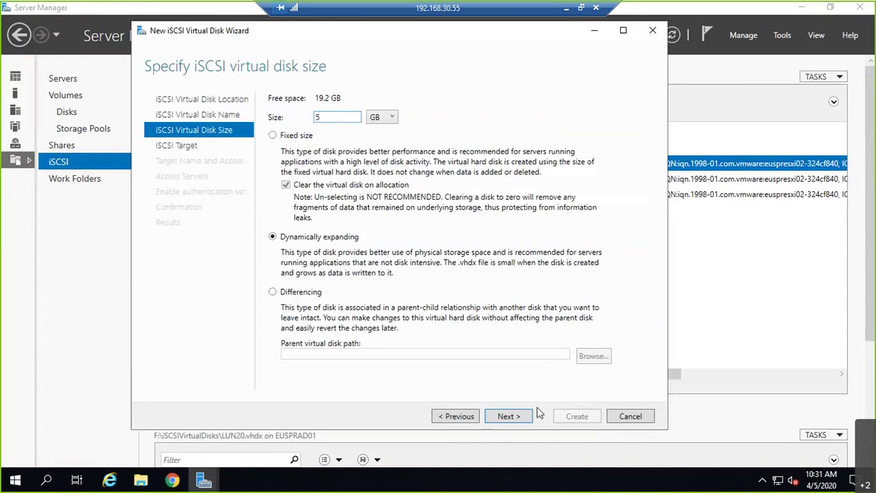
click(504, 416)
click(520, 416)
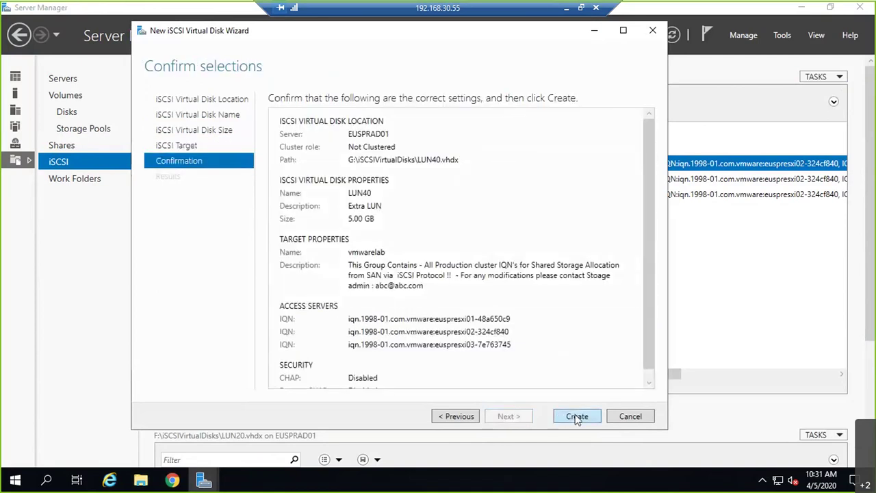
click(572, 416)
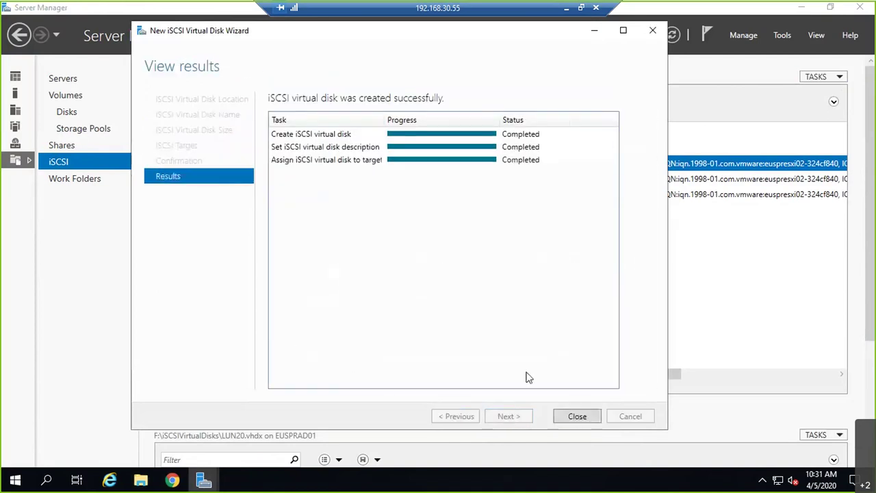
click(590, 418)
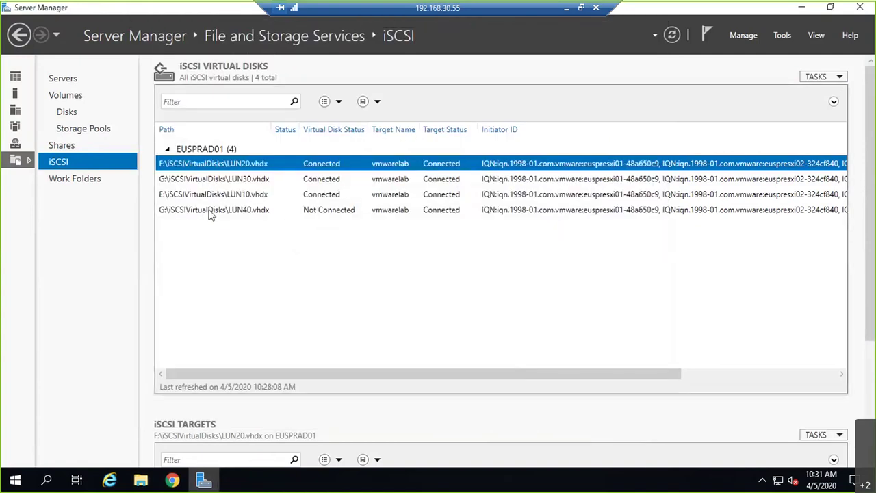
Set the LUN40 disk's LUN number to 40 in its properties
right_click(179, 212)
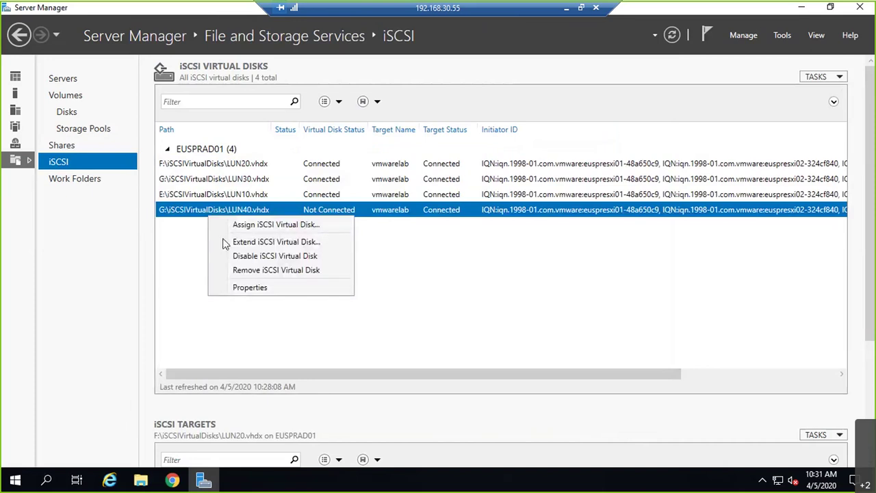
click(247, 288)
double_click(161, 293)
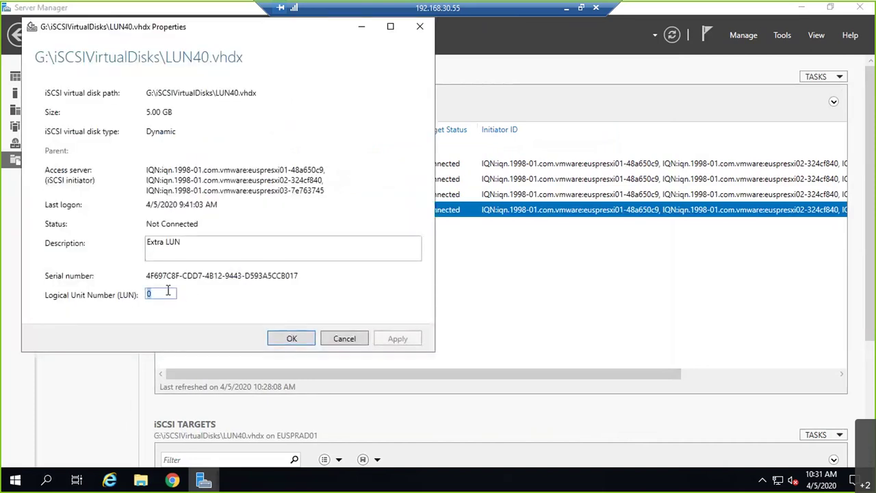
text(40)
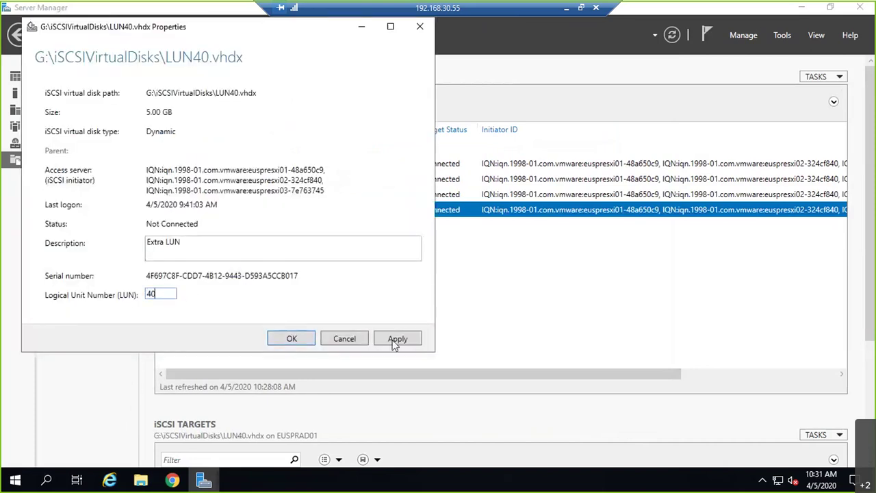
click(396, 338)
click(299, 339)
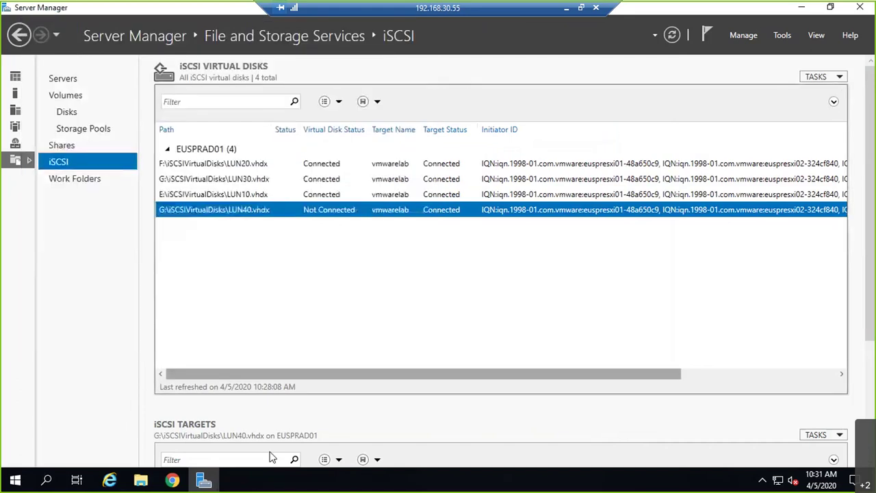
Rescan and refresh euspresxi01's storage adapters to show the 5 GB LUN 40 disk
key(alt+Tab)
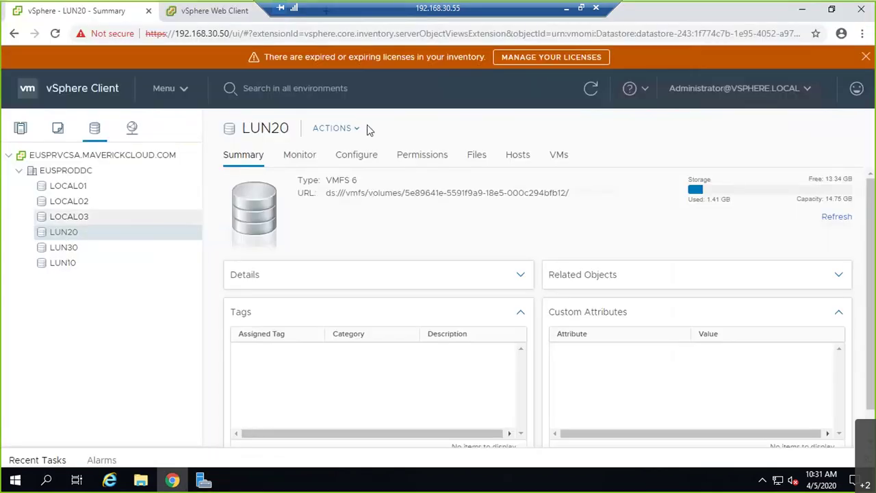
click(65, 170)
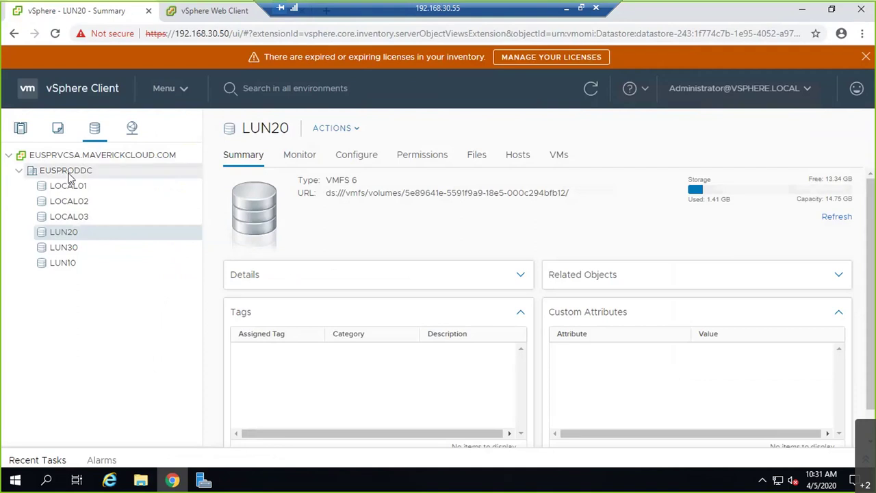
click(19, 127)
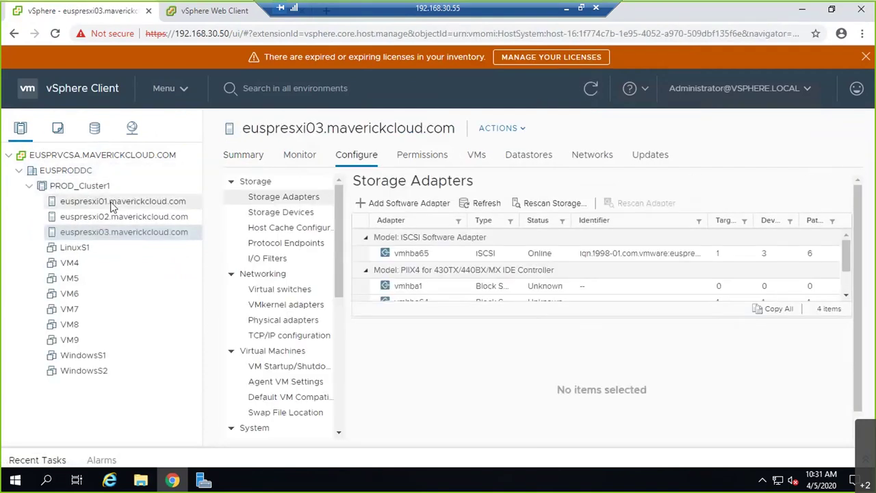
click(110, 202)
click(568, 253)
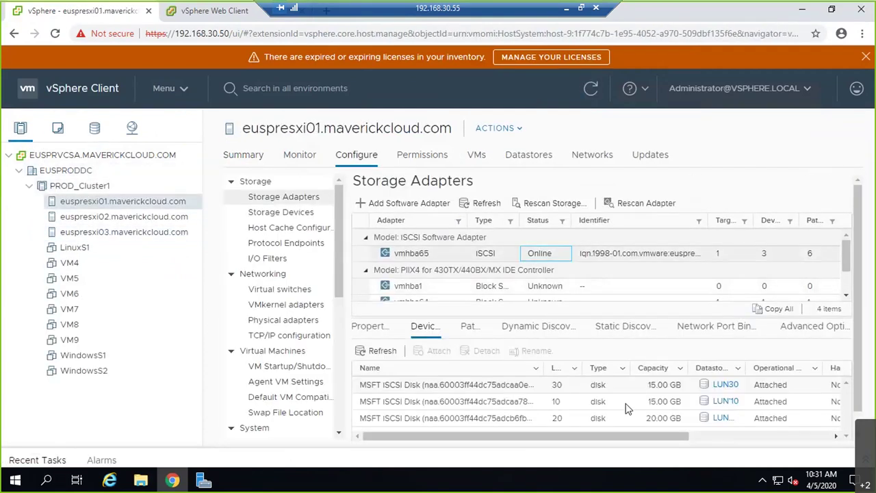
scroll(625, 404, down, 1)
click(551, 181)
click(581, 336)
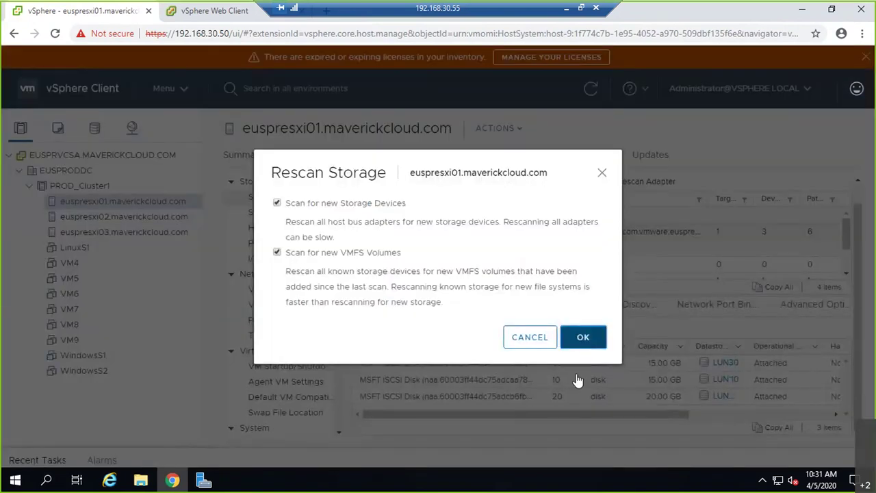
click(483, 181)
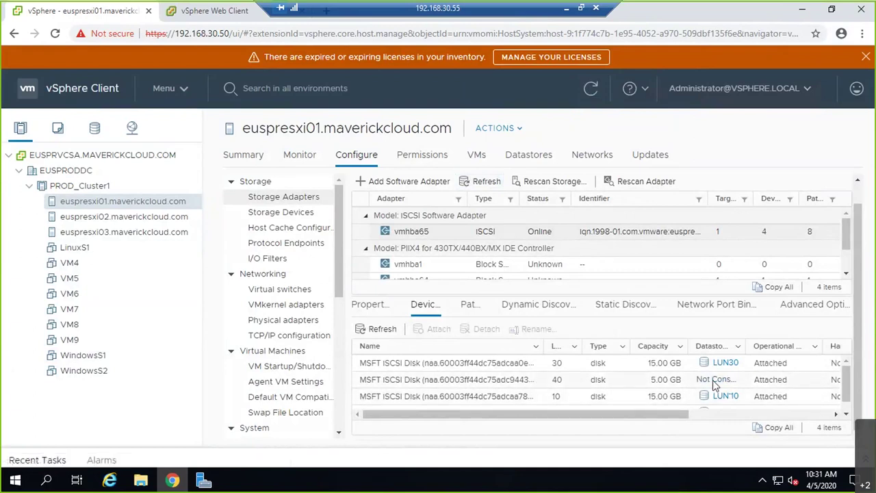
Rescan and refresh euspresxi02's storage adapters to reveal the new 5 GB disk
click(141, 218)
click(583, 254)
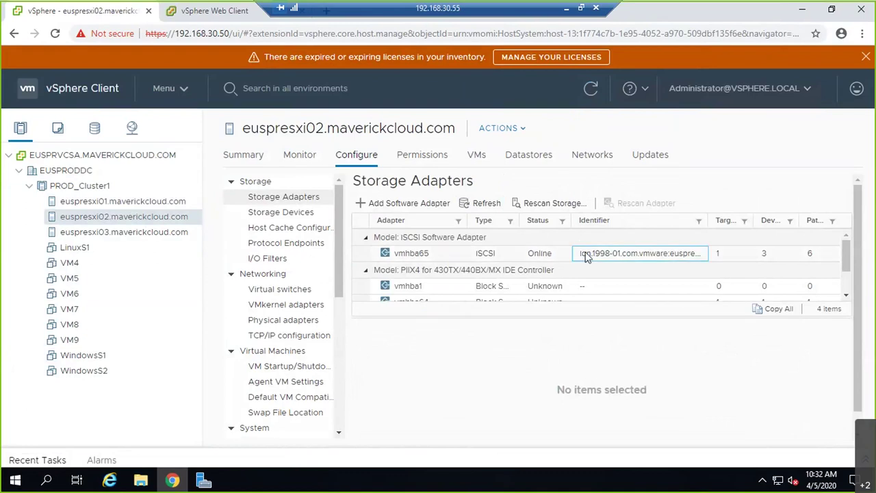
scroll(578, 400, down, 1)
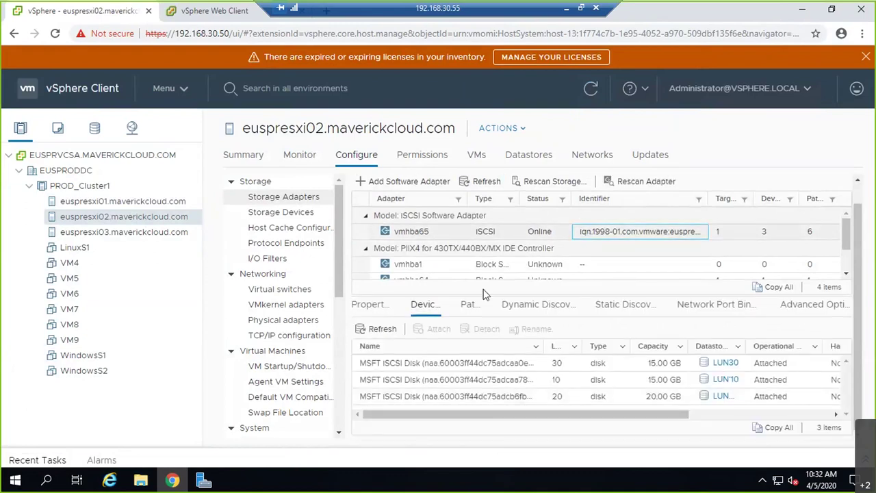
click(475, 183)
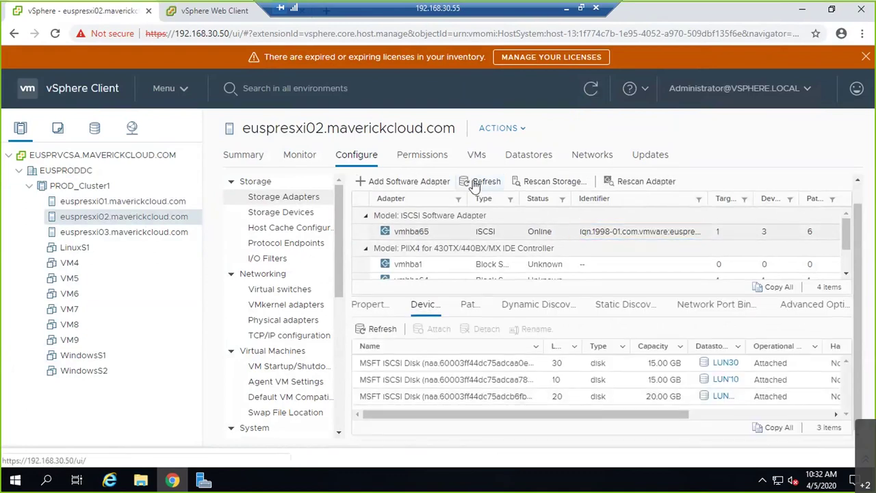
scroll(570, 387, up, 1)
scroll(572, 383, down, 1)
click(553, 180)
click(577, 347)
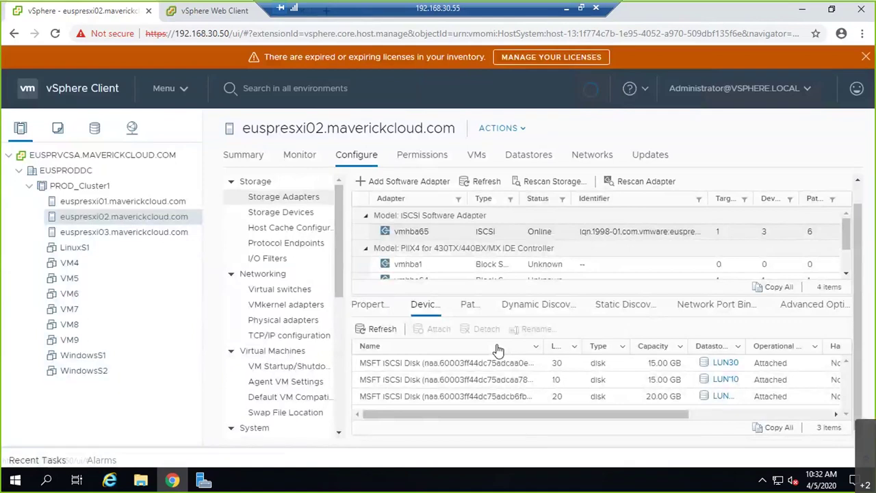
click(477, 181)
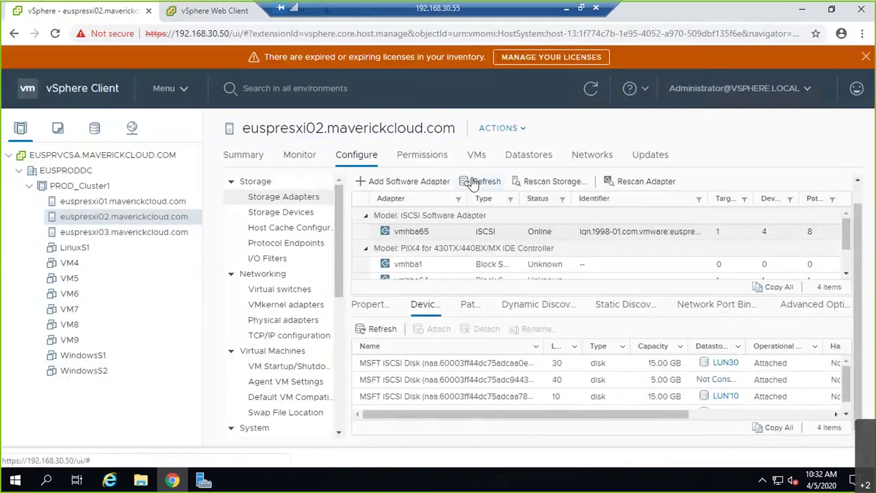
Rescan storage on euspresxi03's iSCSI adapter
click(127, 232)
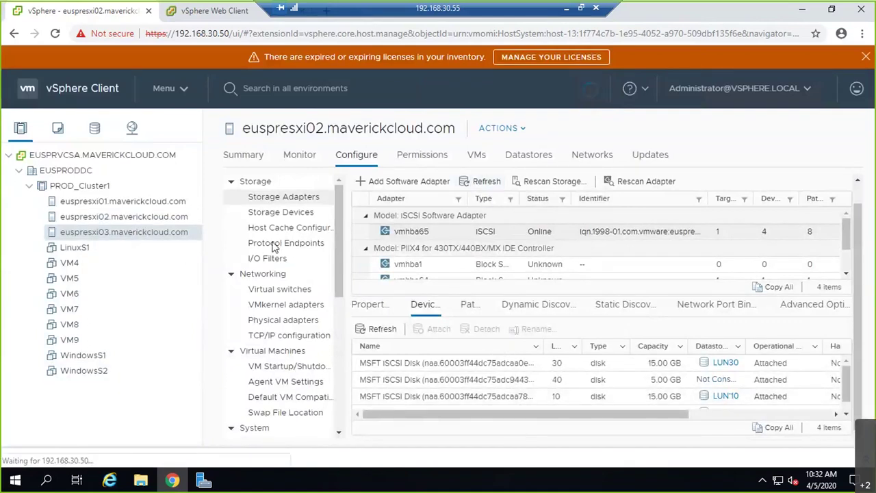
click(540, 253)
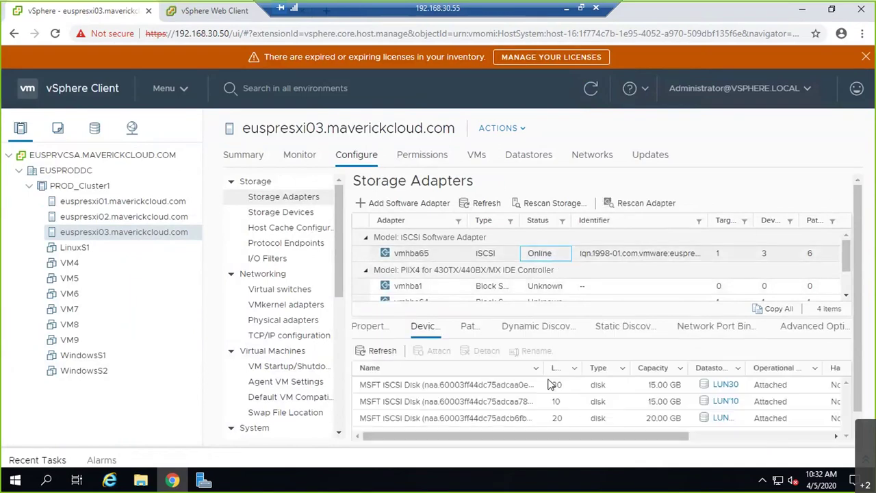
click(551, 202)
click(581, 339)
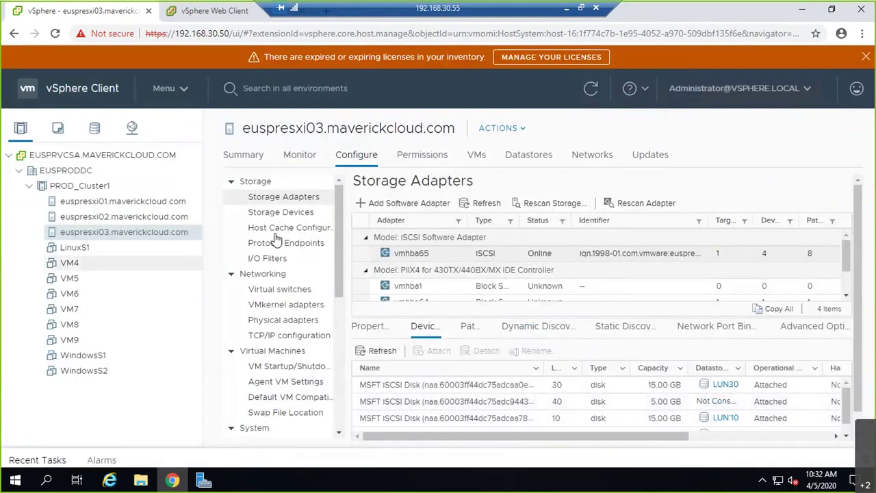
click(96, 129)
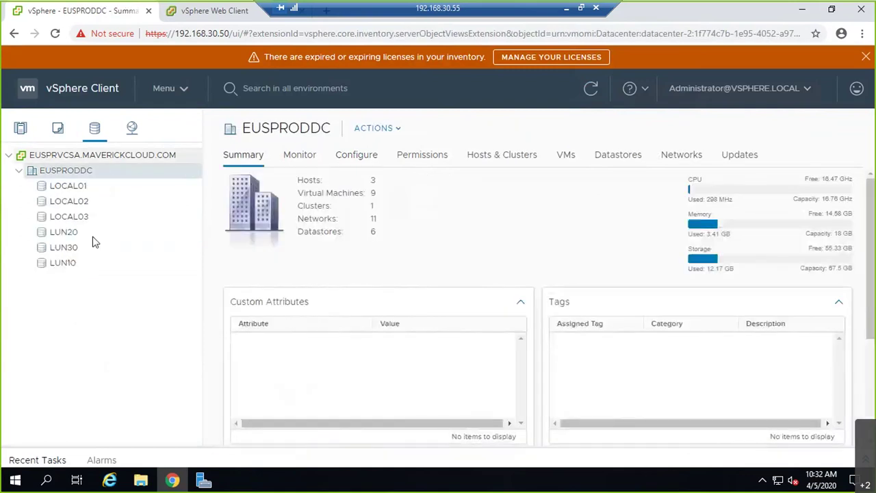
Cancel LUN10's capacity increase, then start LUN20's, listing the 20 GB LUN 20 and 5 GB LUN 40 devices
right_click(56, 263)
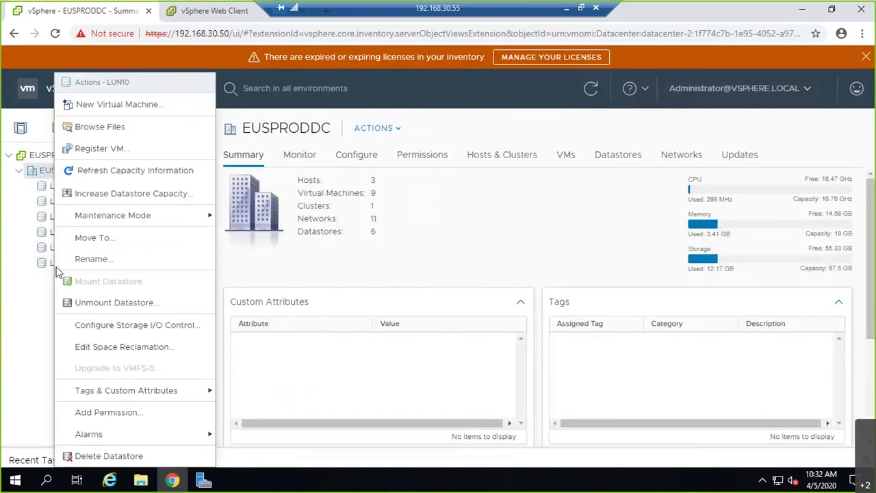
click(108, 193)
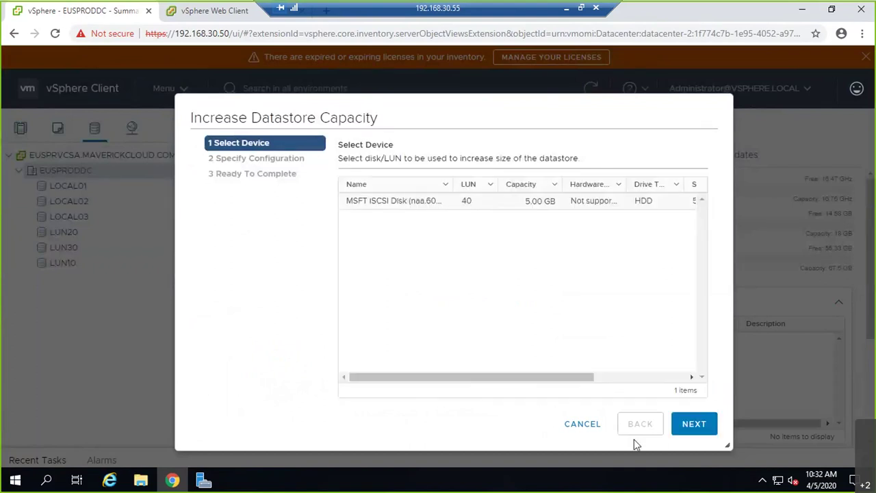
click(591, 428)
click(84, 235)
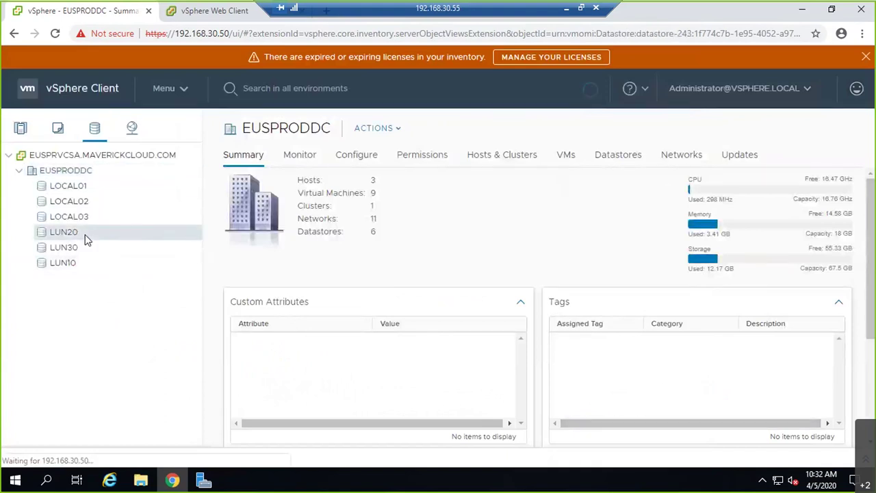
right_click(84, 235)
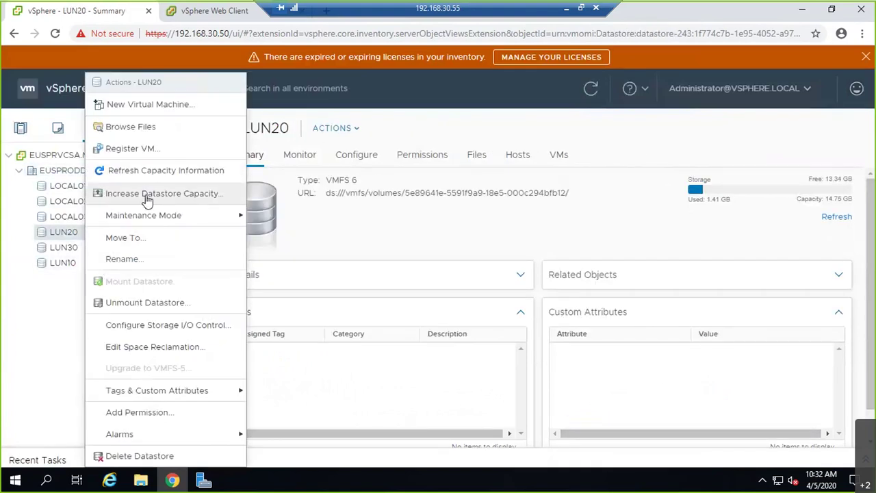
click(146, 194)
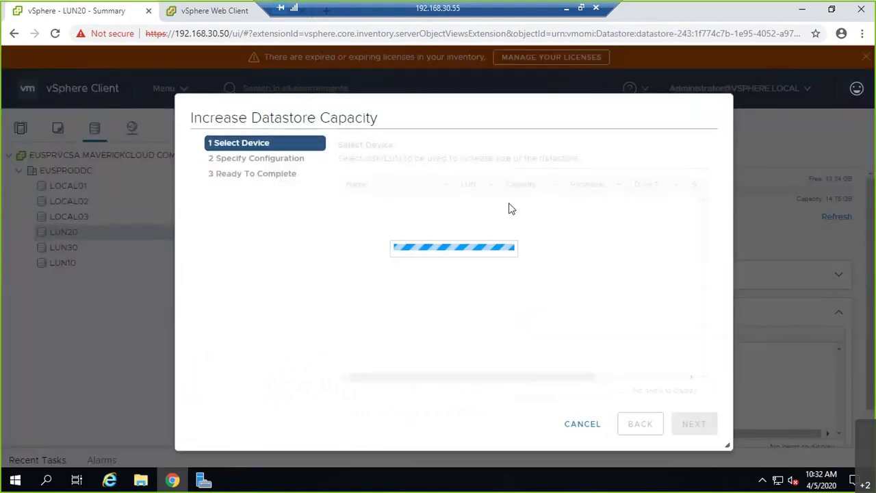
click(480, 218)
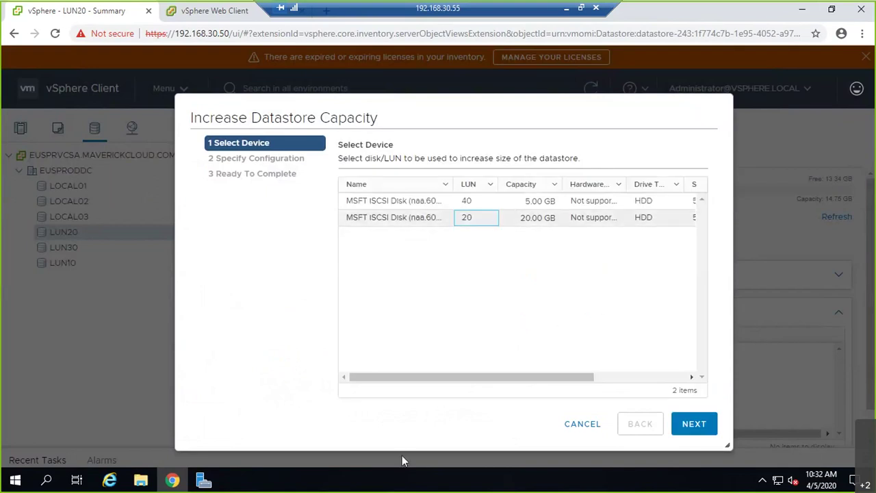
click(496, 203)
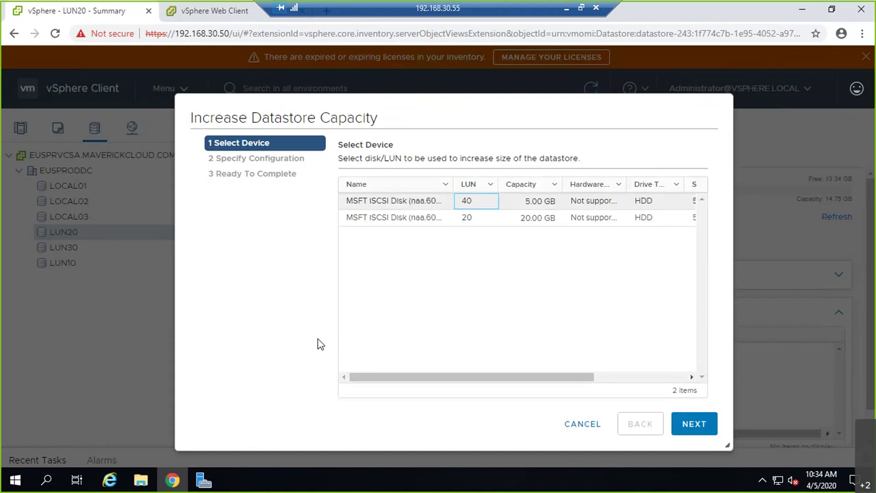
Extend LUN20 onto the 20 GB LUN 20 device, reaching 19.75 GB, then open LUN10
click(430, 225)
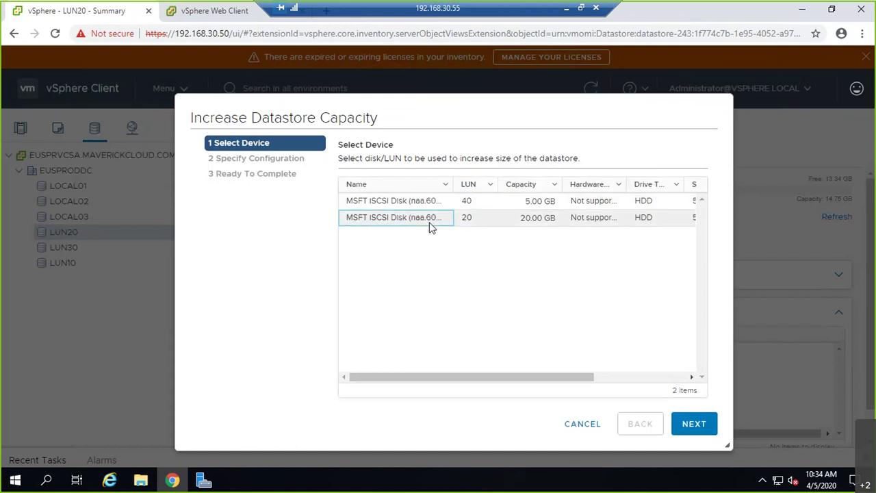
click(698, 423)
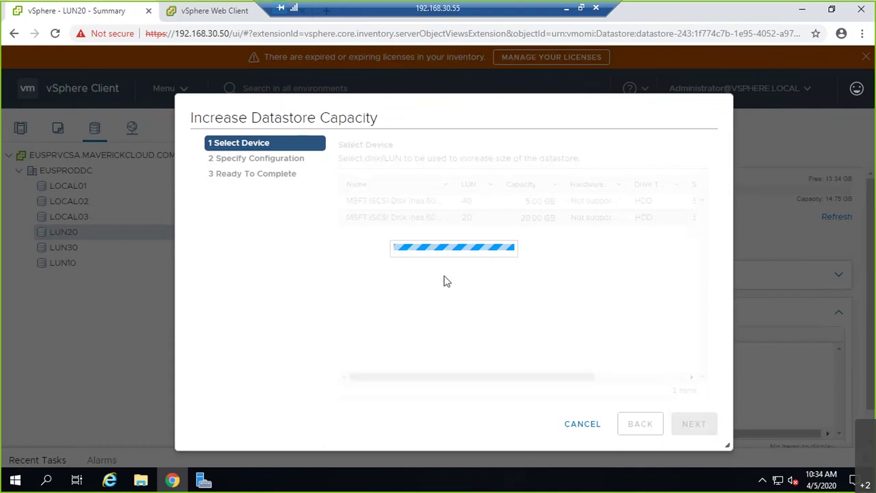
click(705, 423)
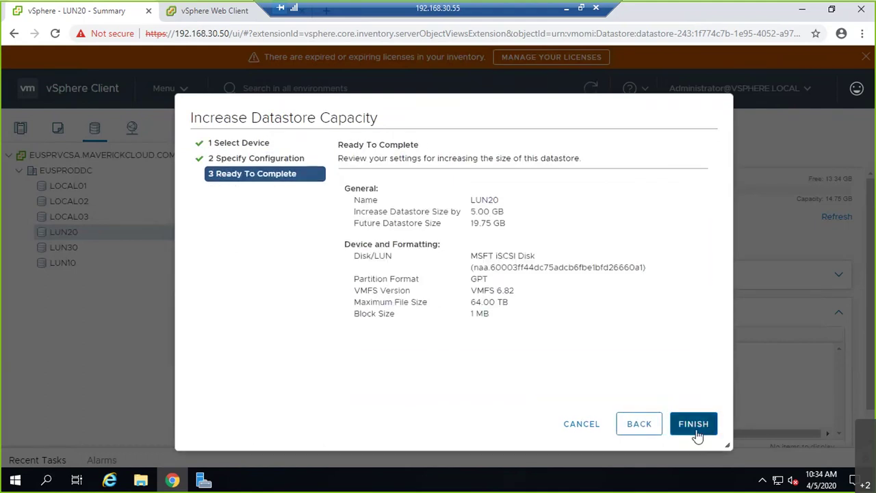
click(693, 424)
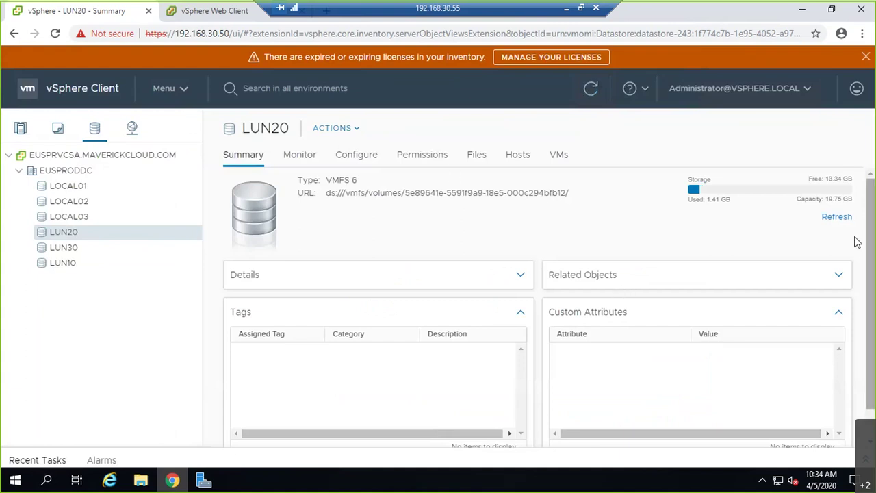
double_click(824, 198)
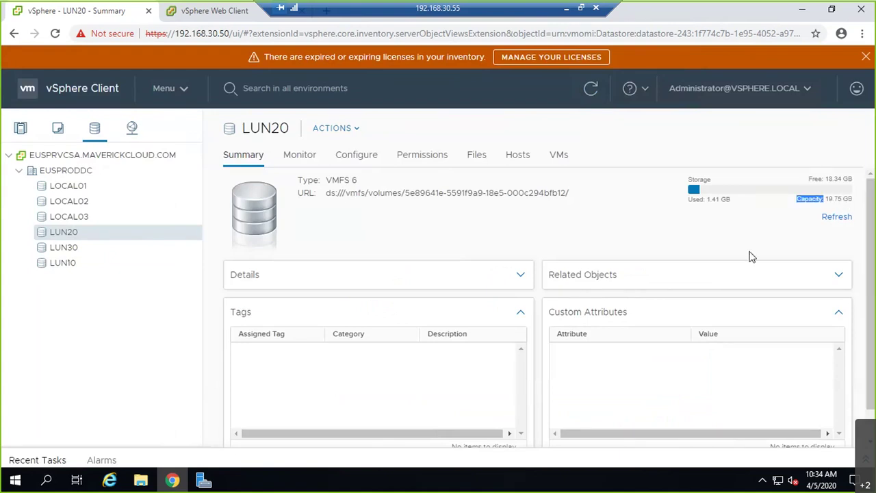
click(83, 264)
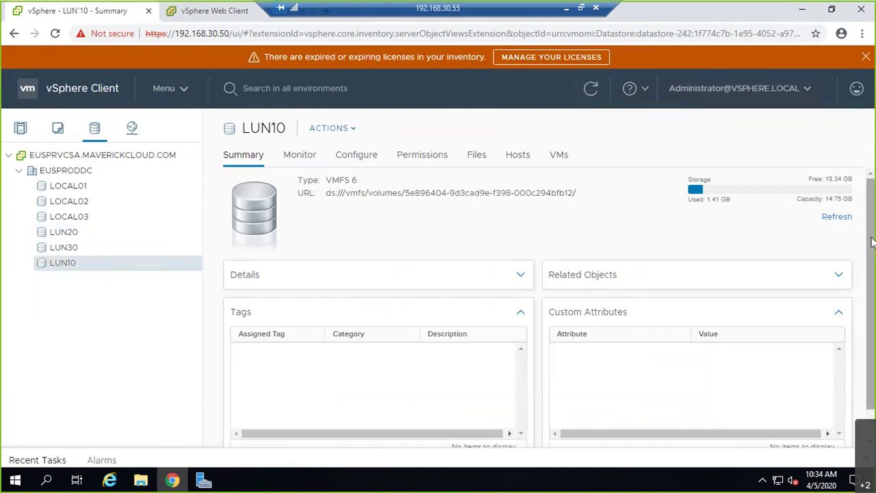
Increase LUN10's capacity by adding the 5 GB LUN 40 disk as an extent
right_click(98, 276)
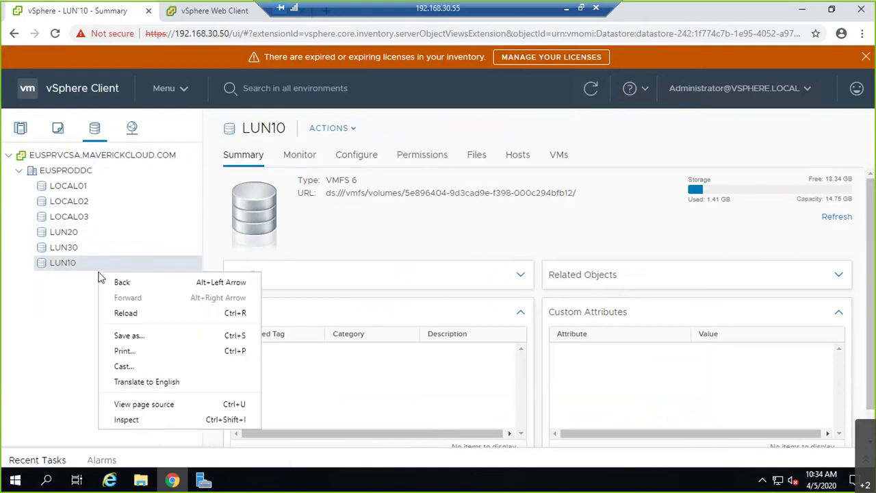
click(67, 266)
right_click(66, 267)
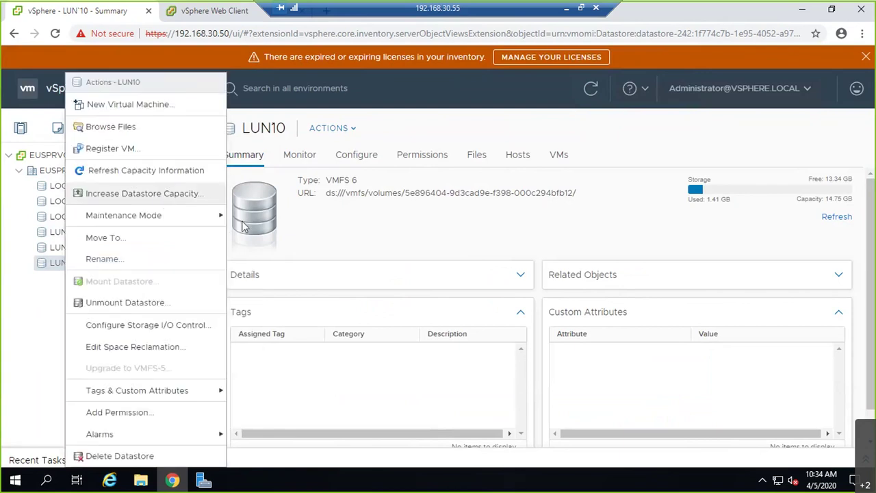
click(144, 193)
click(512, 208)
click(677, 423)
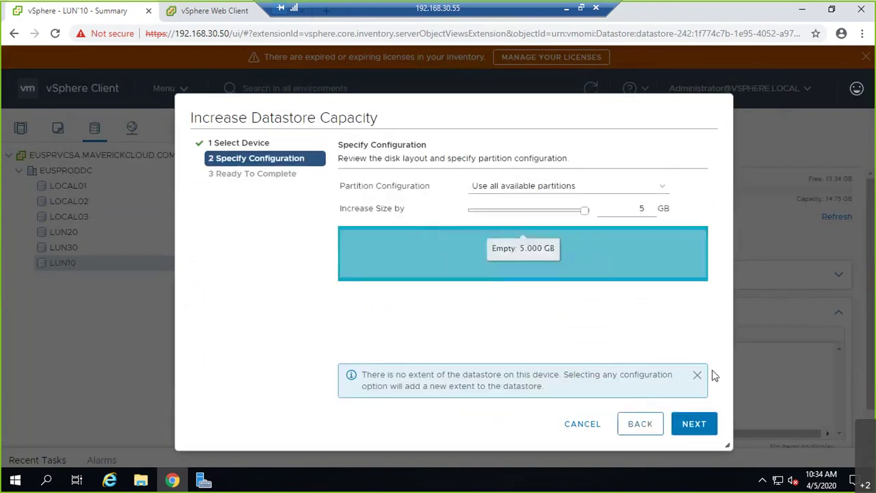
click(705, 425)
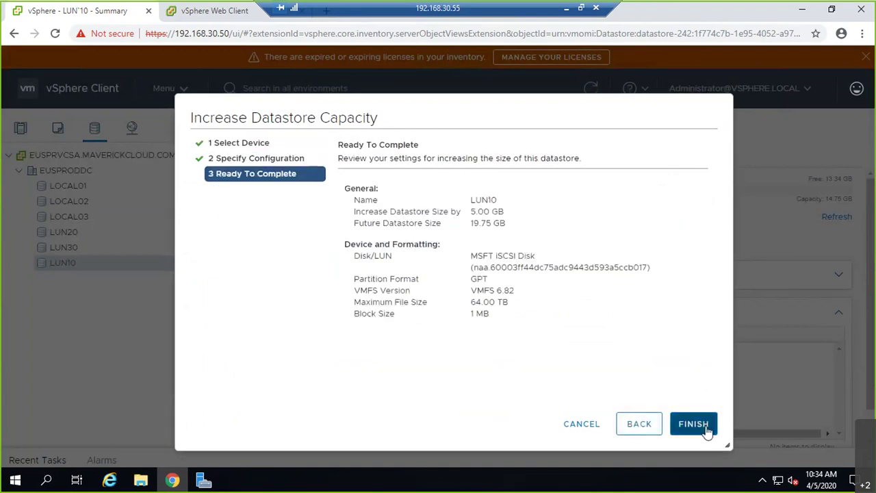
click(706, 427)
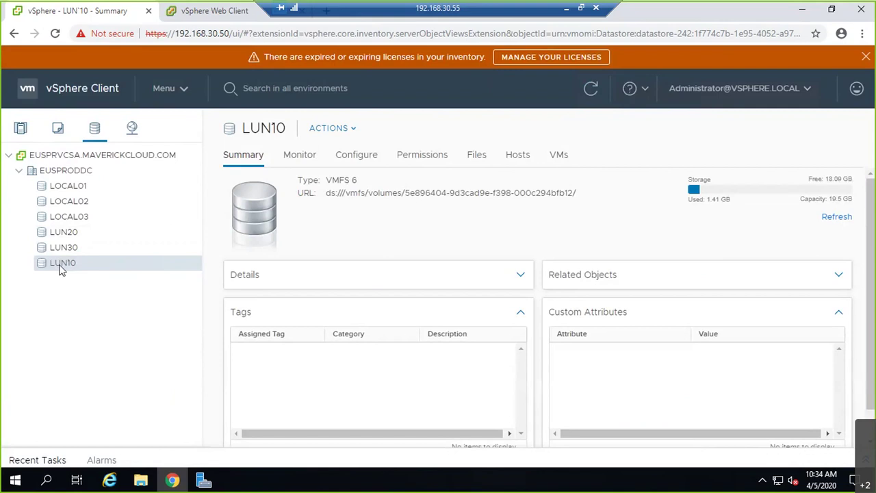
Compare LUN30 and LUN20 summaries, then confirm LUN10 now shows 19.5 GB capacity
click(72, 253)
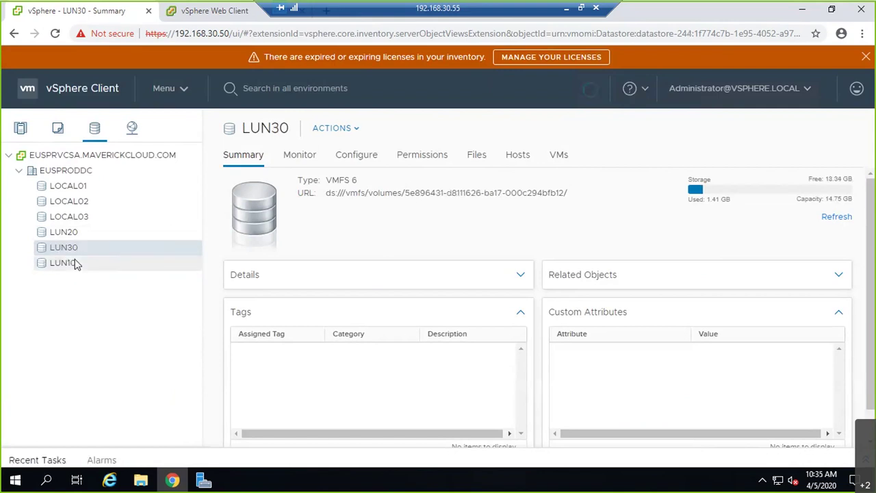
click(72, 262)
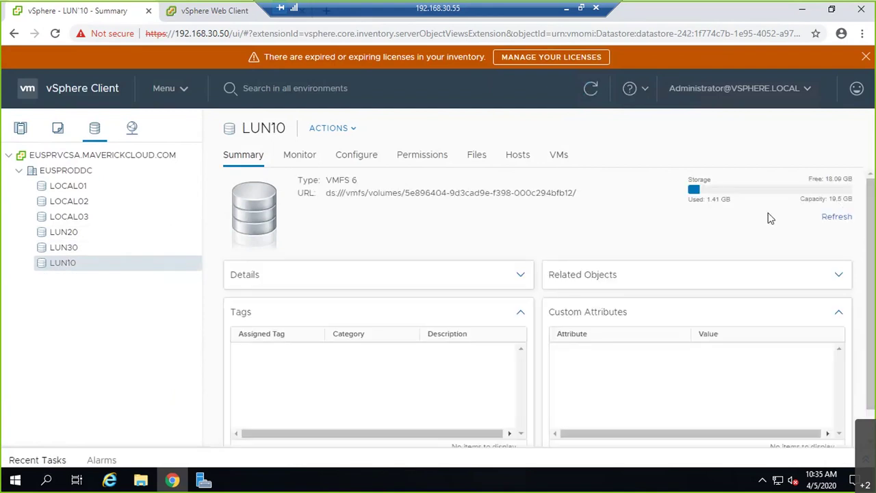
click(118, 232)
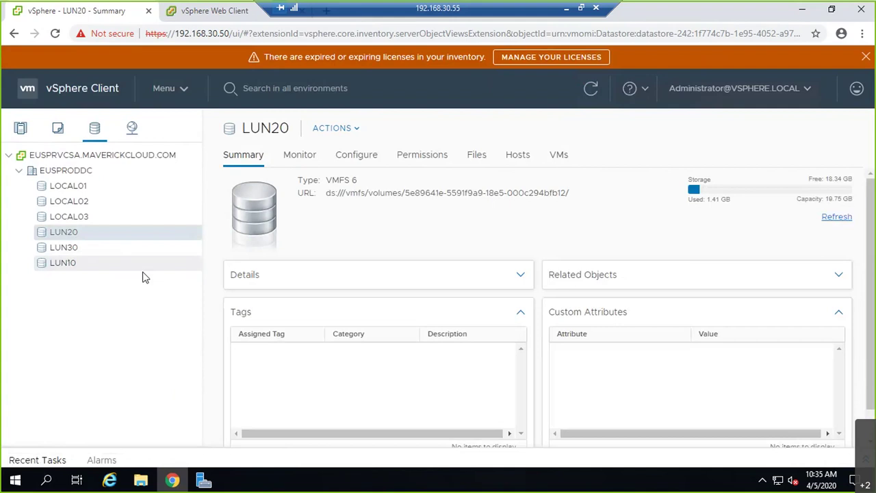
click(119, 266)
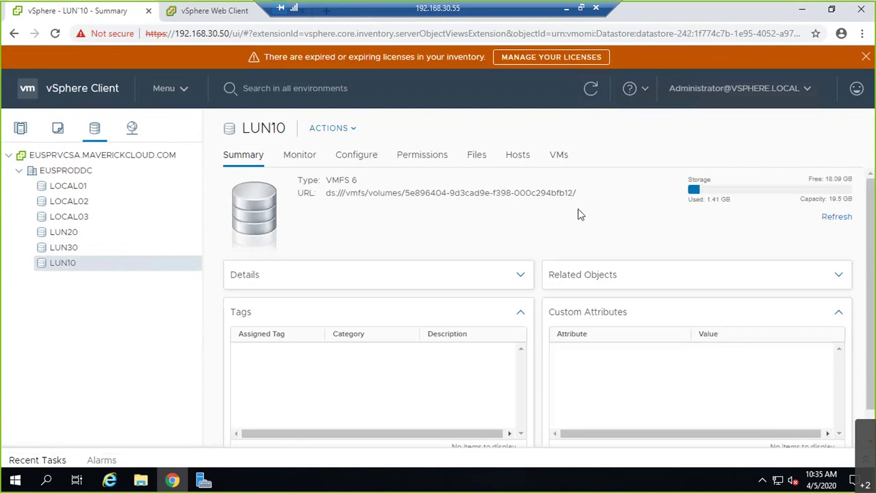
Compare the device backing extents of LUN10, LUN20's 20 GB disk, and LUN30's 15 GB disk
click(373, 158)
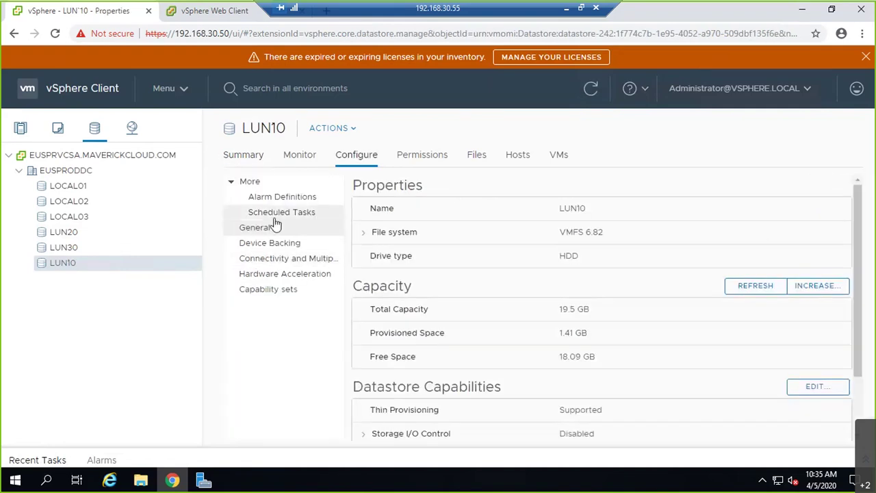
click(293, 248)
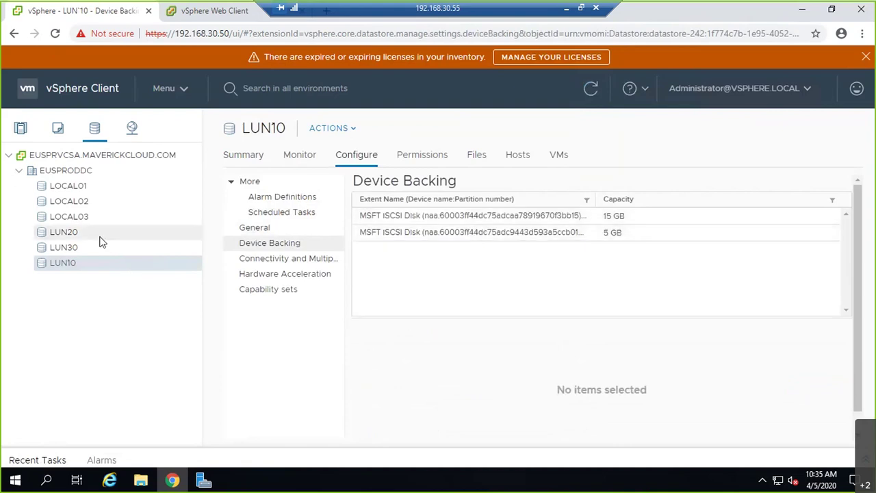
click(123, 234)
click(435, 214)
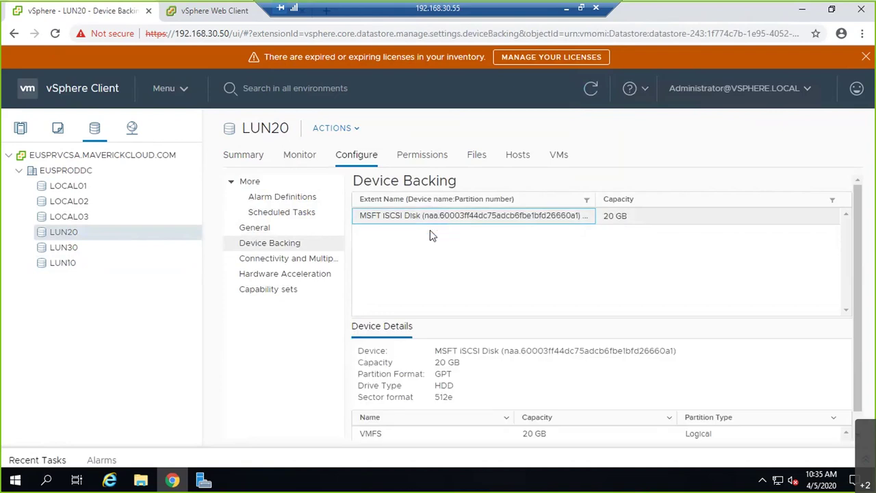
scroll(750, 355, down, 1)
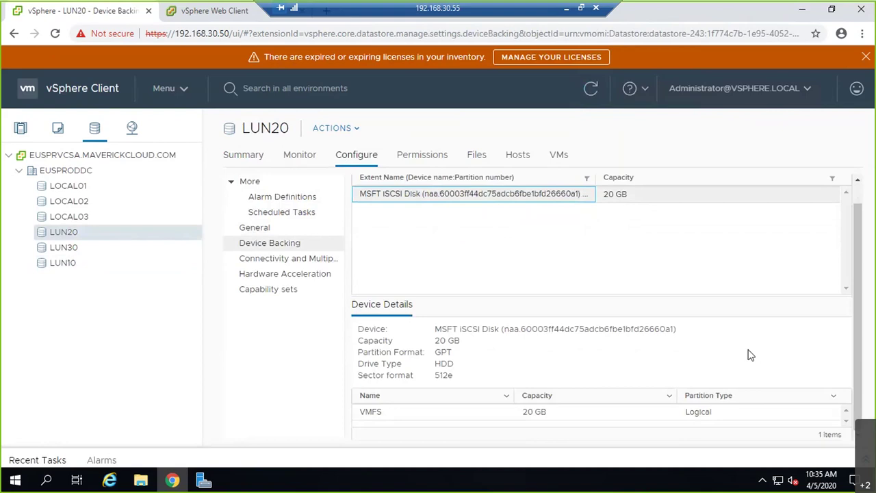
click(88, 251)
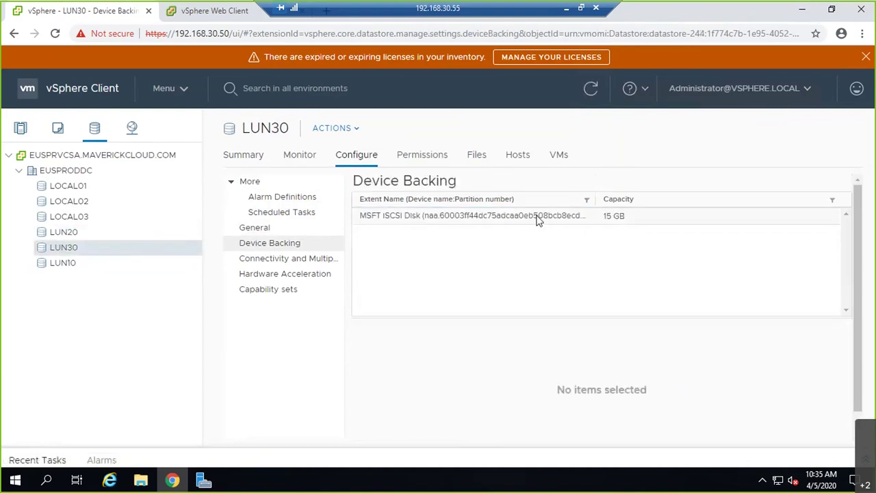
Review LUN30's host connectivity and mount paths, hardware acceleration, and capability sets
click(301, 260)
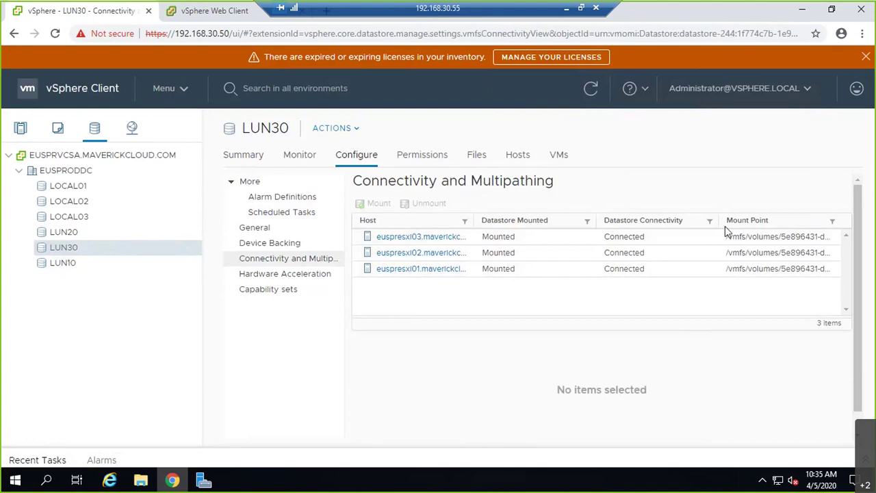
drag(719, 220, 606, 219)
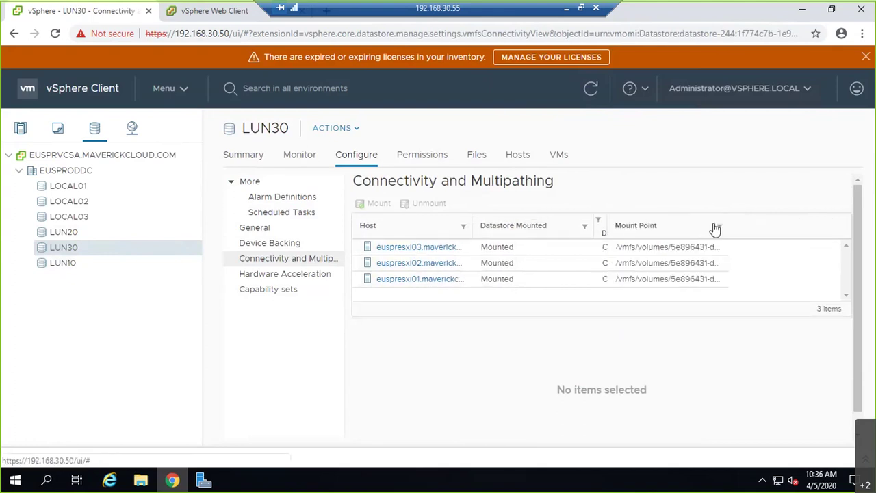
drag(728, 226, 797, 239)
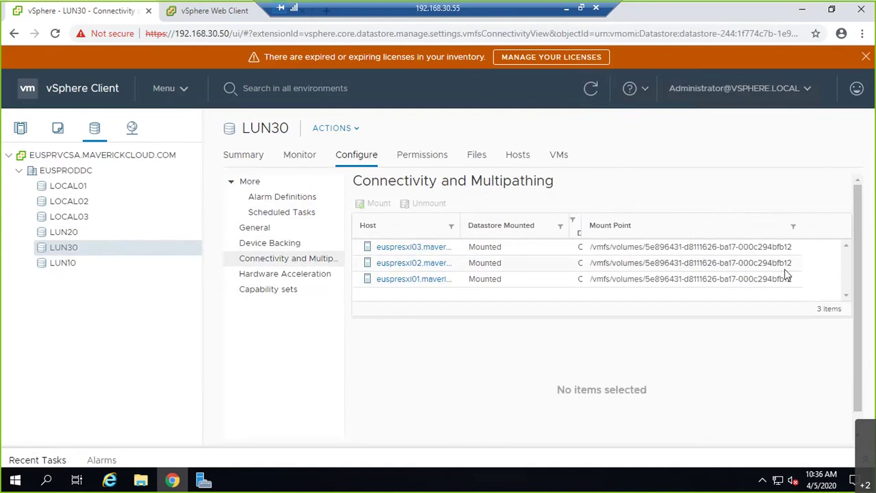
drag(581, 233, 636, 223)
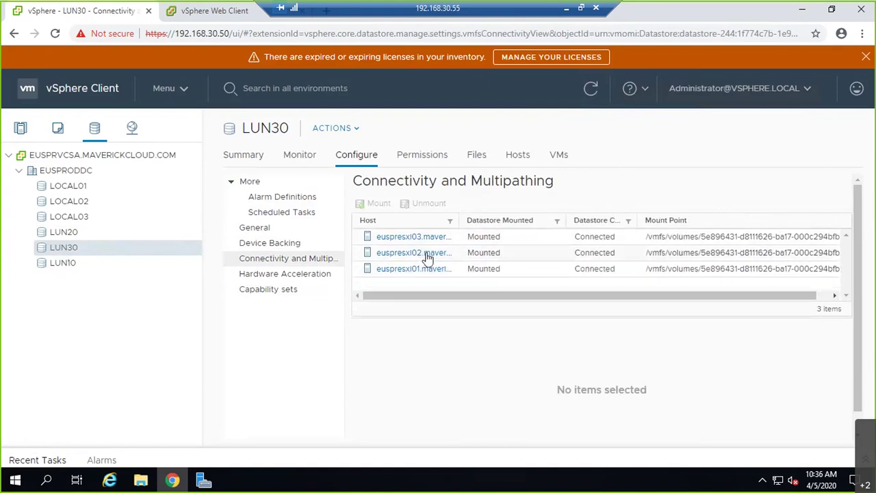
click(299, 276)
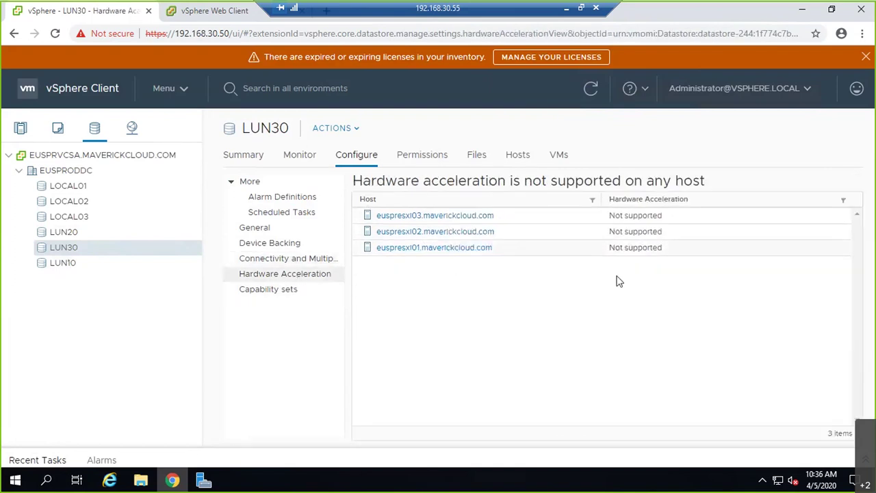
click(272, 293)
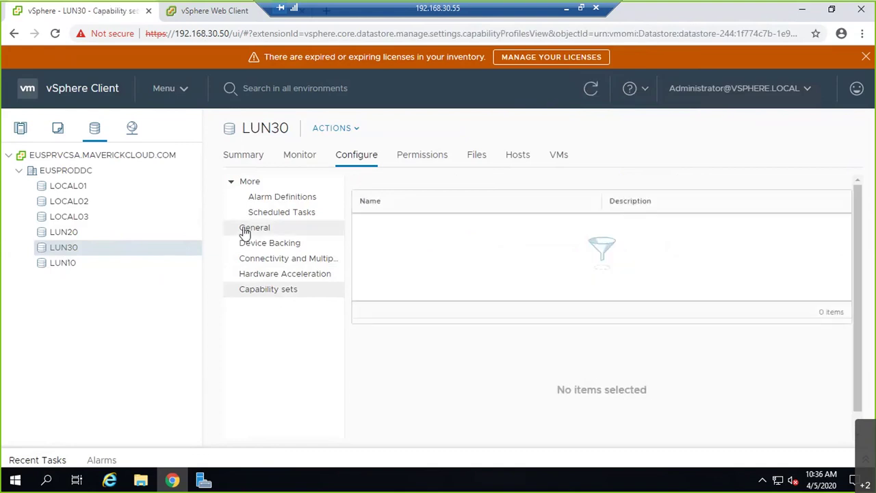
Review LUN30's general file system details: VMFS 6.82, 64 TB max file, 1 MB blocks, 14.75 GB
click(265, 228)
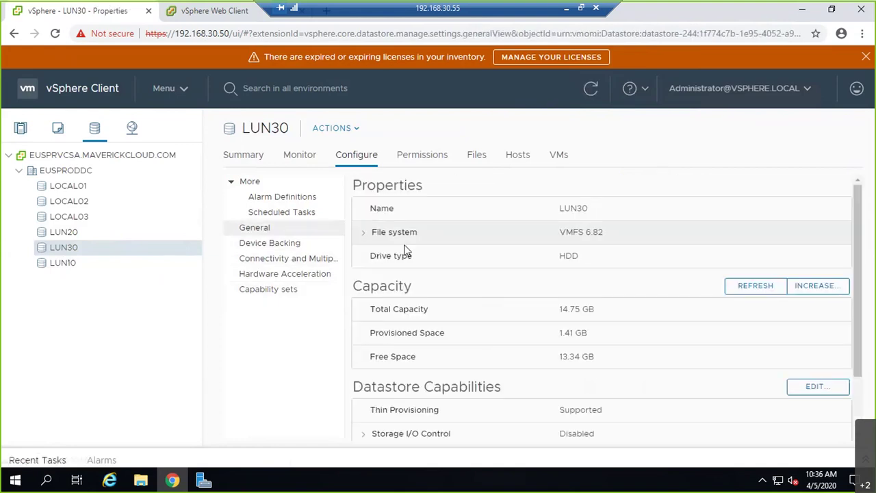
drag(590, 208, 368, 247)
click(367, 233)
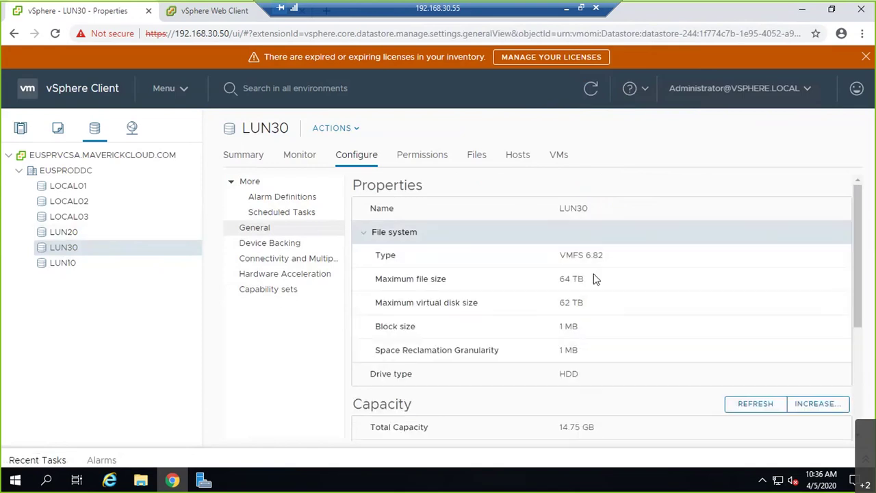
drag(598, 255, 552, 256)
drag(588, 282, 549, 281)
drag(582, 303, 559, 302)
drag(592, 333, 557, 331)
scroll(702, 386, down, 2)
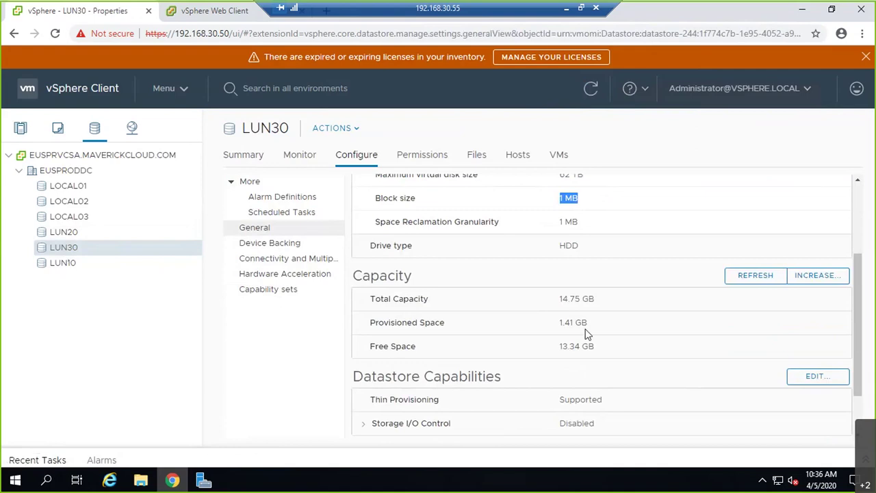
drag(600, 301, 550, 298)
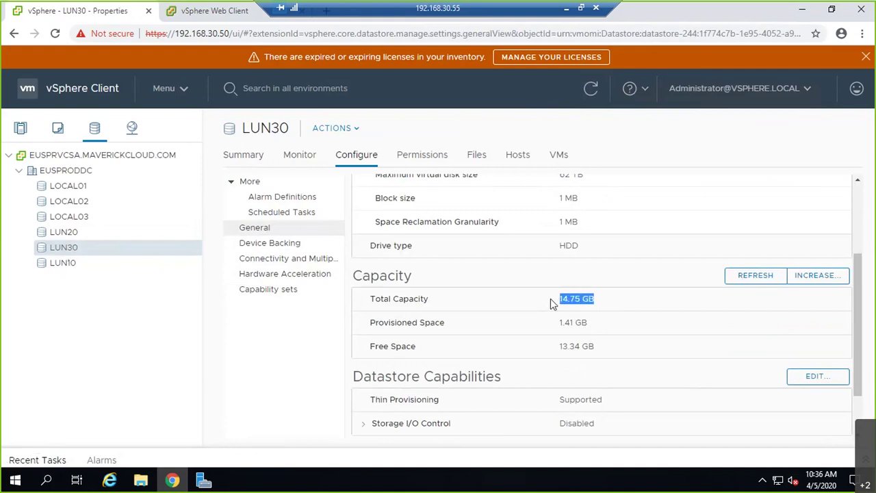
drag(612, 351, 558, 350)
scroll(561, 351, down, 1)
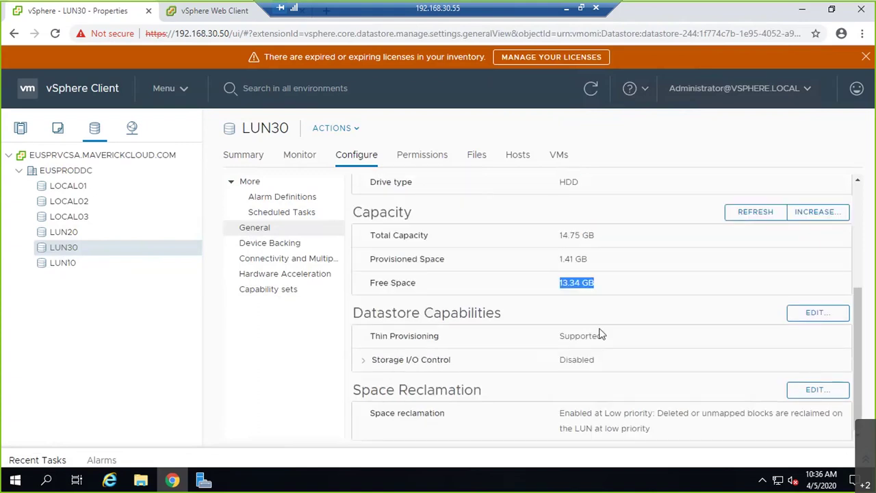
Expand Storage I/O Control details, then minimize the remote session to reveal the whiteboard
click(367, 362)
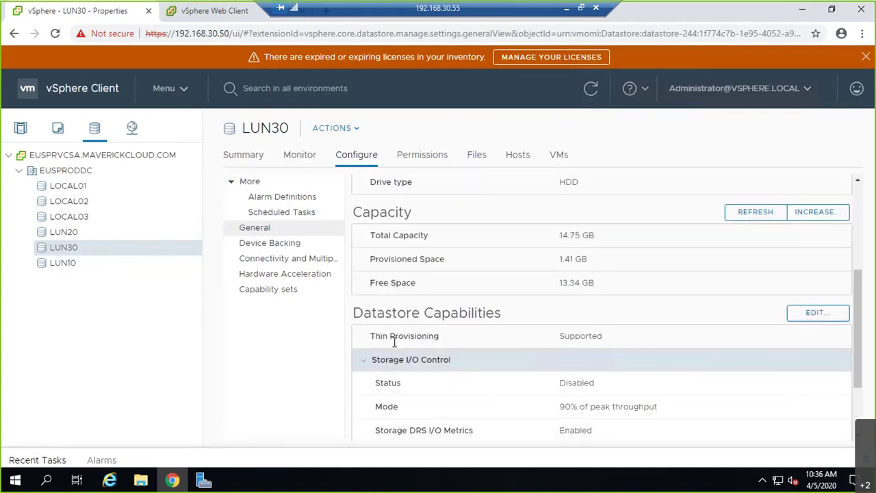
scroll(653, 341, down, 1)
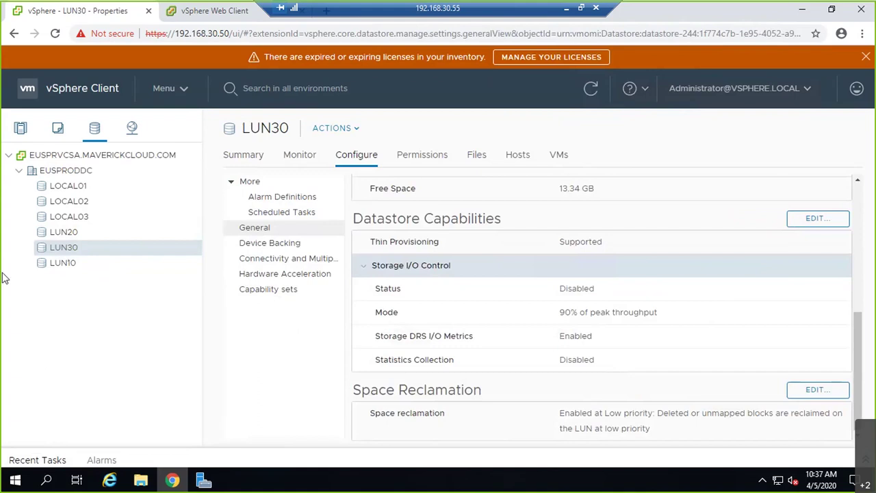
click(567, 10)
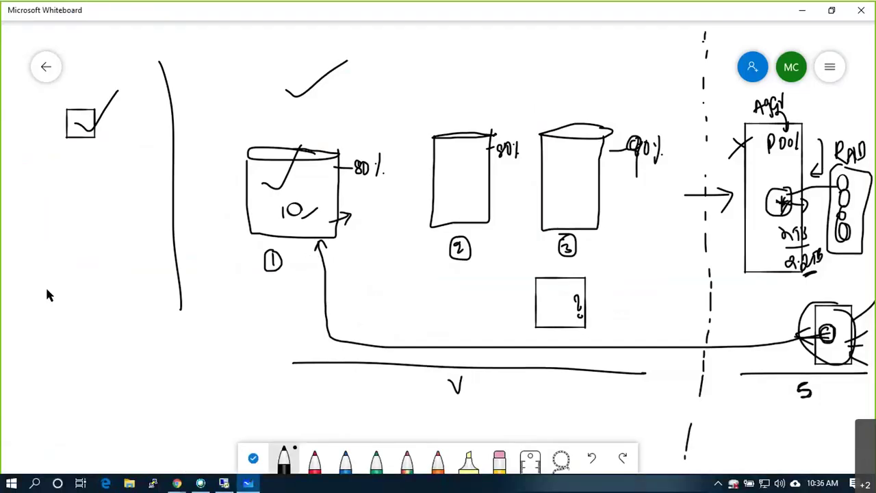
Add a sticky note reading Thin, Thick eager, Thick Lazy on three lines
key(super)
key(super)
click(51, 253)
click(76, 228)
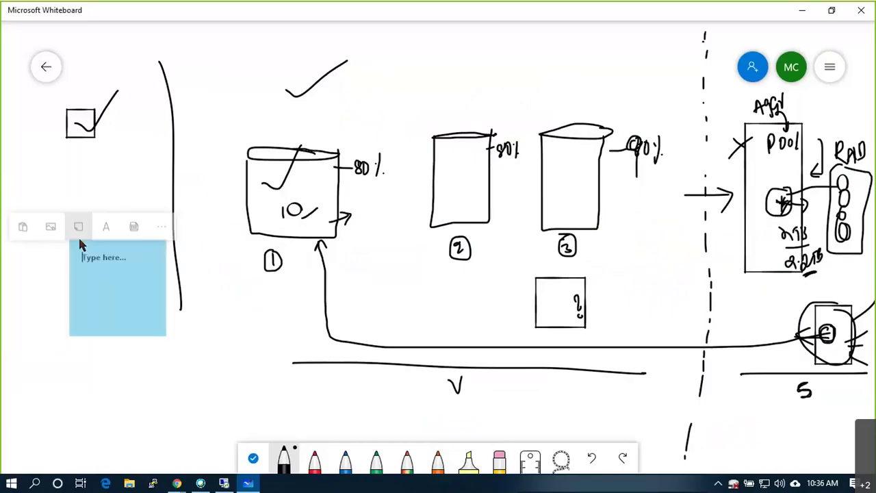
text(Thin)
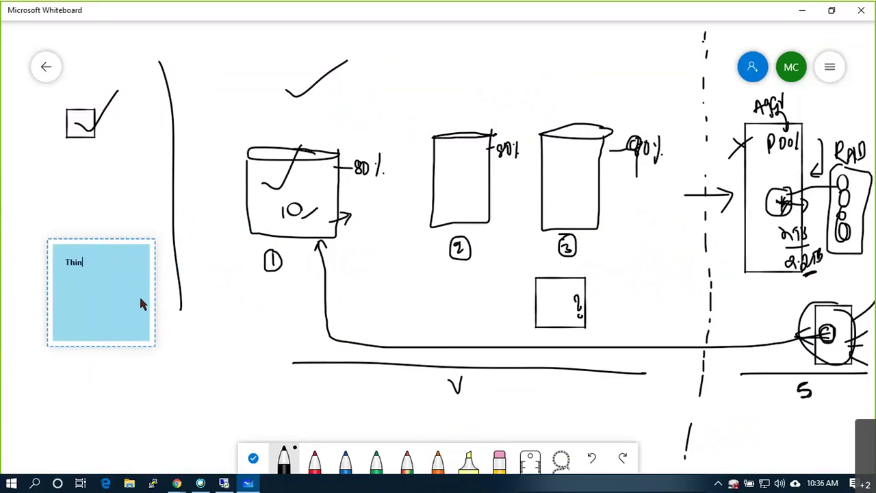
key(Return)
text(Thick)
key(Return)
text(Thi)
key(BackSpace)
key(BackSpace)
text(hick Lazy)
key(Up)
text(eager)
click(278, 352)
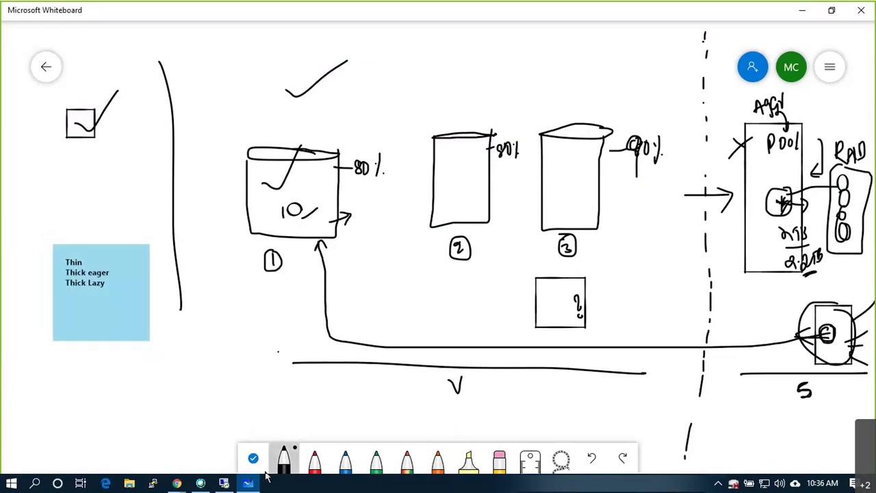
Bring up the VMware ESXi Host Client login page in the browser
click(186, 480)
mouse_move(224, 483)
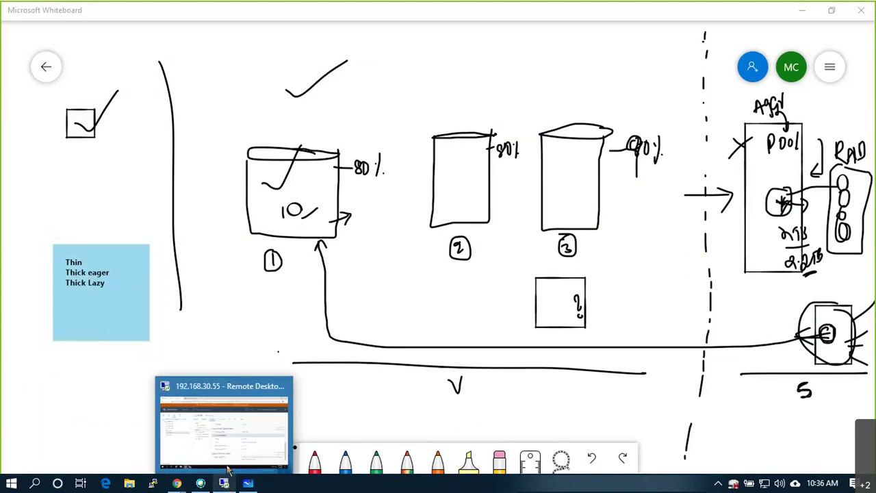
click(216, 435)
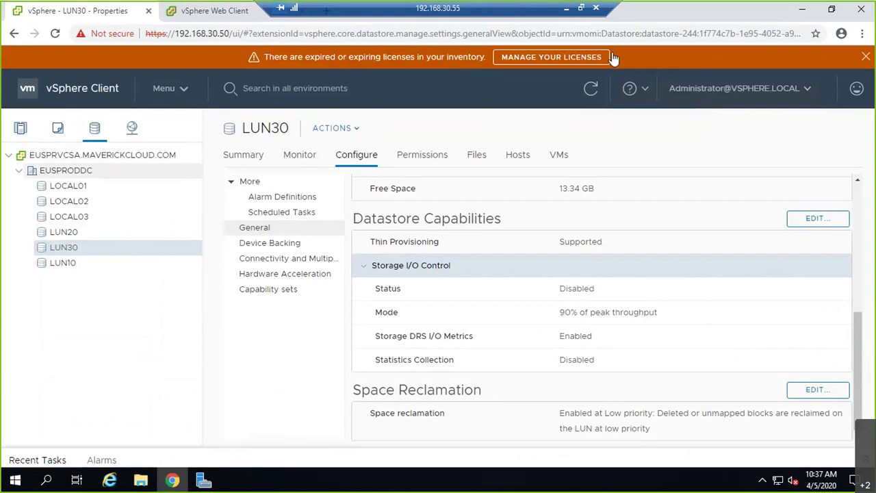
click(566, 11)
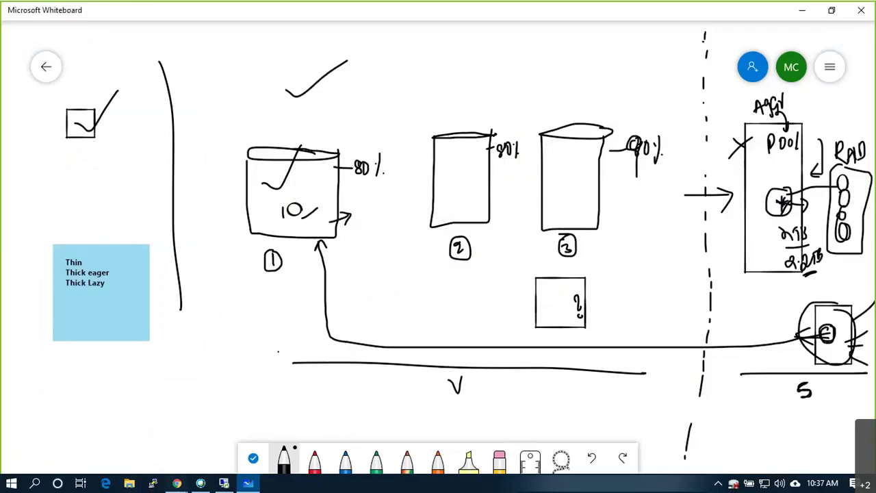
mouse_move(177, 483)
click(158, 438)
Sign in to the ESXi host as root with the account password
text(root)
key(Tab)
text(************)
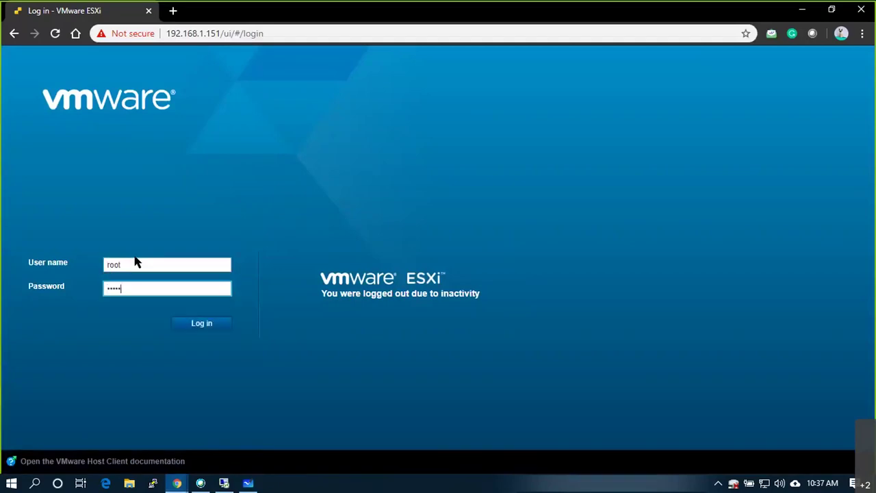
text(*)
key(BackSpace)
key(BackSpace)
key(BackSpace)
key(BackSpace)
key(BackSpace)
key(BackSpace)
key(BackSpace)
key(BackSpace)
key(BackSpace)
key(BackSpace)
key(BackSpace)
key(BackSpace)
key(BackSpace)
text(************)
key(Return)
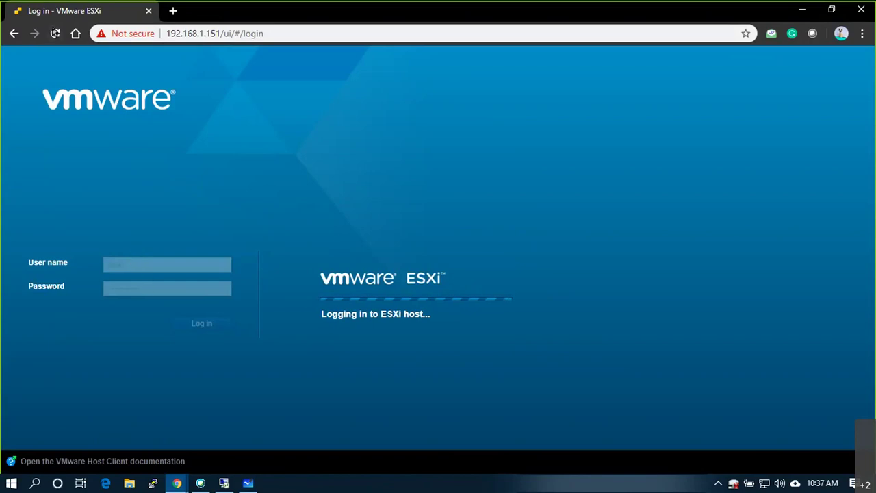
Reload the stalled page and sign in again as root to reach the ESX02.maverick summary
click(55, 33)
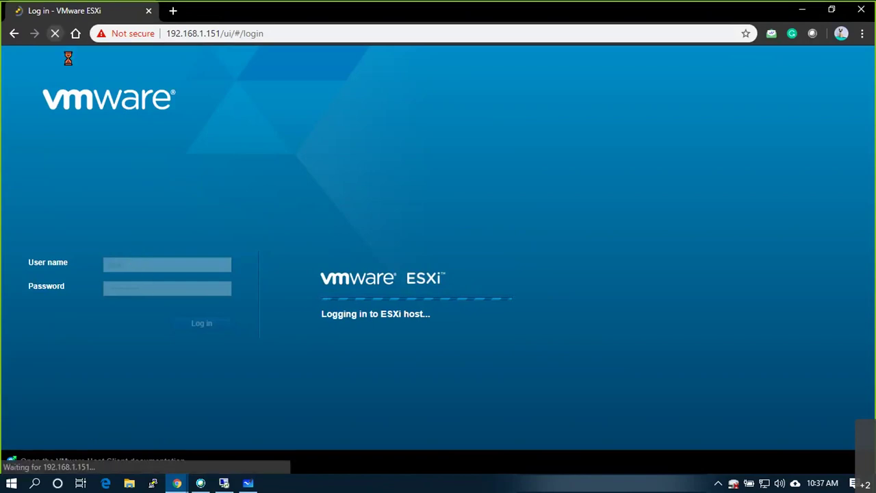
click(151, 269)
text(root)
key(Tab)
text(****)
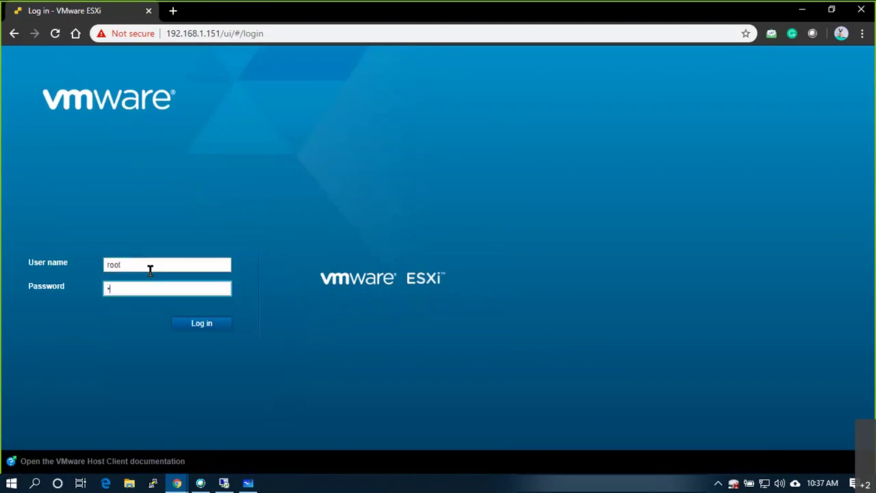
text(********)
key(Return)
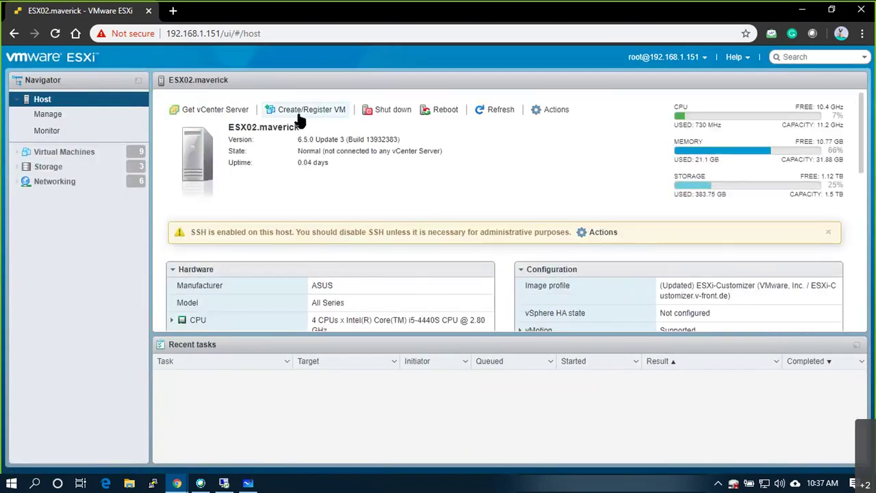
Open the new virtual machine wizard, browse its creation types, and abandon it
click(299, 120)
click(349, 190)
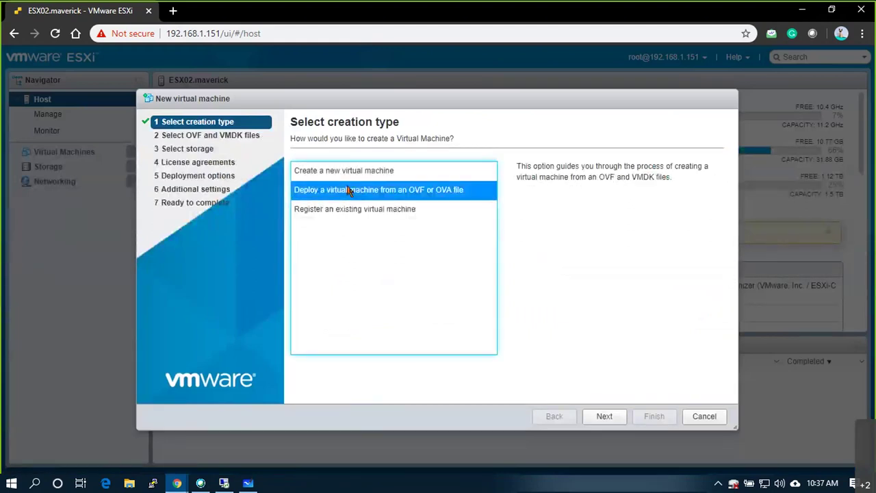
click(320, 174)
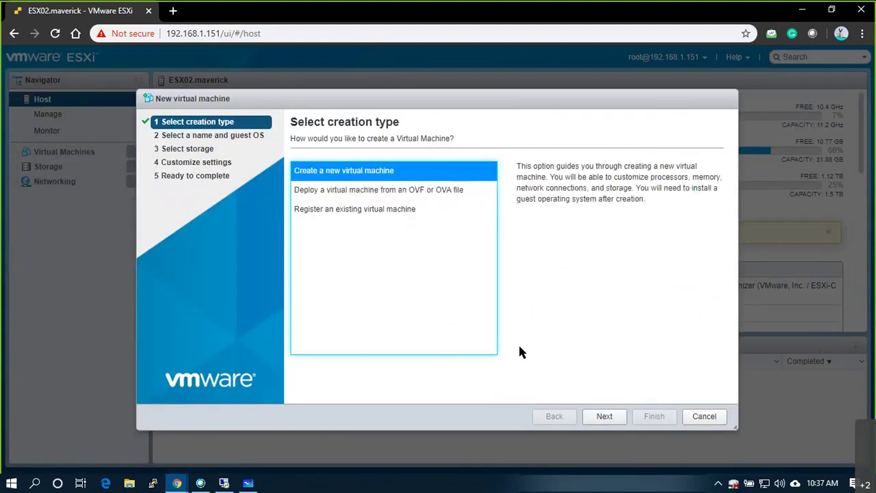
click(722, 416)
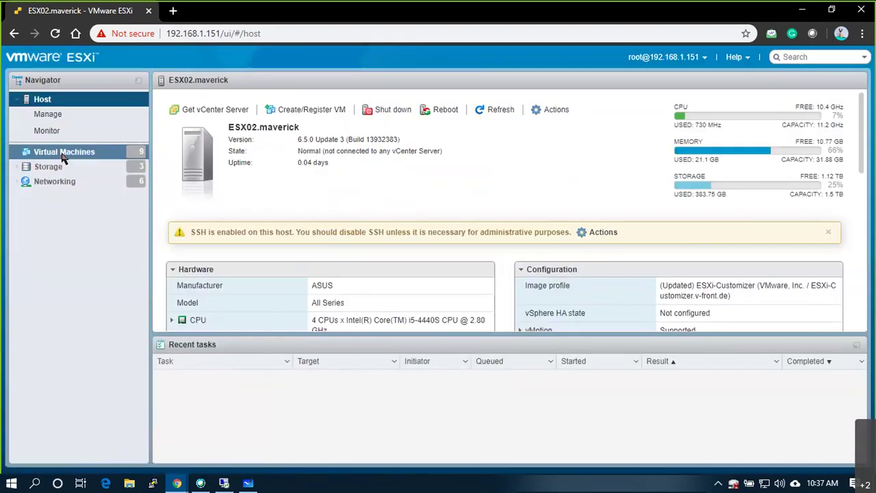
Add a new 40 GB standard hard disk to EUSPSUNIL01 and expand its provisioning settings
click(62, 154)
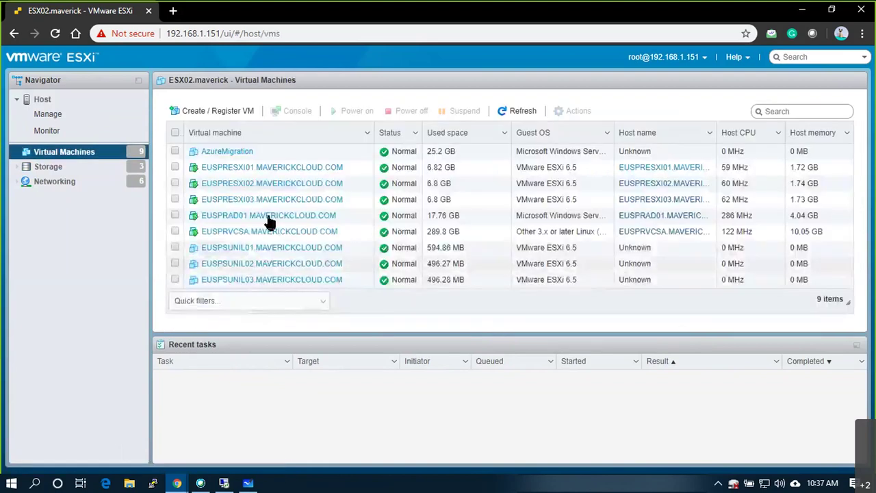
click(295, 249)
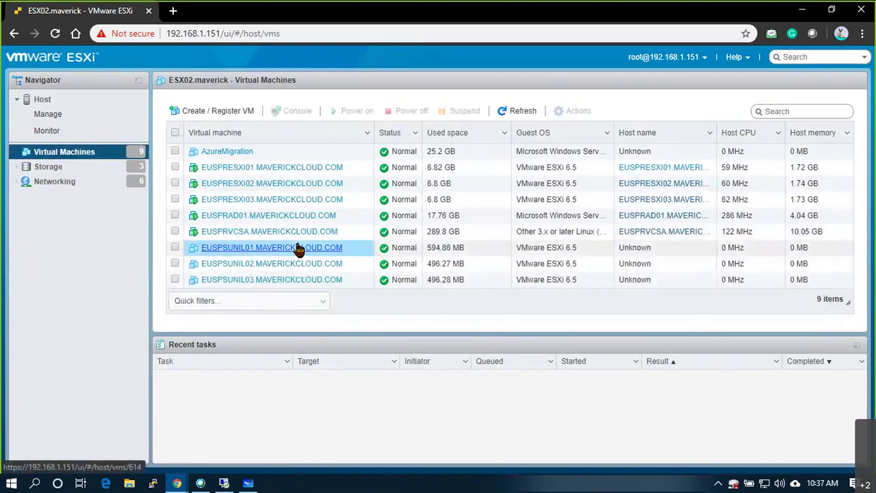
click(610, 106)
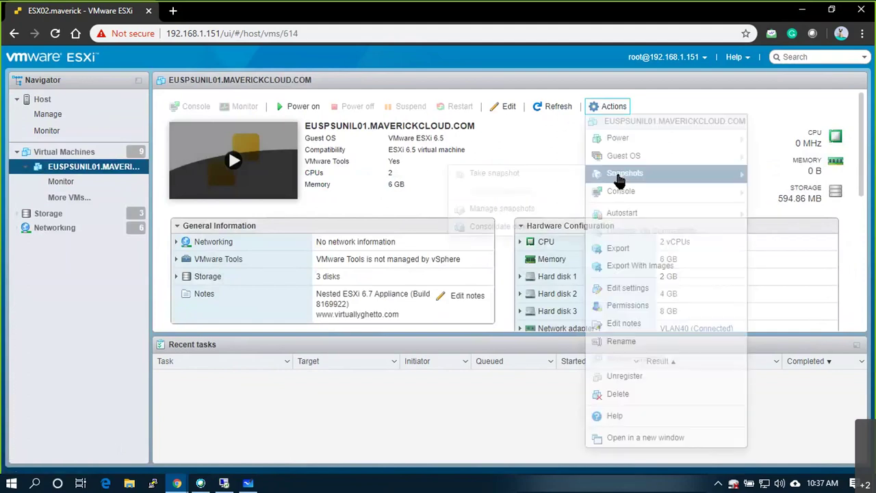
click(633, 290)
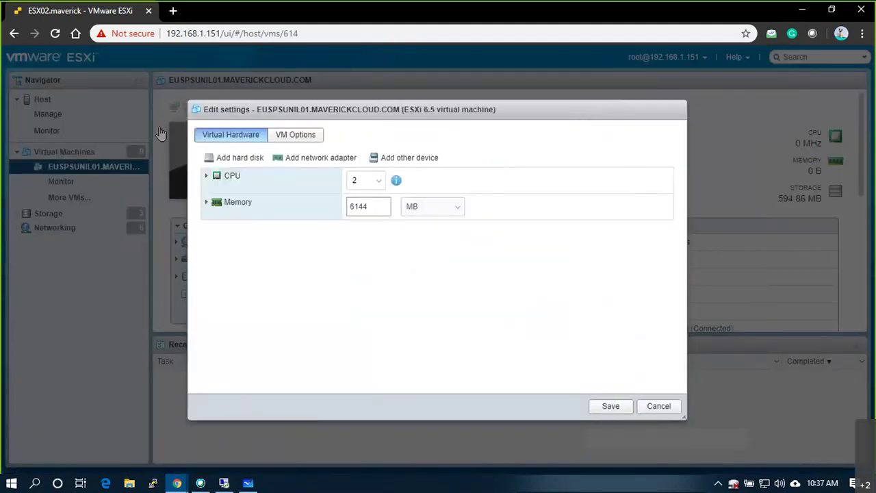
click(238, 156)
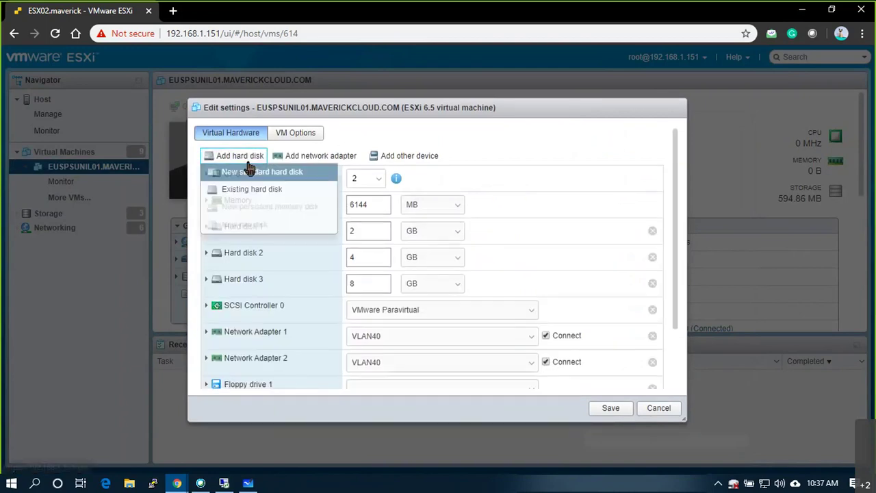
click(251, 174)
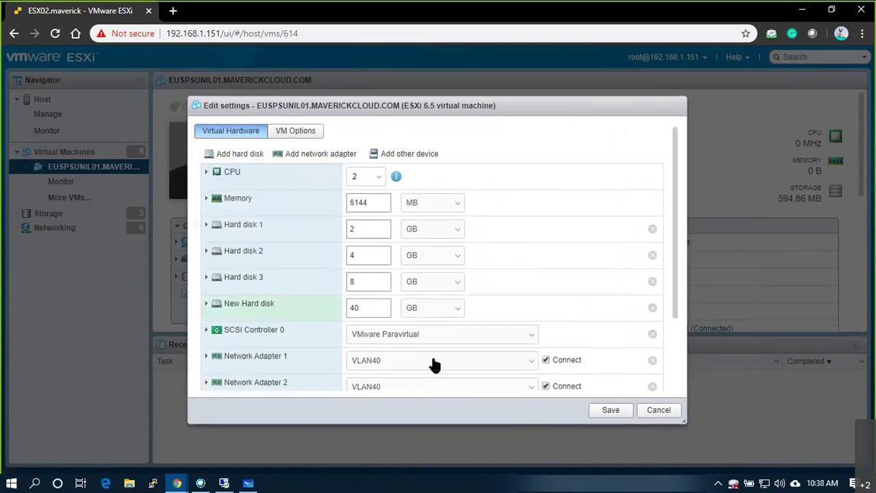
scroll(393, 353, down, 3)
click(206, 208)
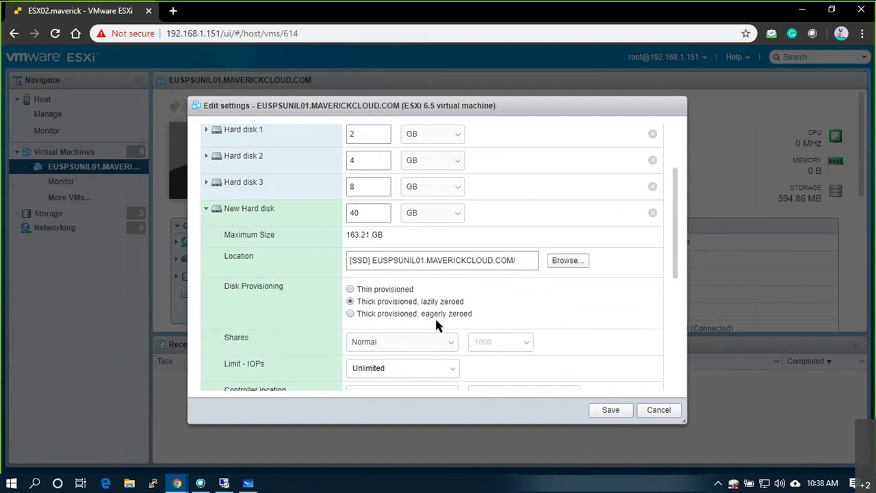
Draw tick marks and a circle on the provisioning-types sticky note
key(alt+Tab)
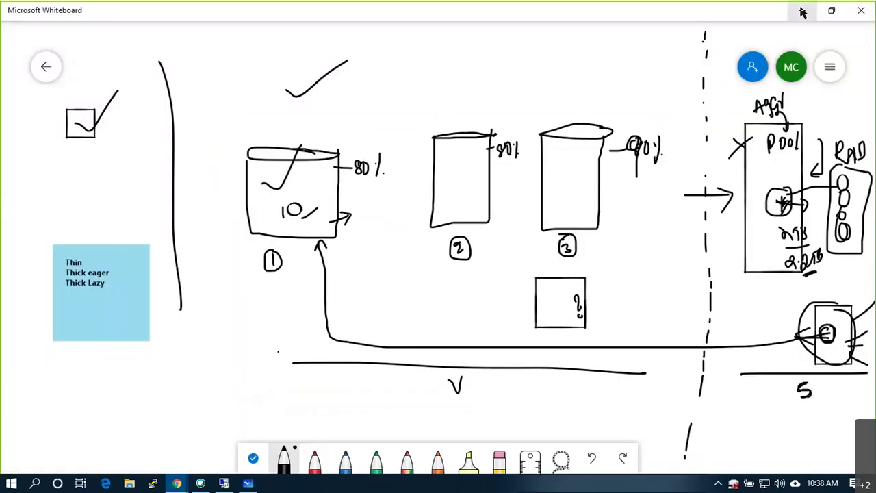
drag(115, 272, 140, 245)
mouse_move(118, 287)
mouse_down()
mouse_move(140, 263)
mouse_move(129, 219)
mouse_up()
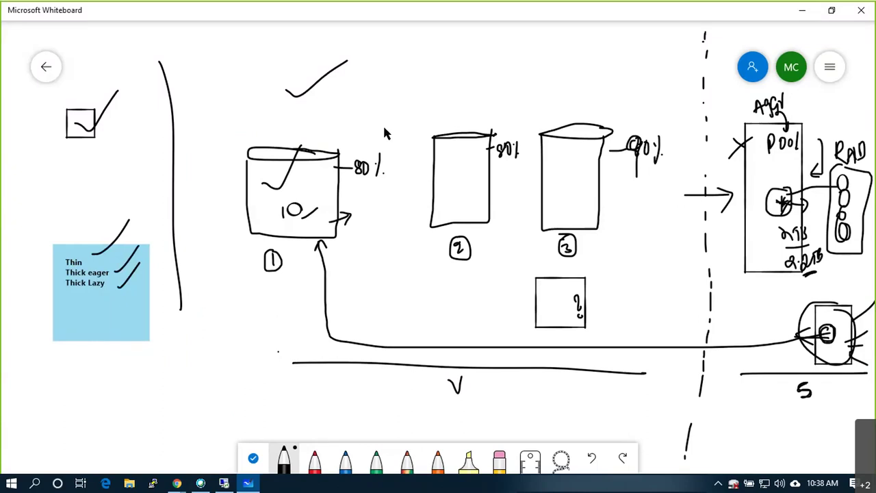
click(829, 67)
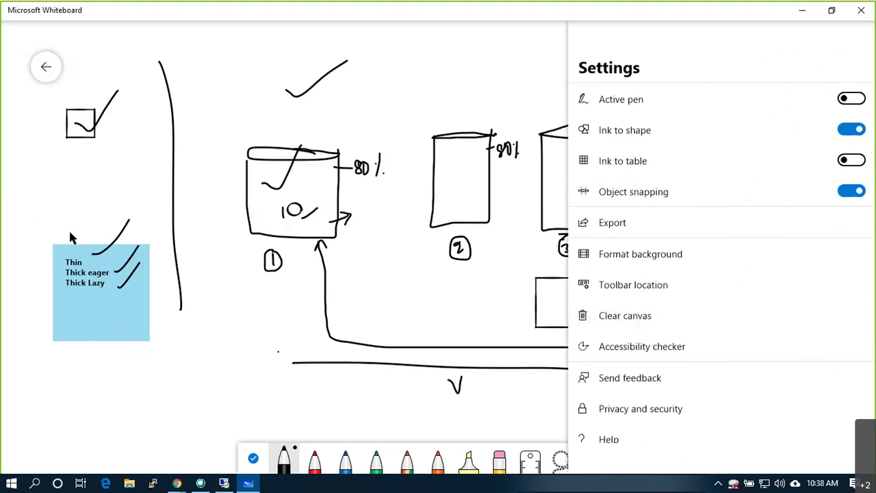
click(40, 238)
drag(123, 239, 113, 231)
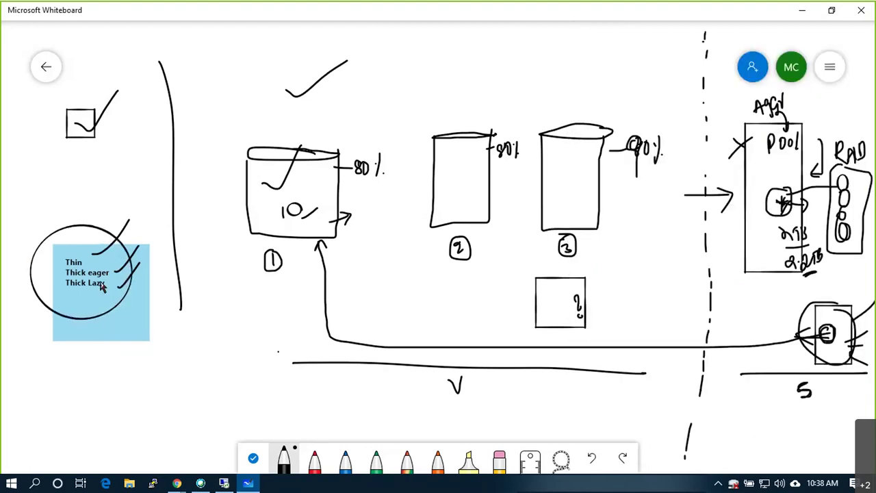
Undo the markings and some note text, then clear the canvas from Settings
key(ctrl+z)
key(ctrl+z)
key(ctrl+z)
key(ctrl+z)
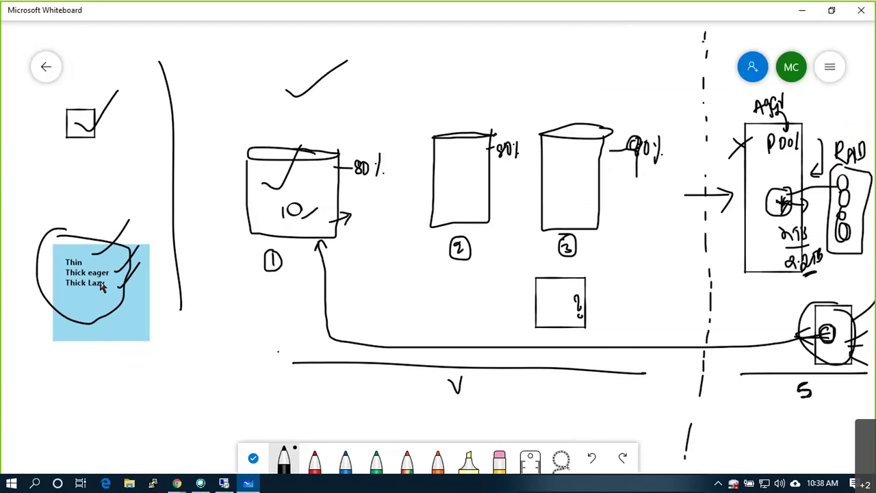
key(ctrl+z)
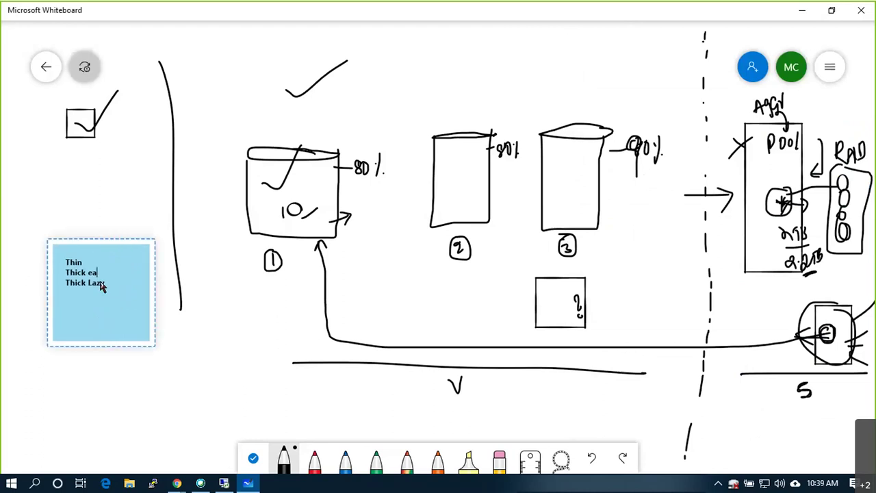
key(ctrl+z)
key(ctrl+z)
key(ctrl+z)
click(829, 67)
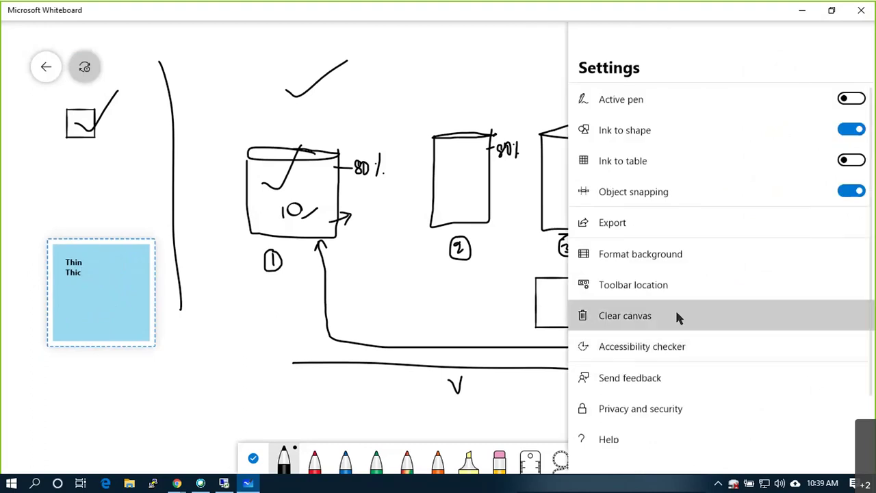
click(676, 316)
Add an 'iSCSI' title text box and draw a box with a small corner arc below it
mouse_move(342, 73)
click(354, 38)
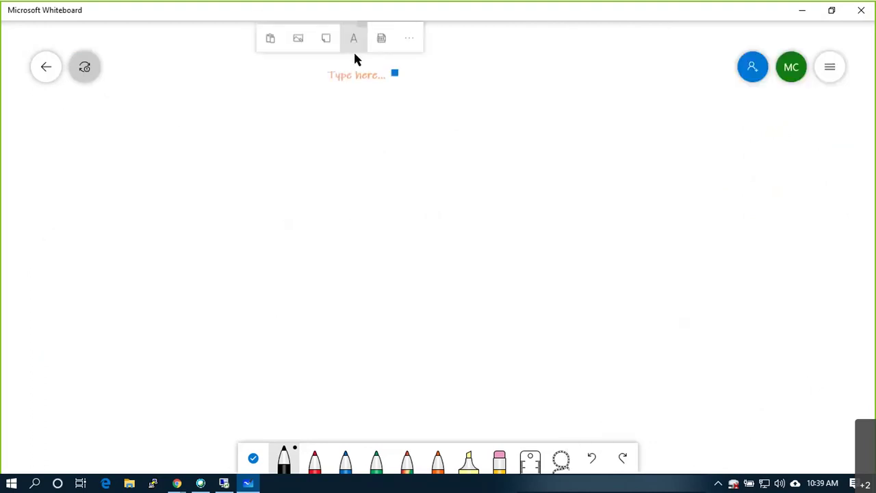
scroll(366, 91, up, 1)
scroll(367, 89, up, 2)
text(iSCSI)
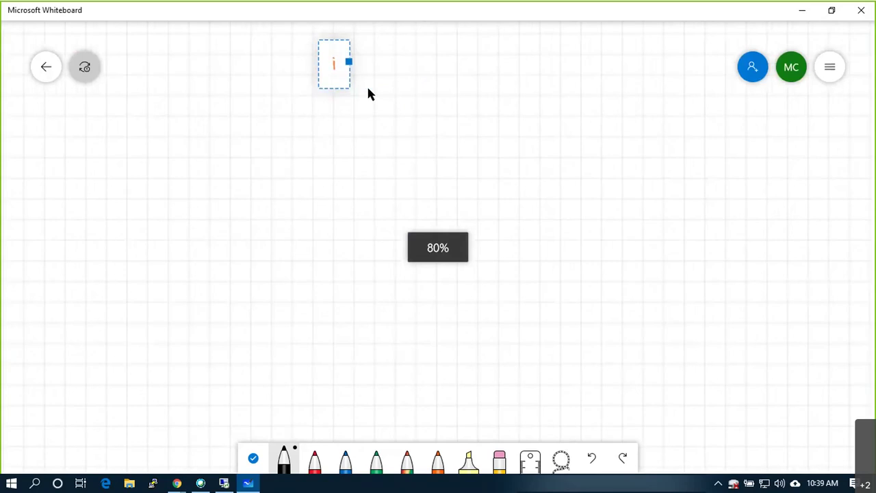
click(360, 151)
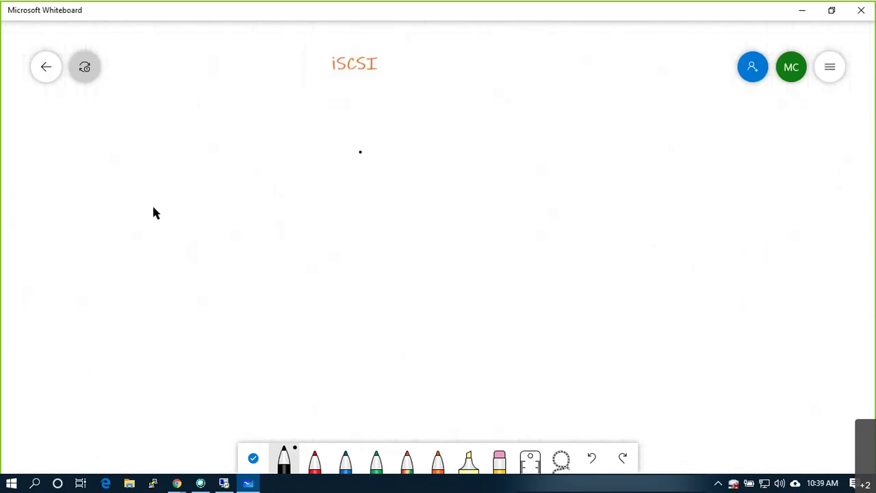
mouse_move(115, 142)
mouse_down()
mouse_move(116, 244)
mouse_move(187, 194)
mouse_move(188, 141)
mouse_move(116, 139)
mouse_up()
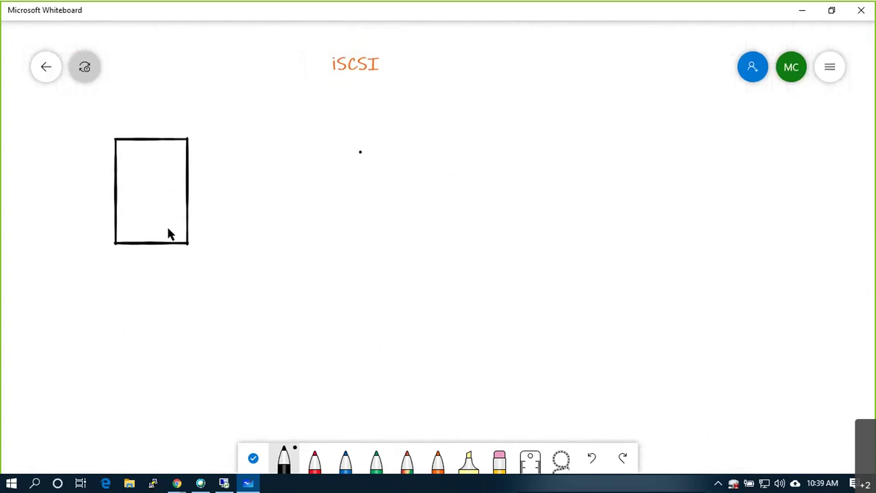
mouse_move(168, 228)
mouse_down()
mouse_move(195, 195)
mouse_move(212, 199)
mouse_move(225, 162)
mouse_up()
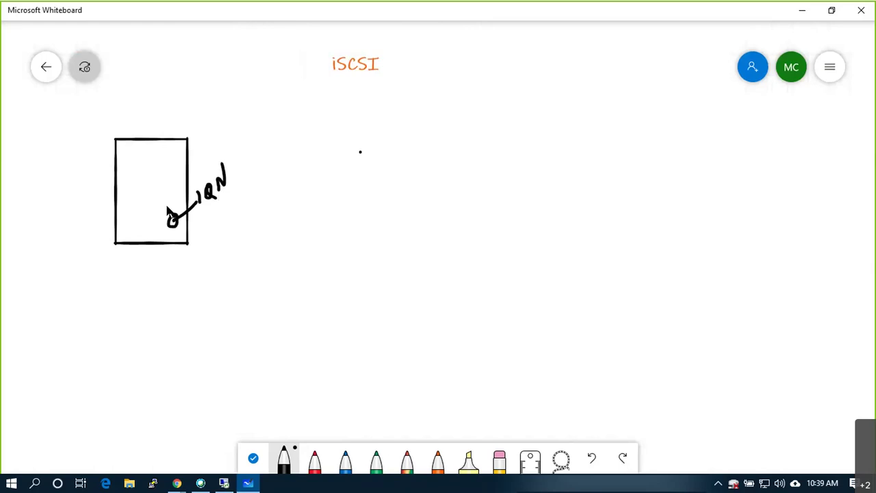